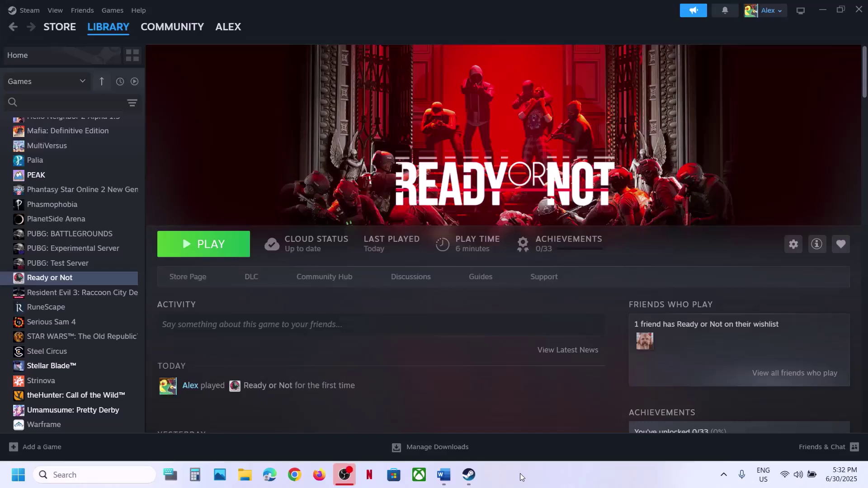
Step: Look at Steam's Exit option and the Windows power options without choosing either
{"action": "left_click", "coordinate": [36, 14]}
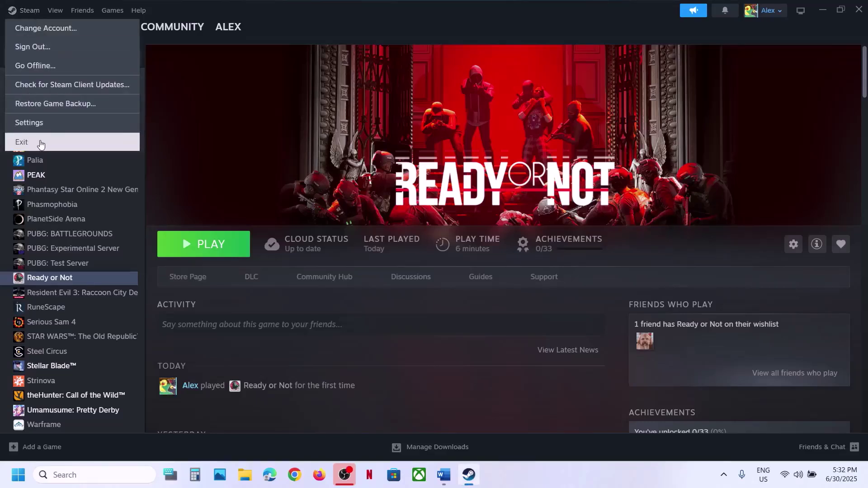
{"action": "left_click", "coordinate": [256, 145]}
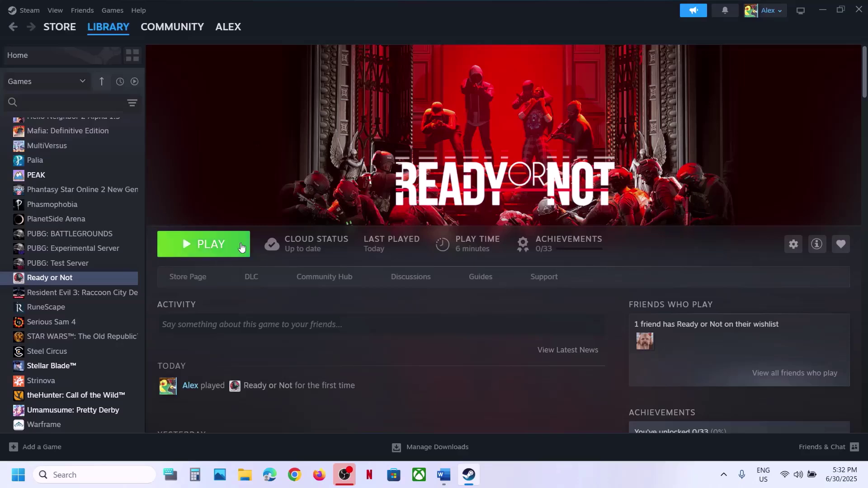
{"action": "left_click", "coordinate": [19, 475]}
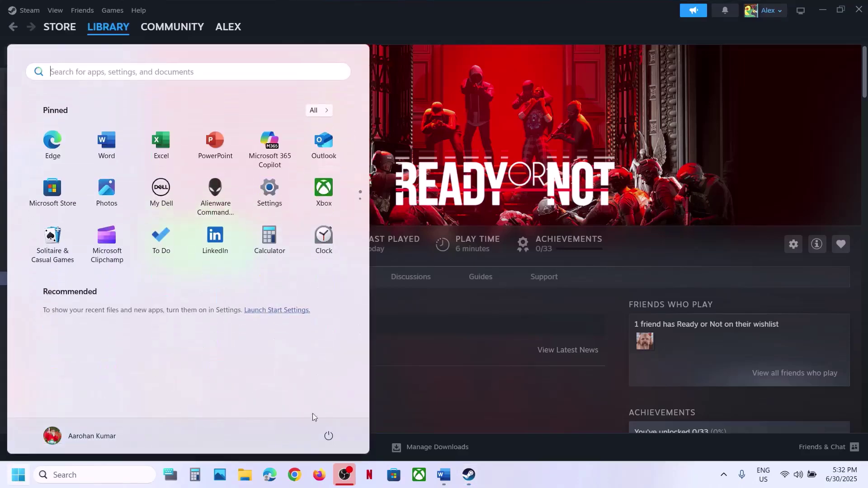
{"action": "left_click", "coordinate": [329, 436]}
{"action": "key", "text": "Escape"}
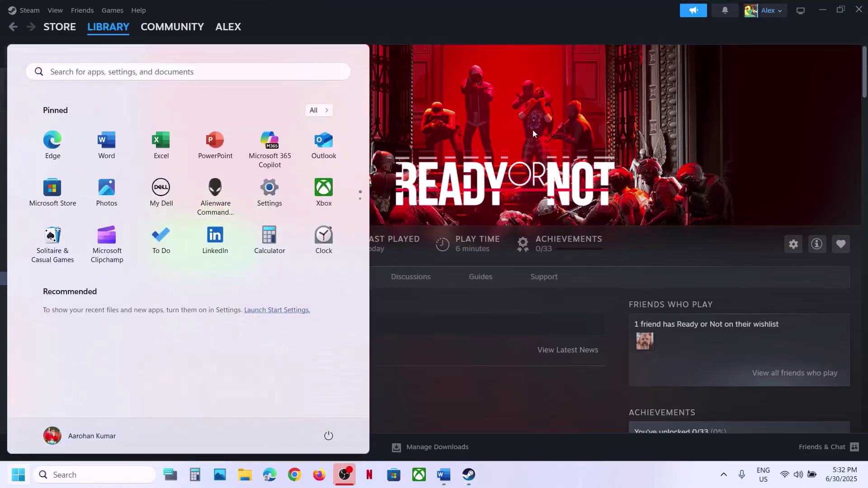
{"action": "left_click", "coordinate": [533, 130]}
Step: Switch to Word and highlight the Step 2 note about trying all launch options
{"action": "left_click", "coordinate": [443, 474]}
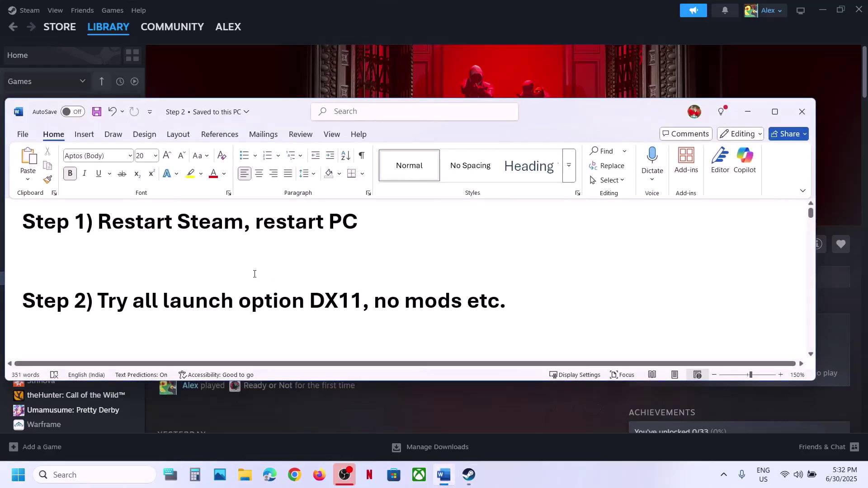
{"action": "left_click_drag", "start_coordinate": [114, 299], "coordinate": [404, 301]}
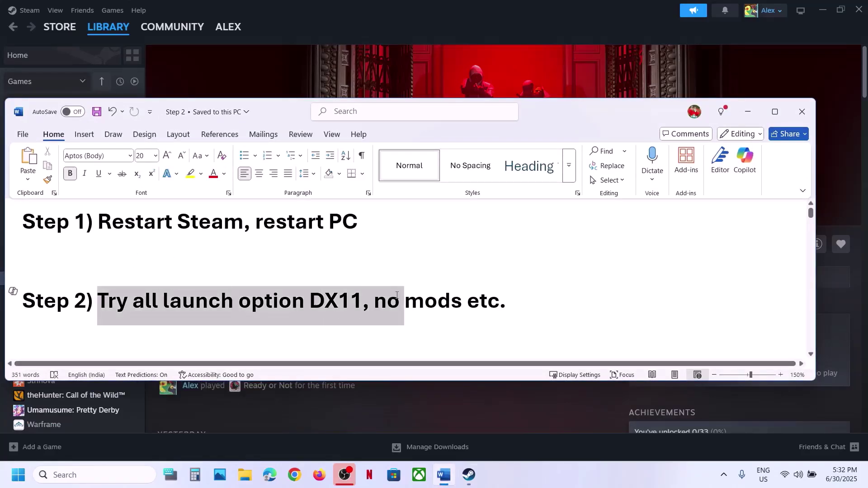
Step: Switch to Steam, review the Ready or Not launch options including DirectX 11 and Safe Mode (No Mods), and cancel the launch
{"action": "left_click", "coordinate": [501, 54]}
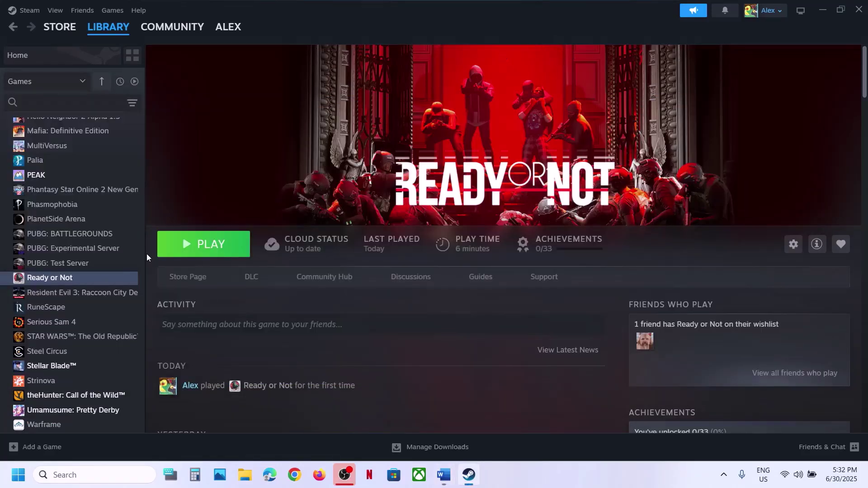
{"action": "left_click", "coordinate": [212, 251]}
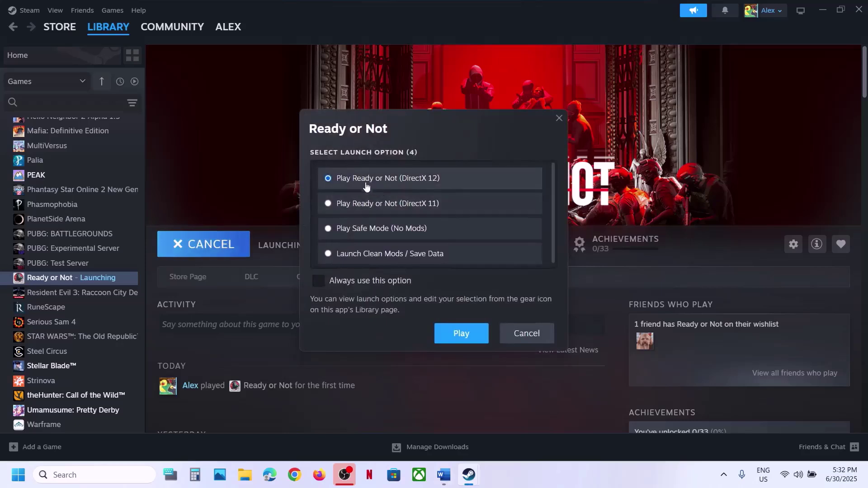
{"action": "left_click", "coordinate": [328, 206]}
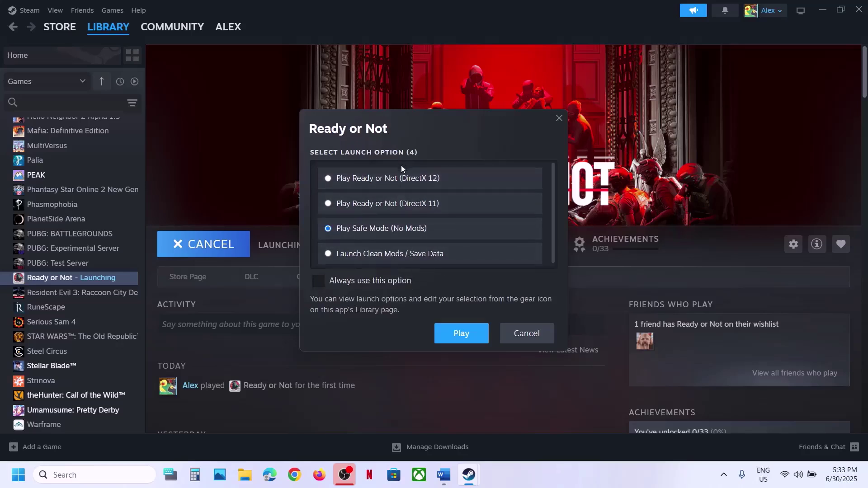
{"action": "left_click", "coordinate": [524, 333]}
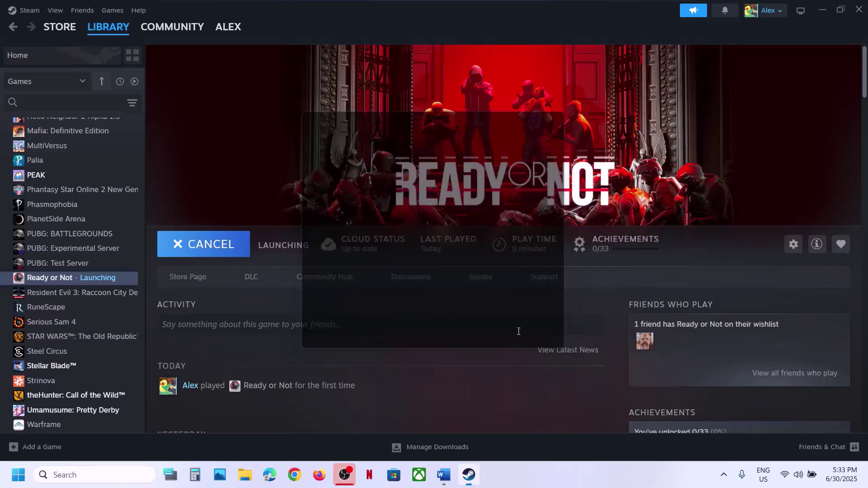
Step: Switch to Word and highlight the Step 3 note on deleting the config file and losing saved settings, then return to Steam
{"action": "left_click", "coordinate": [449, 482]}
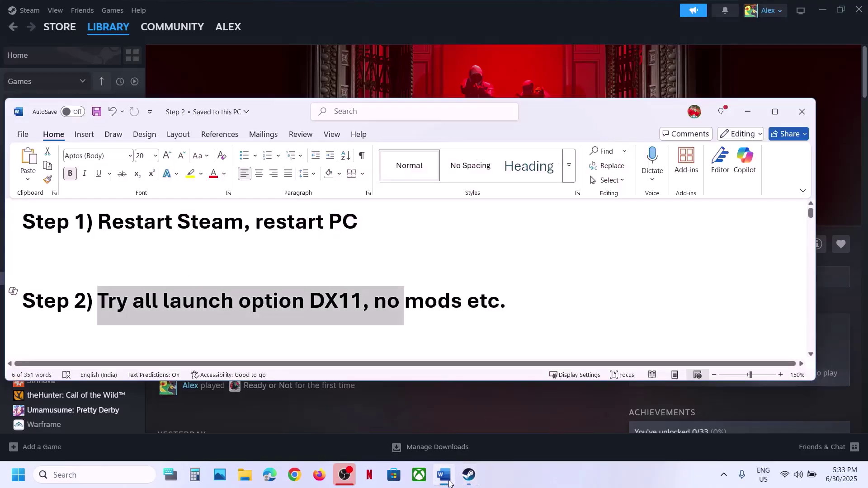
{"action": "scroll", "coordinate": [355, 326], "scroll_direction": "down", "scroll_amount": 3}
{"action": "scroll", "coordinate": [355, 325], "scroll_direction": "up", "scroll_amount": 1}
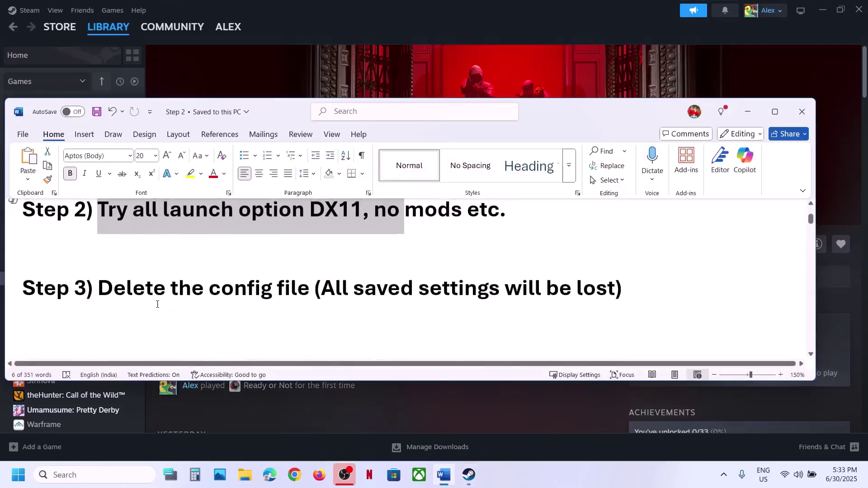
{"action": "left_click_drag", "start_coordinate": [123, 293], "coordinate": [350, 294]}
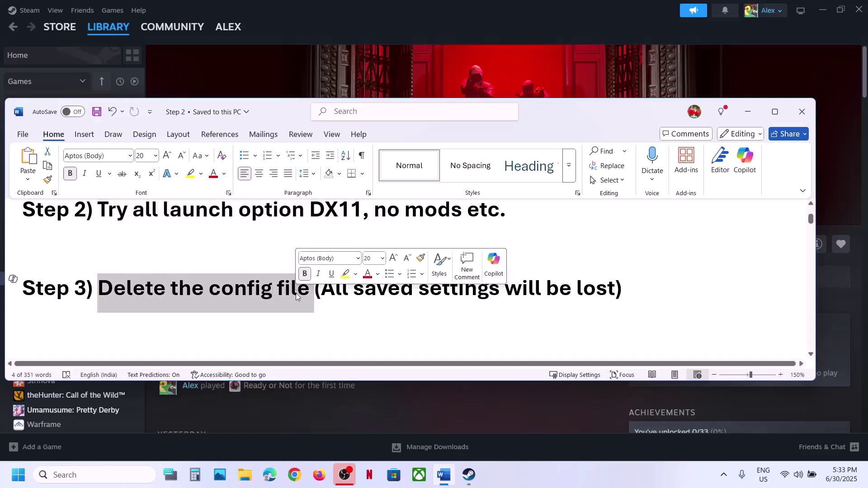
{"action": "left_click", "coordinate": [334, 301]}
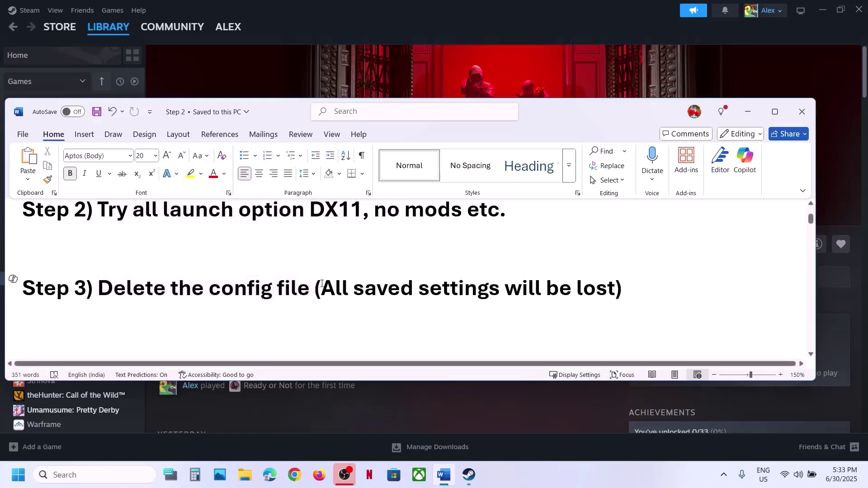
{"action": "left_click_drag", "start_coordinate": [321, 287], "coordinate": [586, 288]}
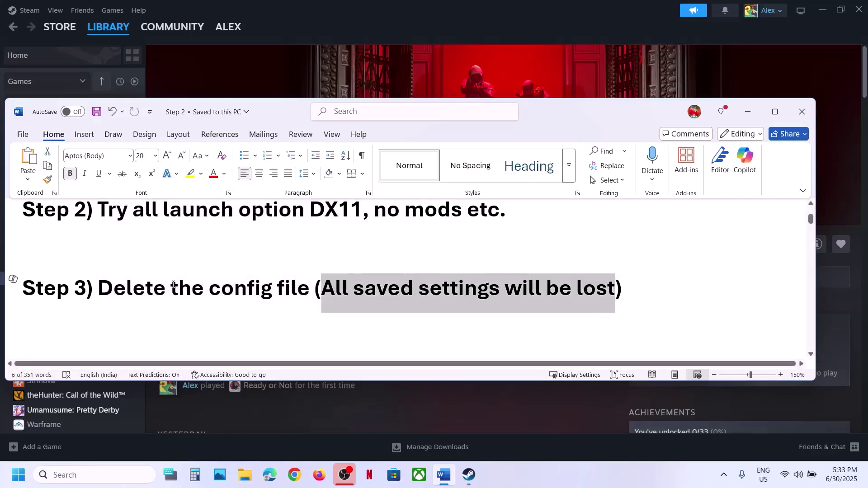
{"action": "left_click", "coordinate": [298, 281]}
{"action": "left_click_drag", "start_coordinate": [171, 289], "coordinate": [313, 290]}
{"action": "left_click", "coordinate": [430, 67]}
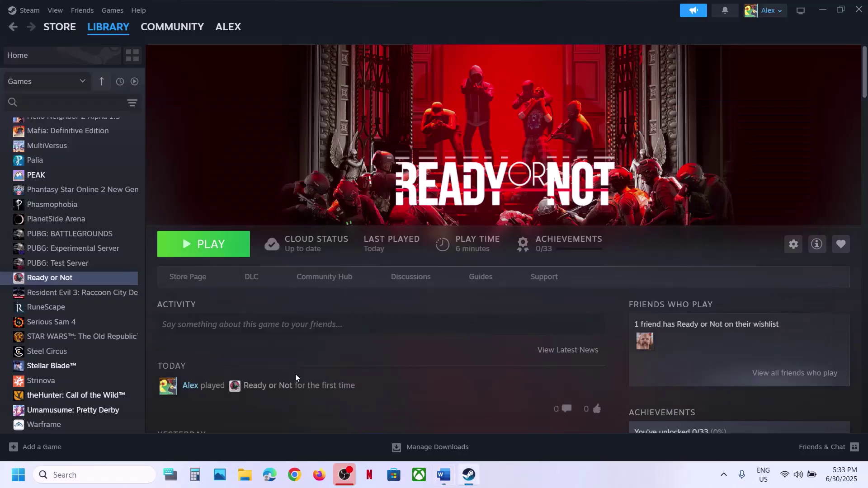
Step: Switch to File Explorer and open the Test user folder under Users on the C: drive
{"action": "left_click", "coordinate": [245, 474]}
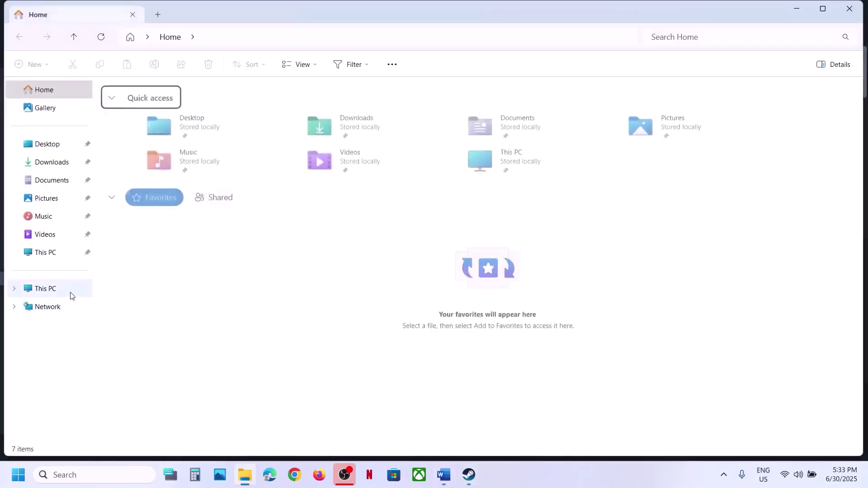
{"action": "left_click", "coordinate": [70, 293]}
{"action": "left_click", "coordinate": [176, 116]}
{"action": "double_click", "coordinate": [176, 116]}
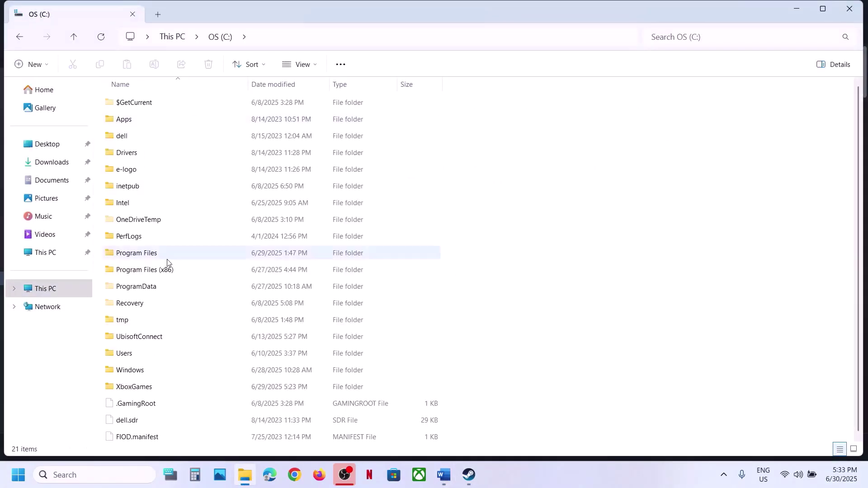
{"action": "double_click", "coordinate": [132, 351]}
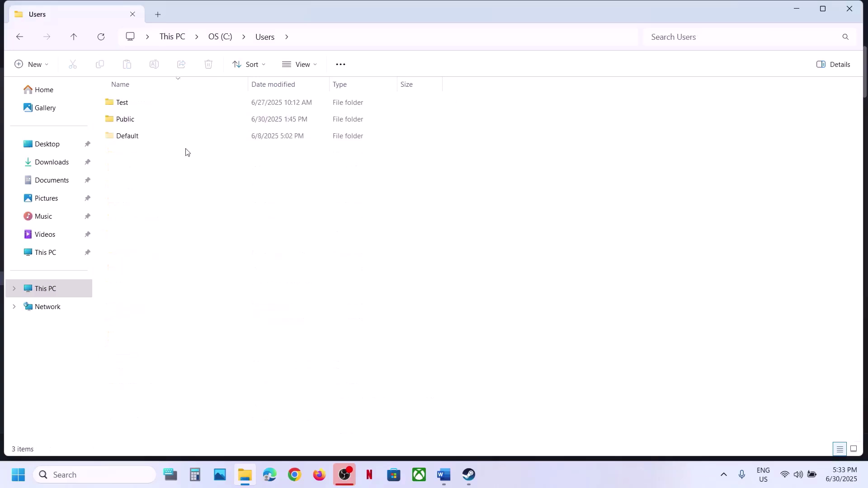
{"action": "left_click", "coordinate": [129, 109]}
{"action": "double_click", "coordinate": [164, 106]}
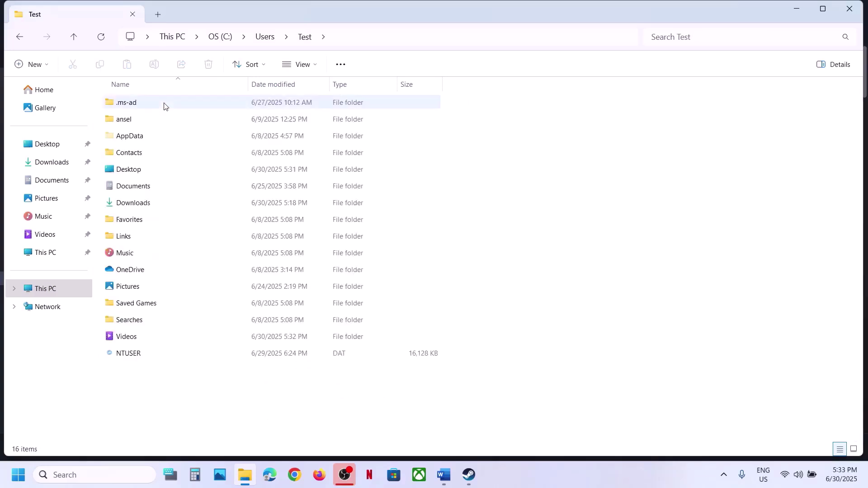
Step: Check that hidden items are set to show, then open the Local folder inside AppData
{"action": "left_click", "coordinate": [145, 140]}
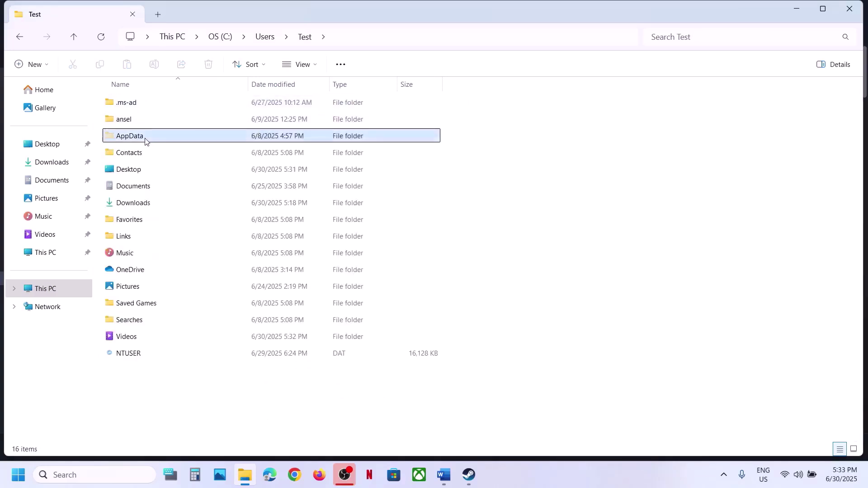
{"action": "left_click", "coordinate": [310, 66]}
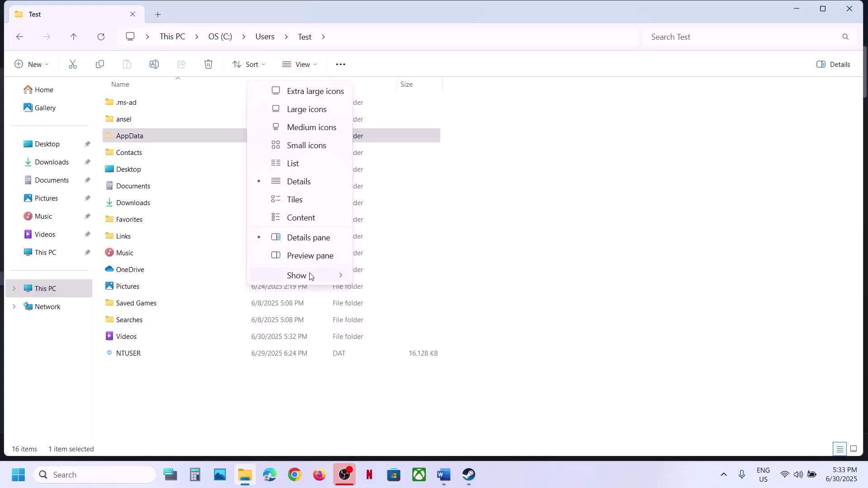
{"action": "mouse_move", "coordinate": [310, 275]}
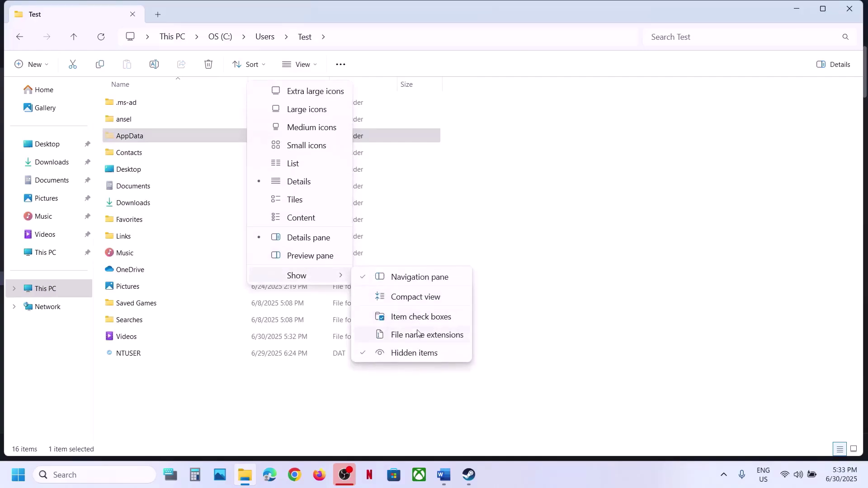
{"action": "double_click", "coordinate": [159, 138]}
{"action": "double_click", "coordinate": [147, 109]}
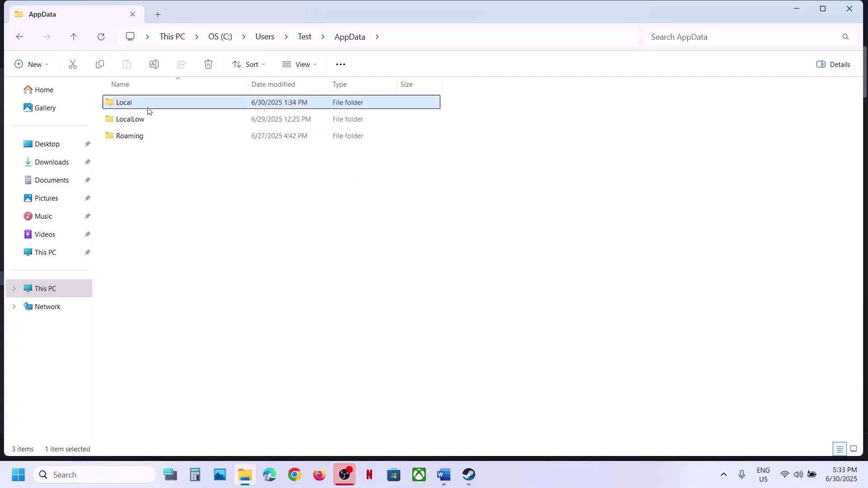
Step: Open the Saved folder inside ReadyOrNot and view the available actions for its Config folder without applying any
{"action": "left_click", "coordinate": [151, 241]}
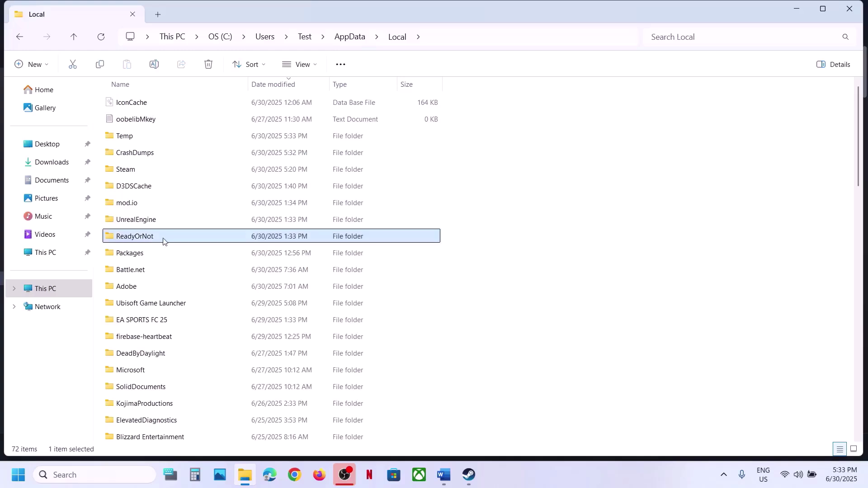
{"action": "double_click", "coordinate": [170, 241]}
{"action": "double_click", "coordinate": [147, 101]}
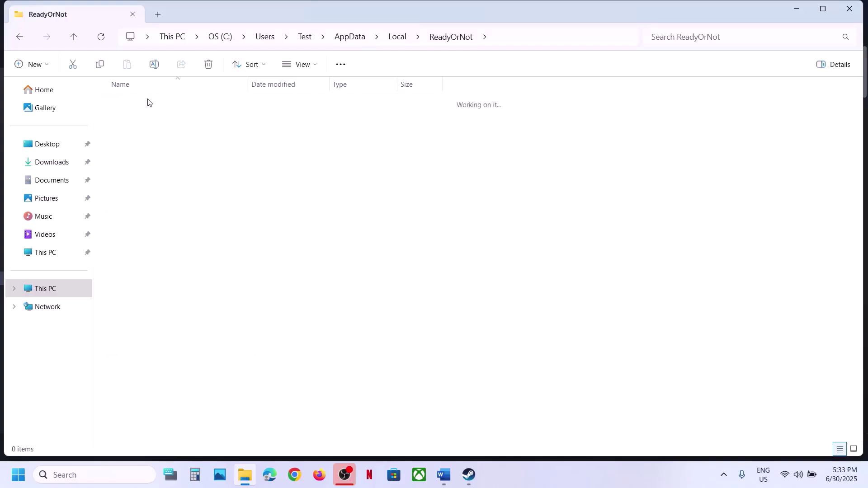
{"action": "left_click", "coordinate": [159, 104]}
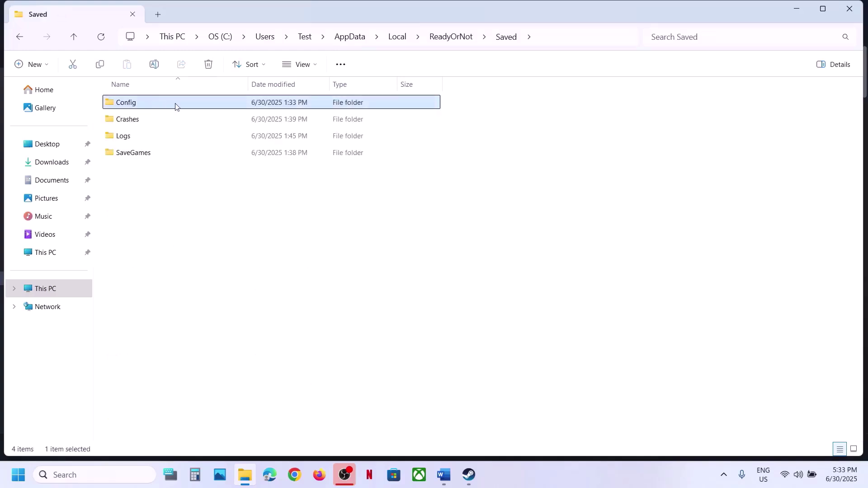
{"action": "right_click", "coordinate": [176, 107]}
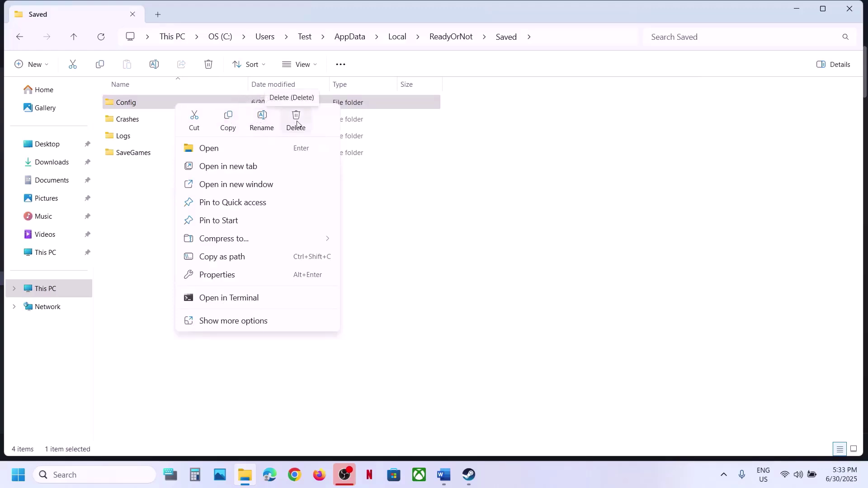
{"action": "left_click", "coordinate": [435, 374]}
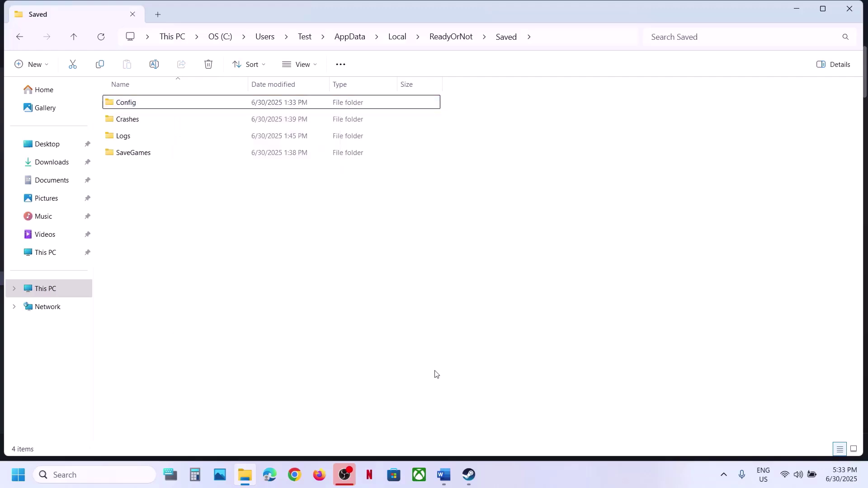
Step: Copy the ReadyOrNot folder from AppData\Local to the desktop and place the copy near the middle of the desktop
{"action": "left_click", "coordinate": [74, 38]}
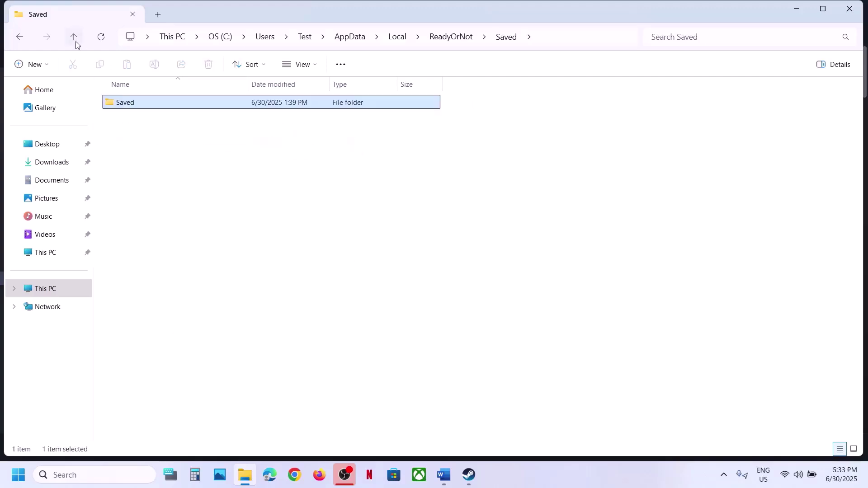
{"action": "left_click", "coordinate": [74, 37]}
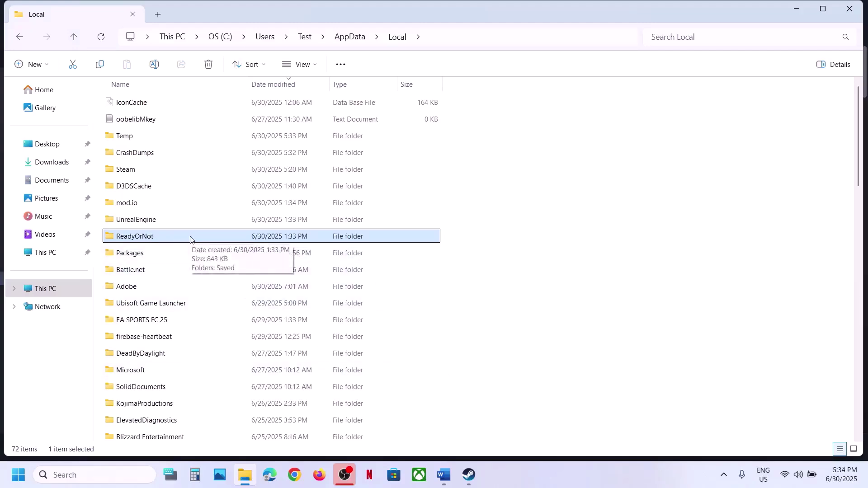
{"action": "right_click", "coordinate": [160, 239]}
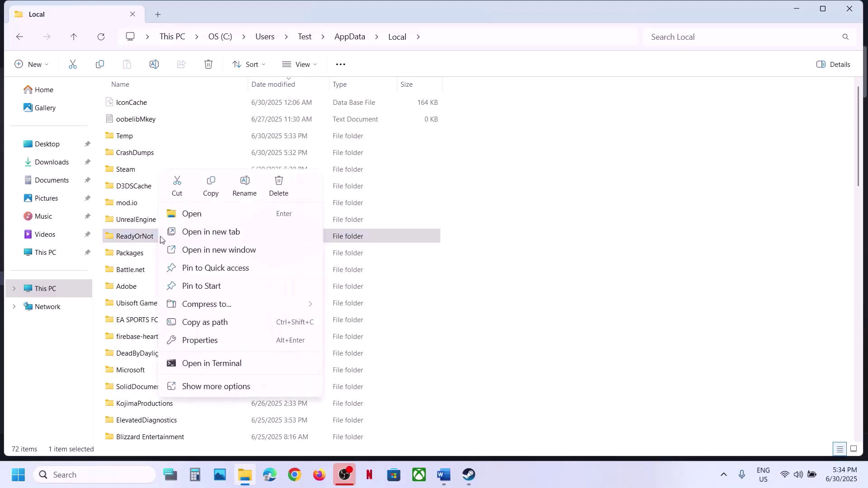
{"action": "left_click", "coordinate": [215, 185]}
{"action": "key", "text": "super+d"}
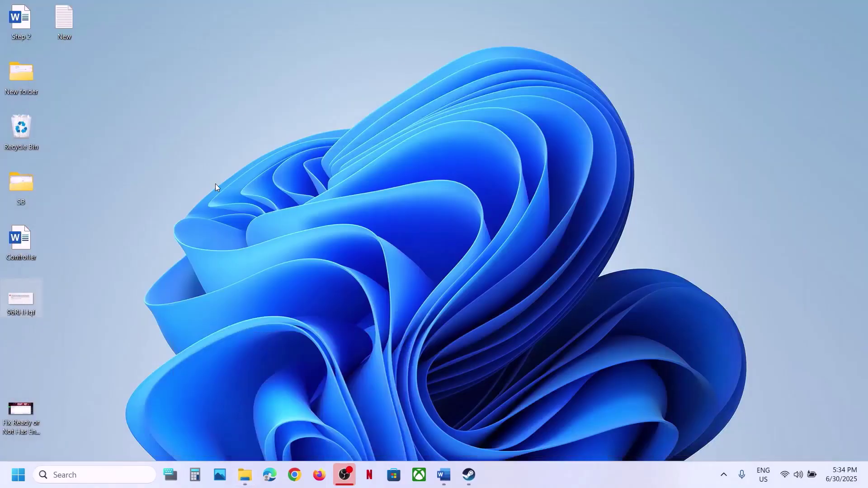
{"action": "key", "text": "ctrl+v"}
{"action": "left_click_drag", "start_coordinate": [23, 351], "coordinate": [350, 201]}
Step: Switch back to File Explorer and rename the ReadyOrNot folder in AppData\Local as ReadyOrNot.old
{"action": "left_click", "coordinate": [245, 474]}
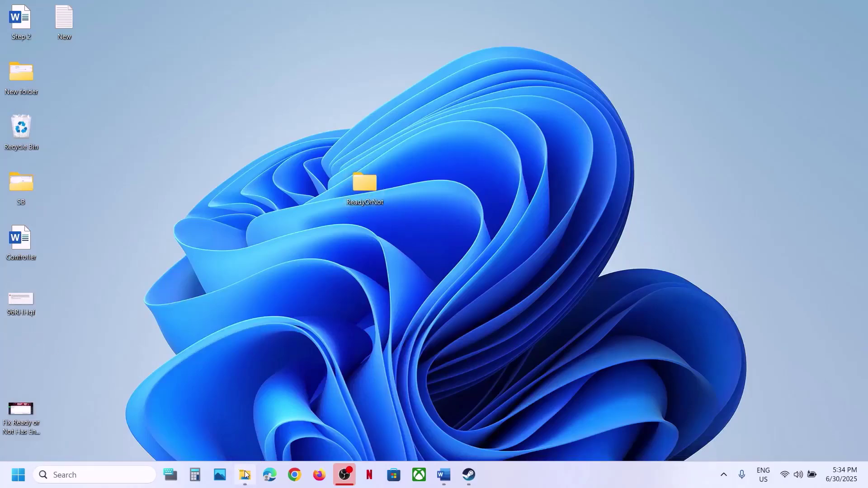
{"action": "right_click", "coordinate": [142, 240]}
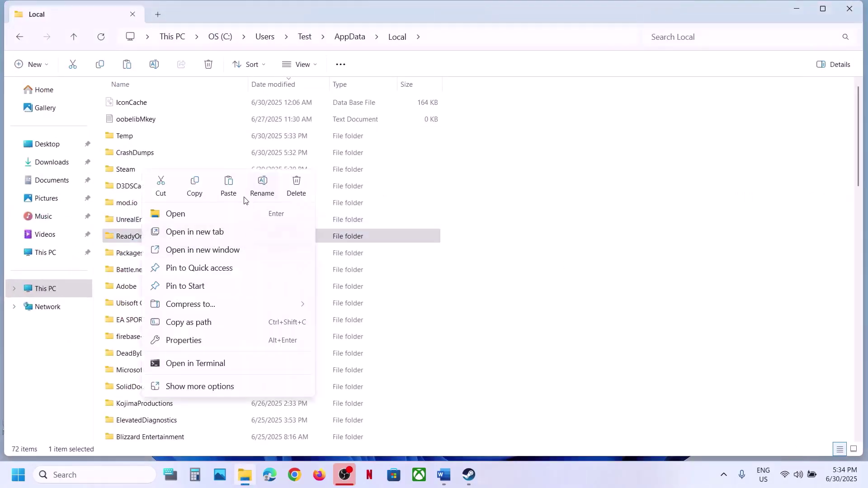
{"action": "left_click", "coordinate": [258, 191]}
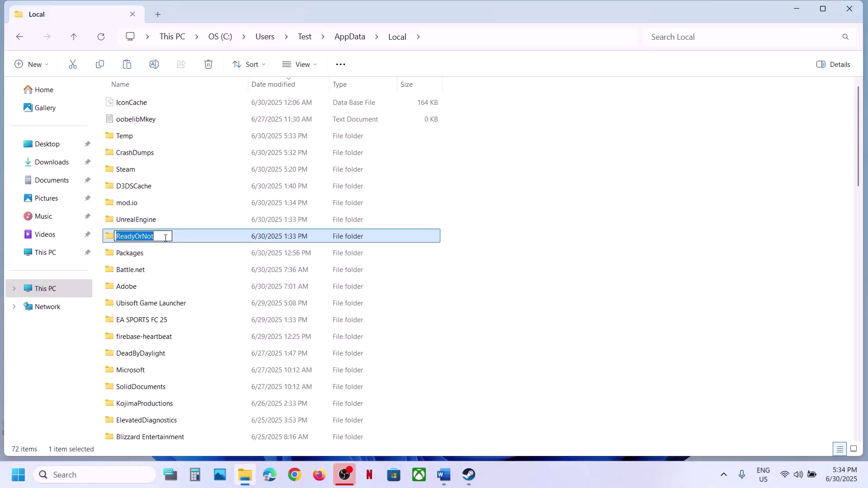
{"action": "left_click", "coordinate": [165, 238]}
{"action": "left_click", "coordinate": [652, 285]}
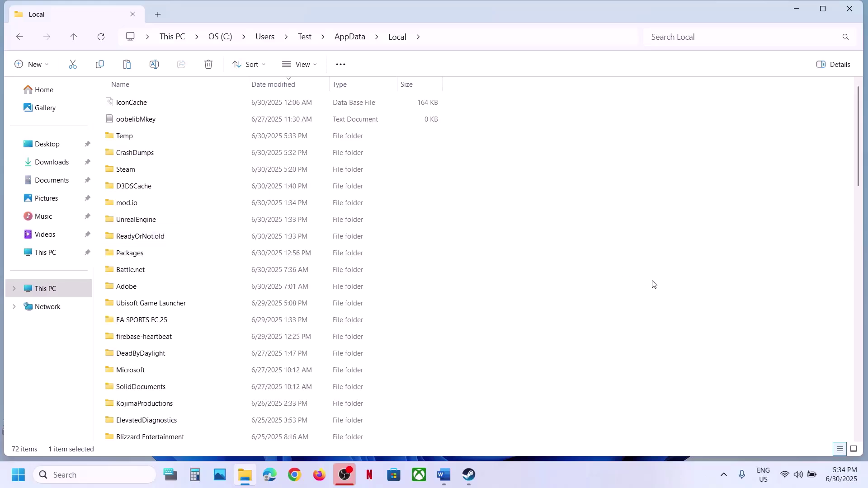
Step: Switch to the Step 2 document in Word and read Step 4, highlighting the file name sl.pcl.dll
{"action": "left_click", "coordinate": [469, 475]}
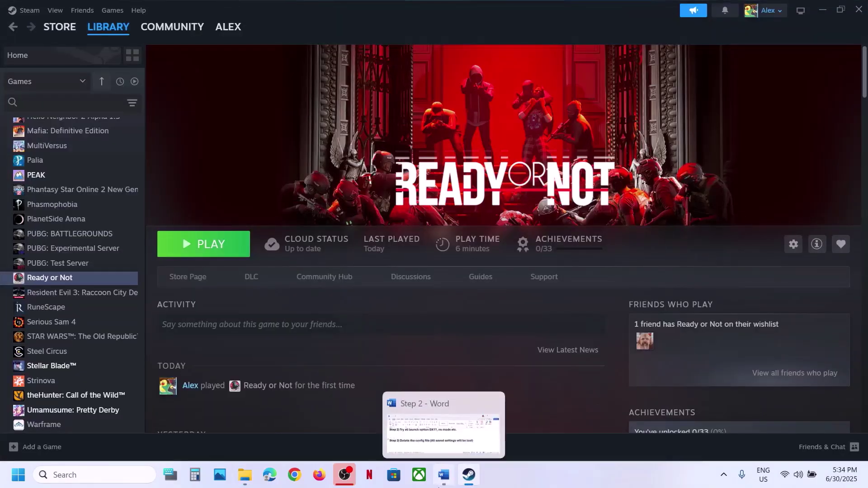
{"action": "left_click", "coordinate": [443, 474]}
{"action": "scroll", "coordinate": [345, 339], "scroll_direction": "down", "scroll_amount": 3}
{"action": "scroll", "coordinate": [221, 311], "scroll_direction": "up", "scroll_amount": 1}
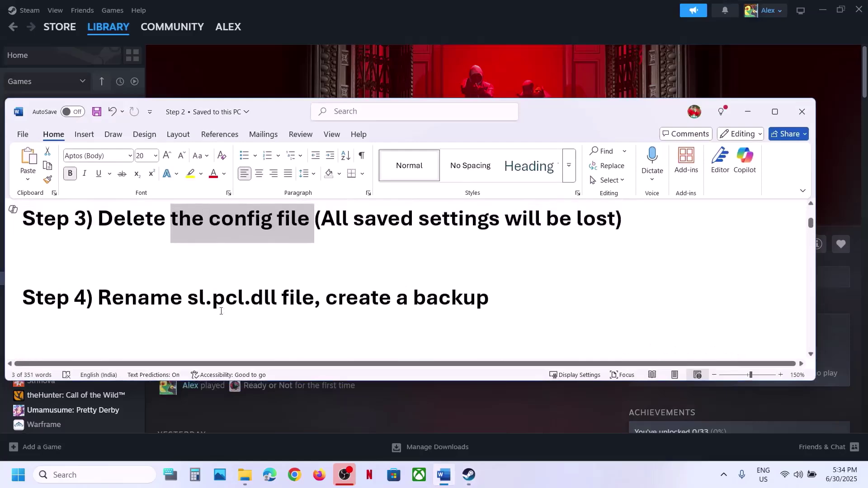
{"action": "left_click_drag", "start_coordinate": [189, 299], "coordinate": [280, 299]}
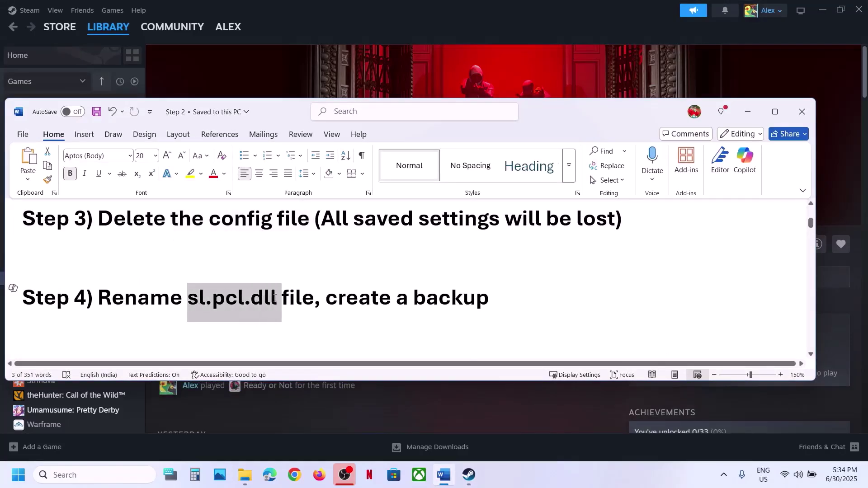
Step: Return to the Steam library and browse the local files of Ready or Not
{"action": "left_click", "coordinate": [510, 83]}
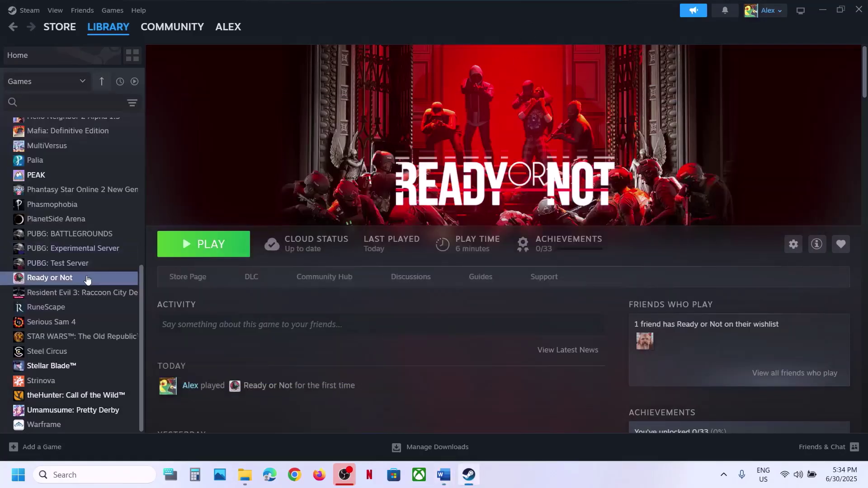
{"action": "right_click", "coordinate": [74, 282]}
{"action": "mouse_move", "coordinate": [104, 349]}
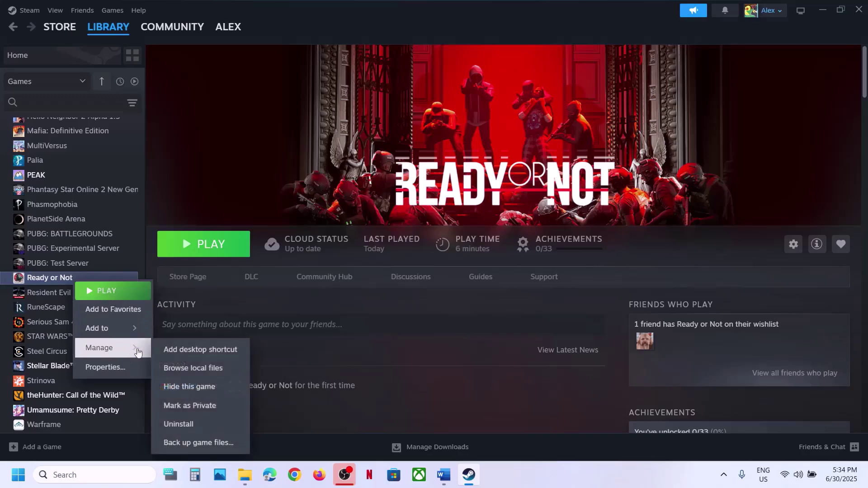
{"action": "left_click", "coordinate": [209, 367]}
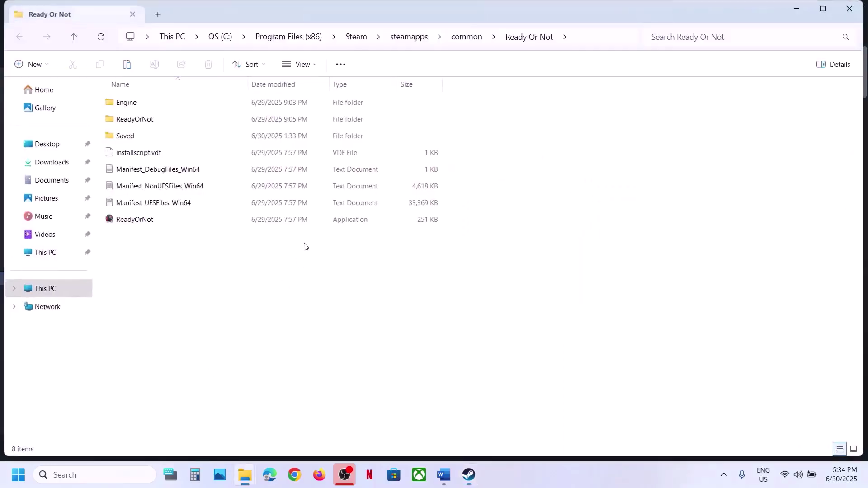
Step: Open the ReadyOrNot\Plugins\Nvidia\Streamline\Binaries\ThirdParty\Win64 folder inside the game's installation folder
{"action": "double_click", "coordinate": [144, 120]}
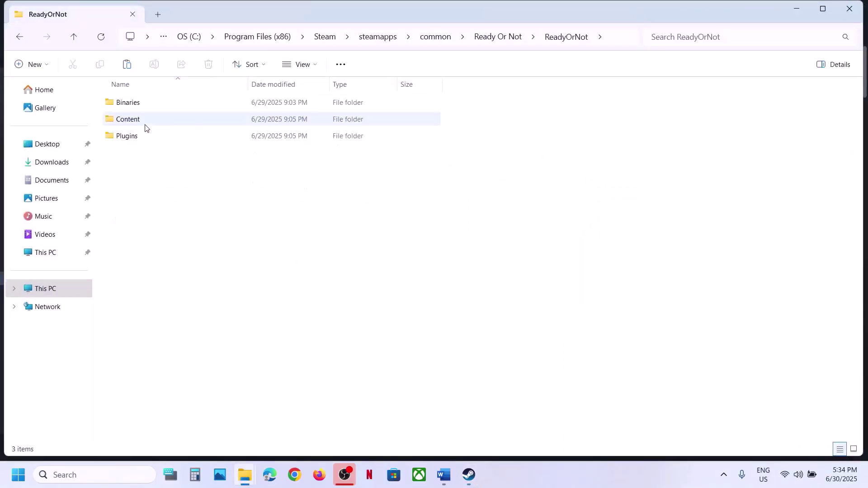
{"action": "double_click", "coordinate": [137, 136]}
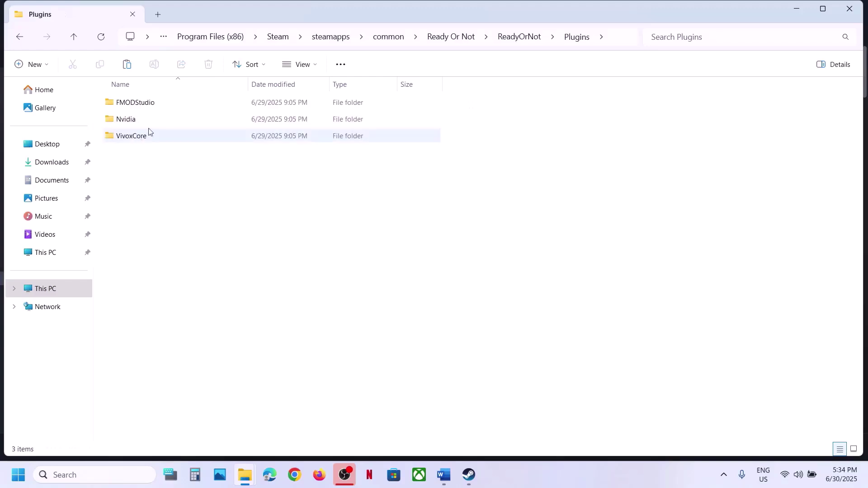
{"action": "double_click", "coordinate": [136, 120]}
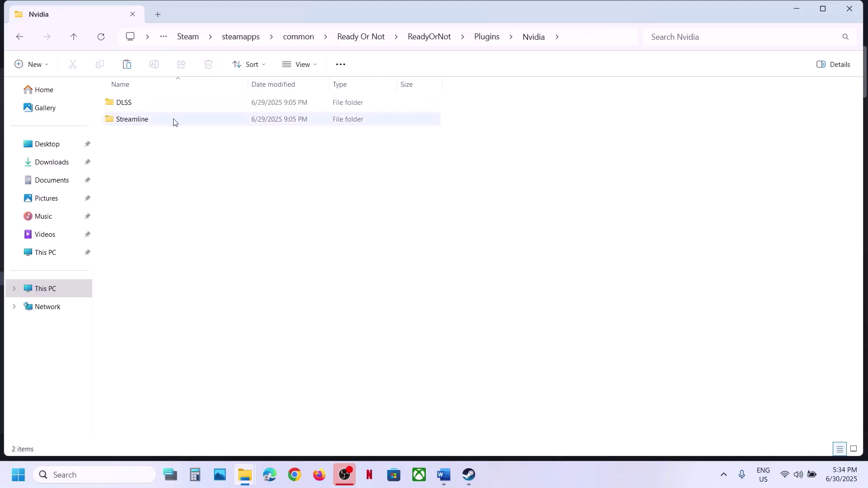
{"action": "double_click", "coordinate": [135, 120]}
{"action": "double_click", "coordinate": [141, 104]}
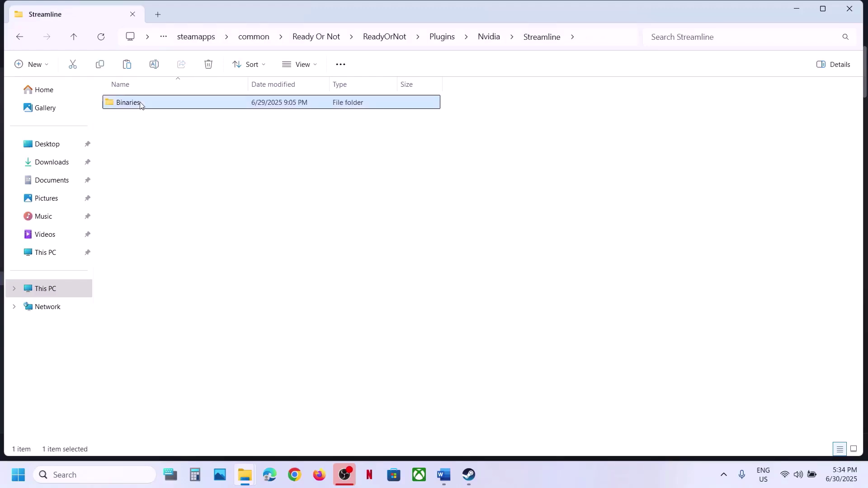
{"action": "double_click", "coordinate": [140, 103]}
{"action": "double_click", "coordinate": [140, 104]}
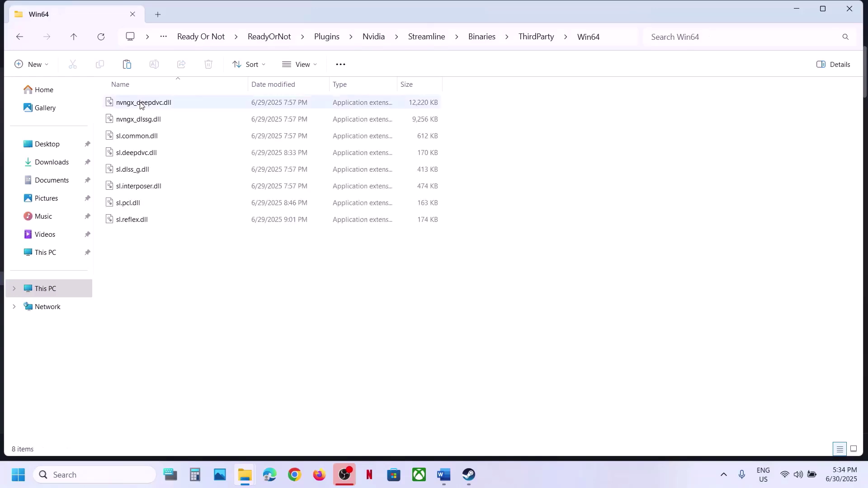
Step: Copy sl.pcl.dll from the Win64 folder to the desktop and place the copy just below the ReadyOrNot folder
{"action": "left_click", "coordinate": [138, 206]}
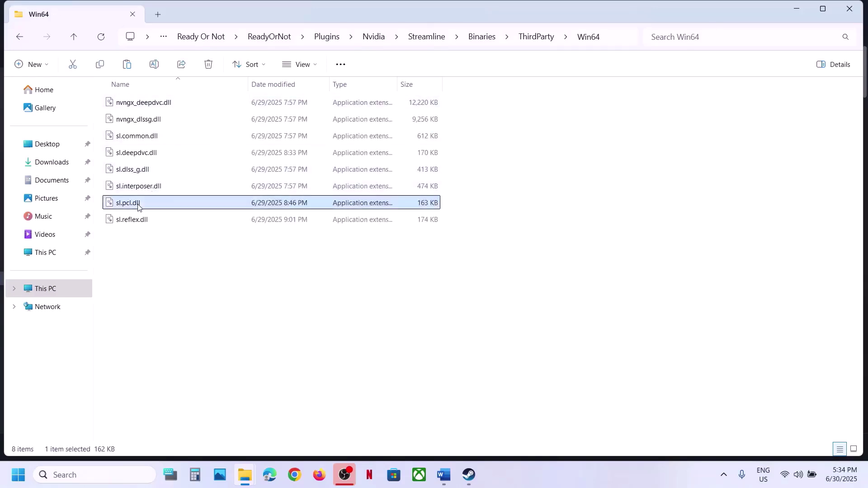
{"action": "right_click", "coordinate": [148, 208]}
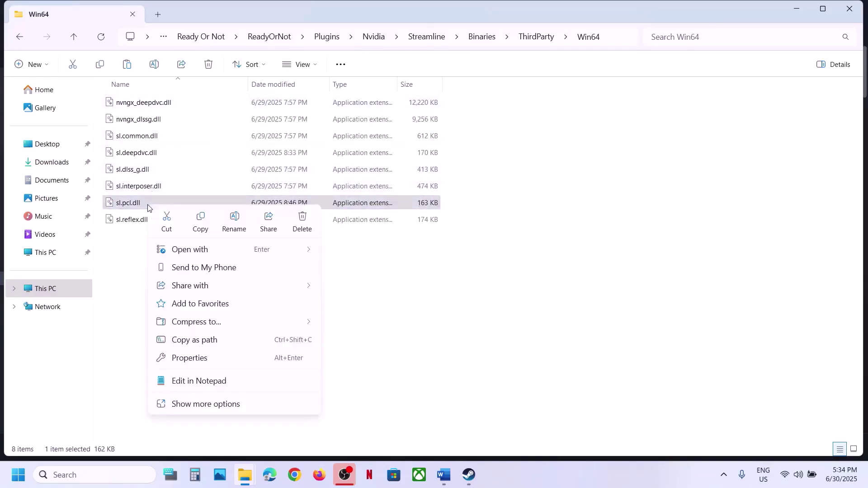
{"action": "left_click", "coordinate": [202, 225]}
{"action": "key", "text": "super+d"}
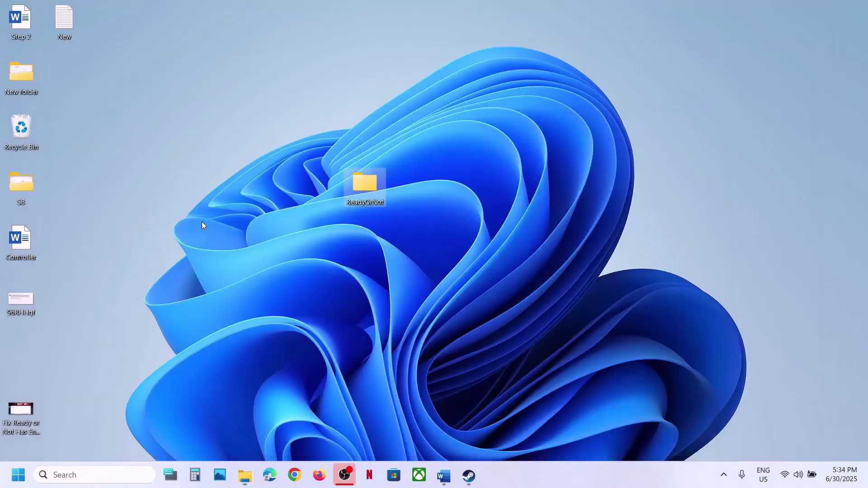
{"action": "key", "text": "ctrl+v"}
{"action": "left_click_drag", "start_coordinate": [28, 344], "coordinate": [363, 227]}
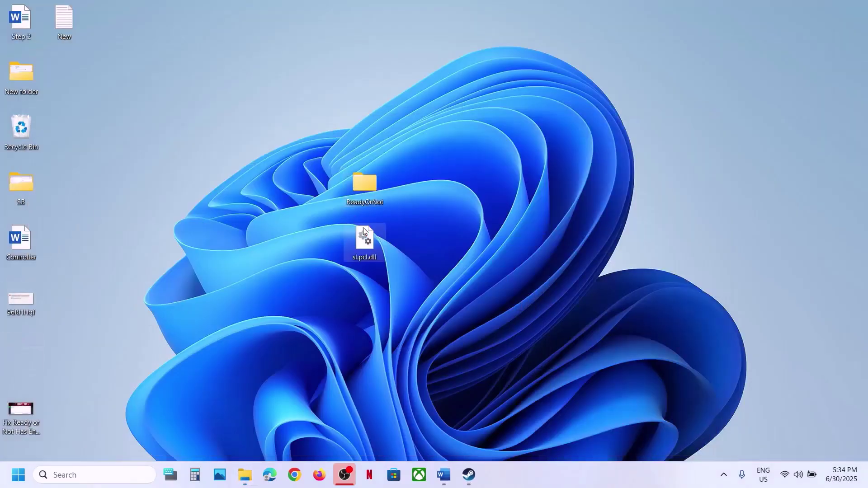
Step: Go back to the Win64 folder and rename the original sl.pcl.dll file as sl.pcl.dll.old
{"action": "left_click", "coordinate": [245, 474]}
{"action": "left_click", "coordinate": [286, 434]}
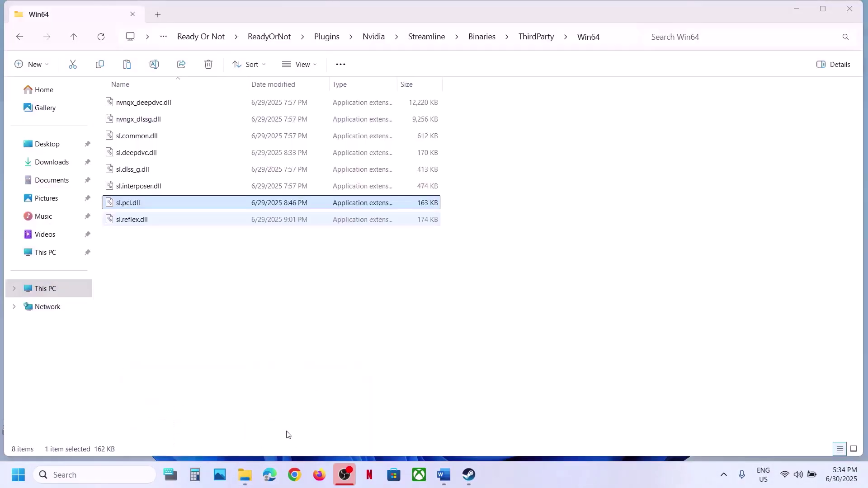
{"action": "right_click", "coordinate": [147, 207]}
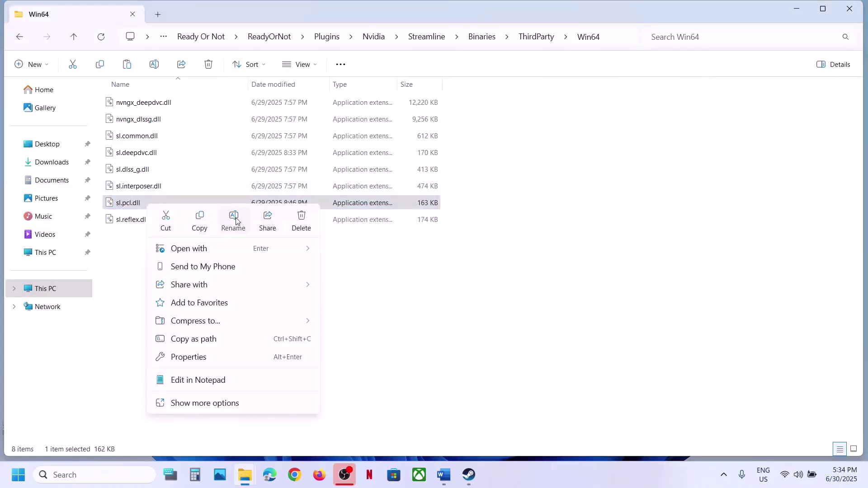
{"action": "left_click", "coordinate": [233, 221]}
{"action": "left_click", "coordinate": [145, 203]}
{"action": "type", "text": ".pcl.dll."}
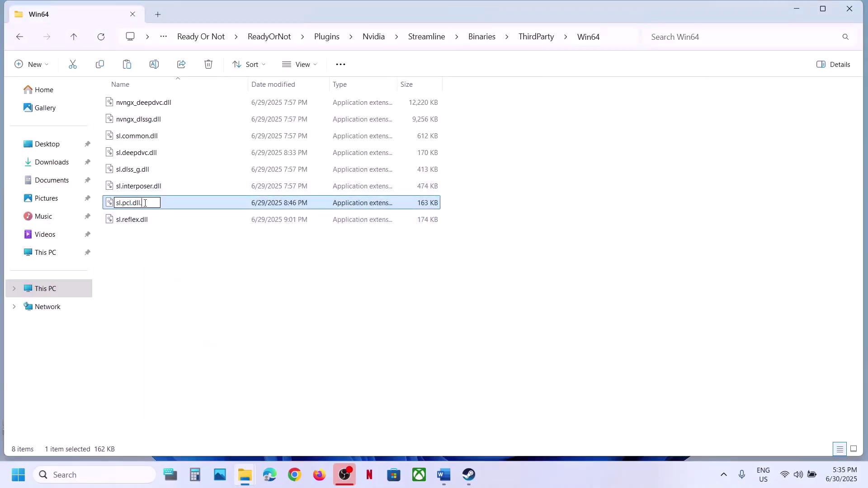
{"action": "type", "text": "old"}
{"action": "key", "text": "Return"}
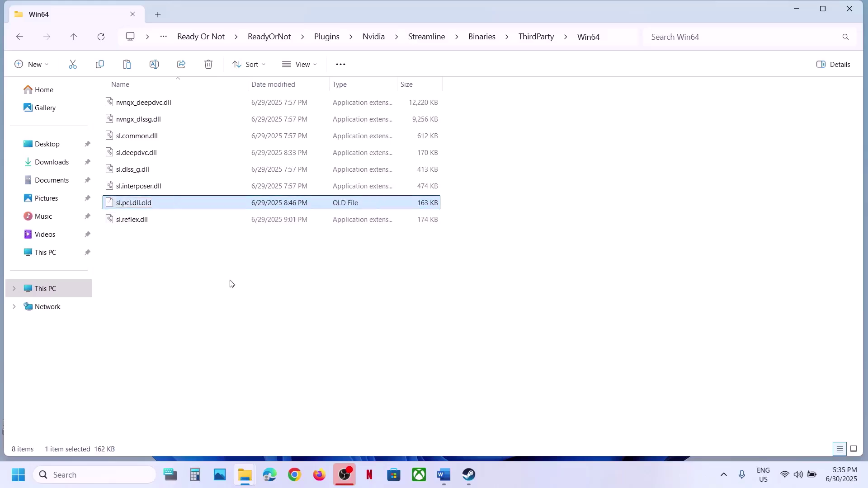
Step: In the Word document's Step 5, add a comma after "Remove any mods" and highlight the name "pakchunkx-windows."
{"action": "left_click", "coordinate": [467, 475]}
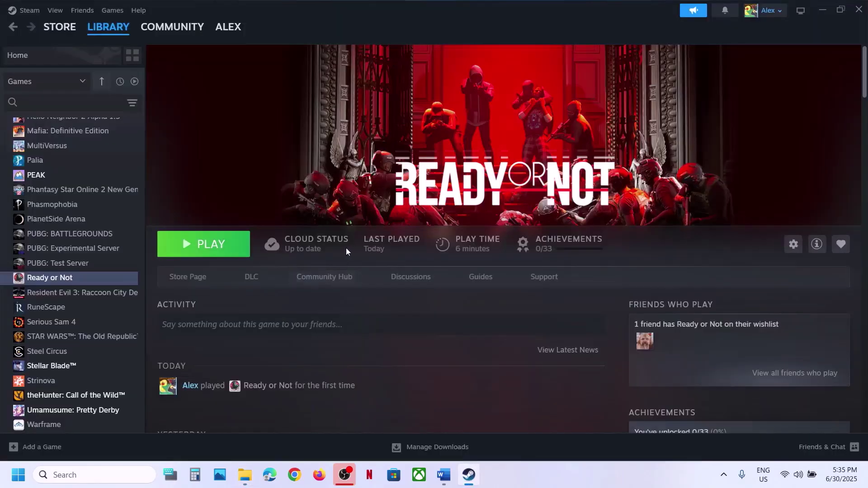
{"action": "left_click", "coordinate": [443, 474]}
{"action": "scroll", "coordinate": [288, 263], "scroll_direction": "down", "scroll_amount": 5}
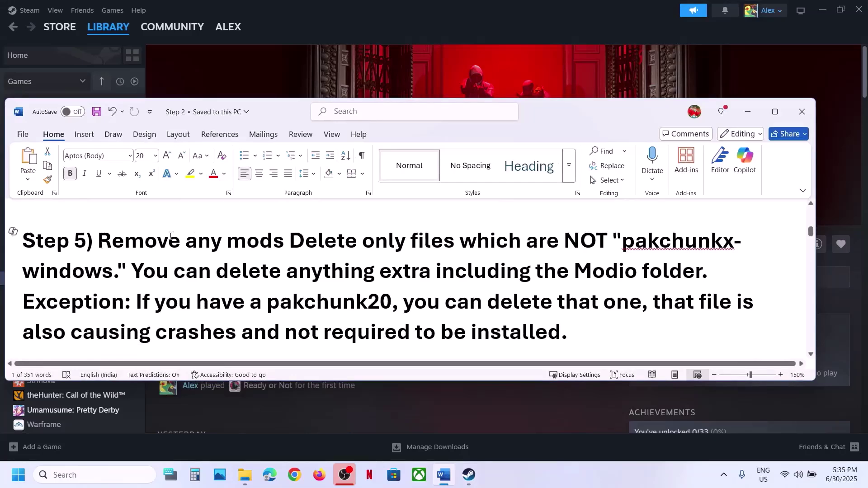
{"action": "left_click_drag", "start_coordinate": [170, 236], "coordinate": [281, 239]}
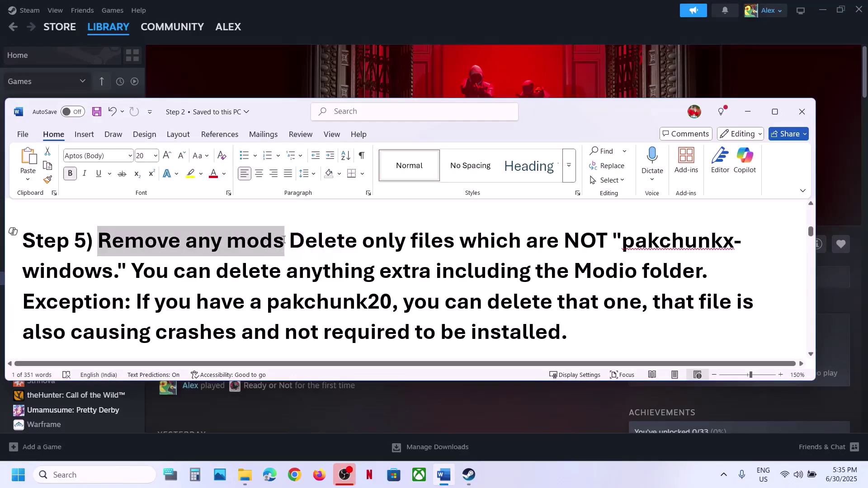
{"action": "left_click", "coordinate": [284, 241]}
{"action": "type", "text": ","}
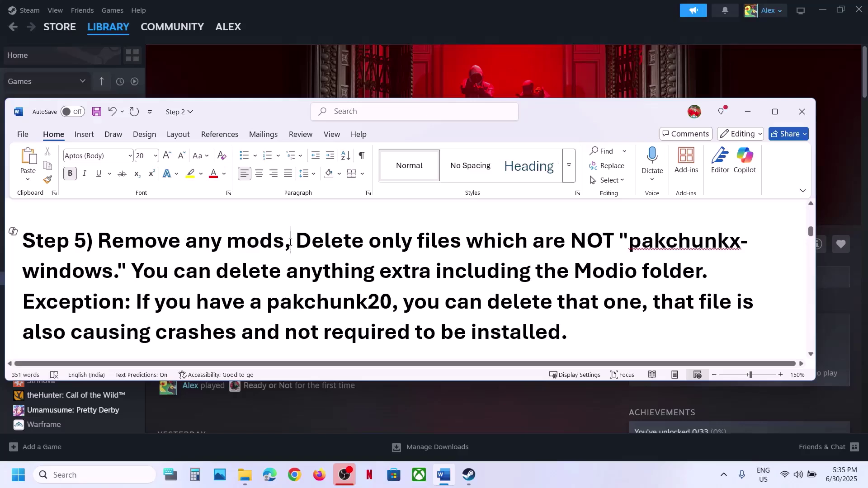
{"action": "left_click_drag", "start_coordinate": [304, 241], "coordinate": [117, 280]}
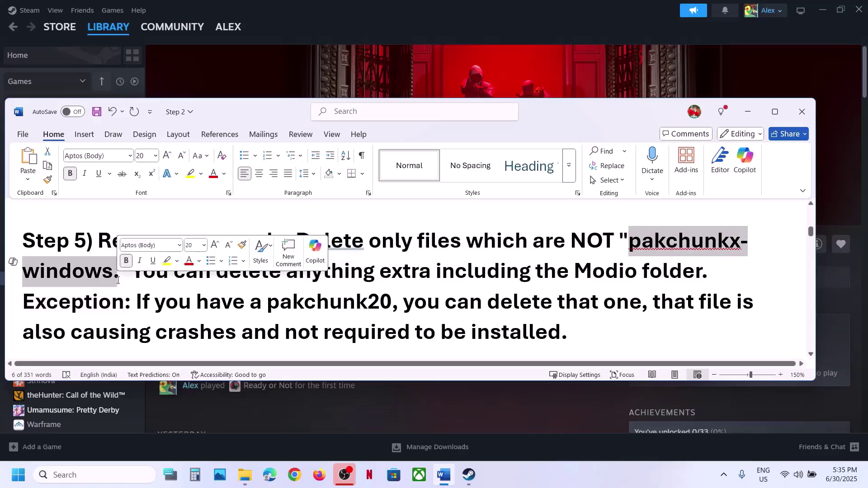
Step: Return to Steam, browse Ready or Not's local files and open the ReadyOrNot\Content\Paks folder
{"action": "left_click", "coordinate": [346, 53]}
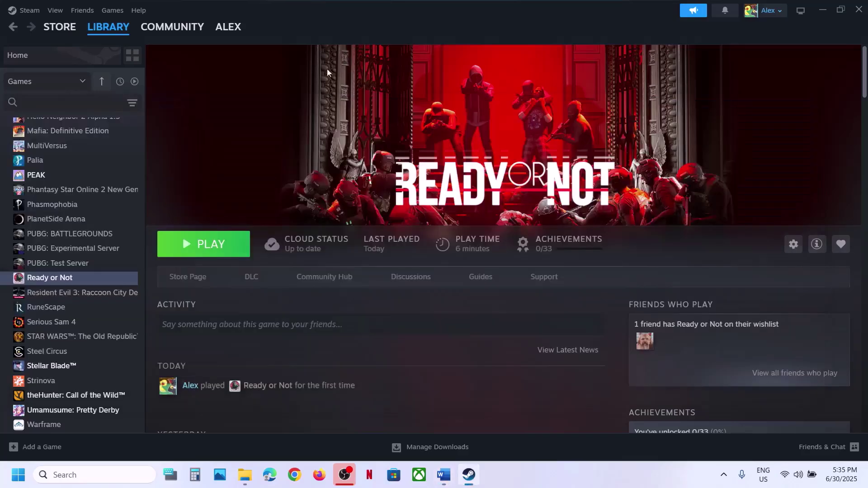
{"action": "right_click", "coordinate": [65, 283]}
{"action": "mouse_move", "coordinate": [104, 347]}
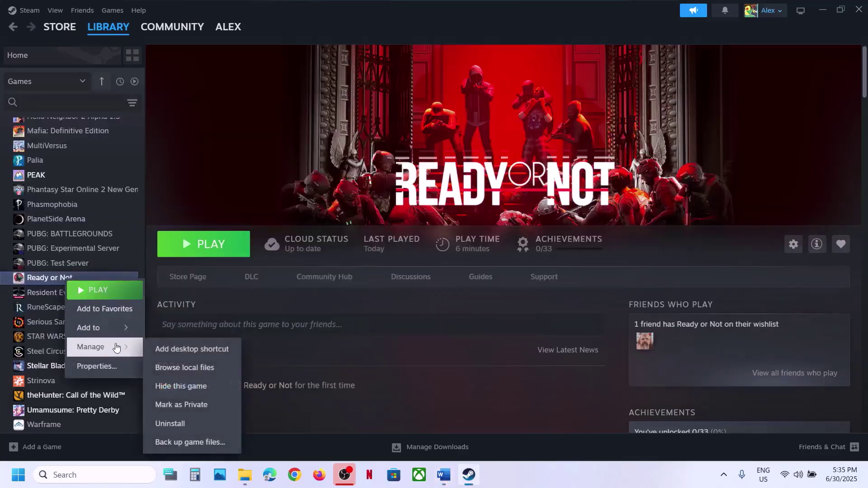
{"action": "left_click", "coordinate": [200, 367]}
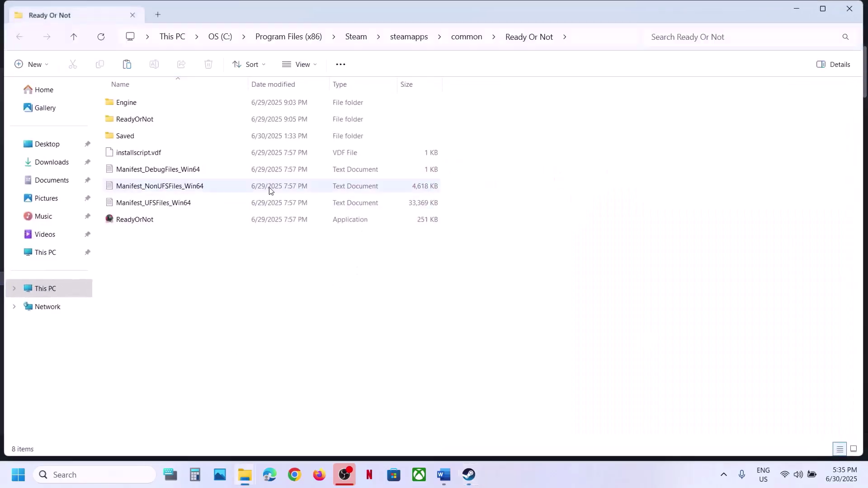
{"action": "double_click", "coordinate": [131, 123]}
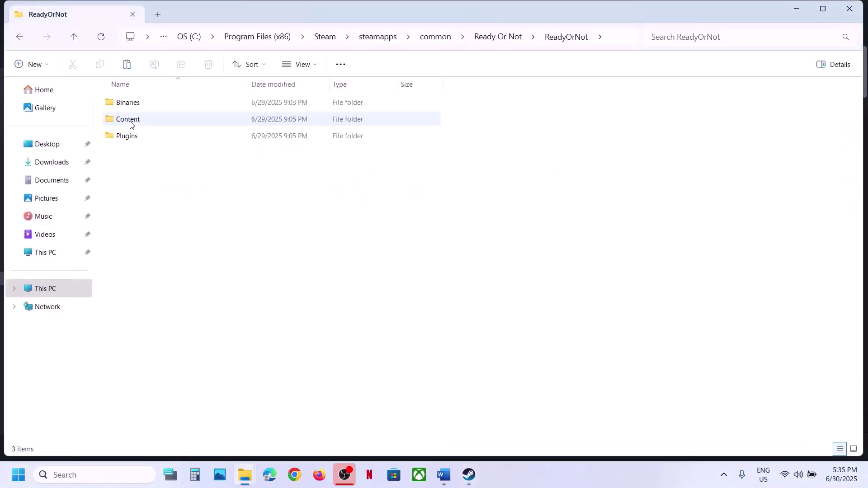
{"action": "double_click", "coordinate": [130, 123]}
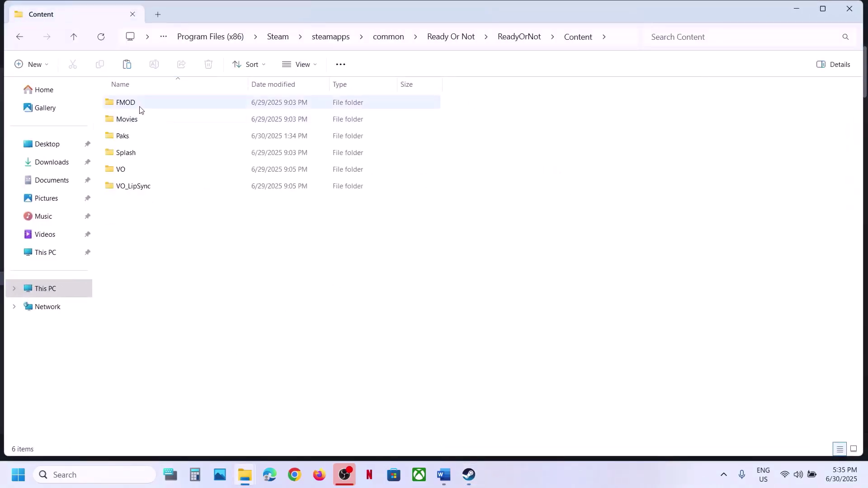
{"action": "left_click", "coordinate": [132, 140]}
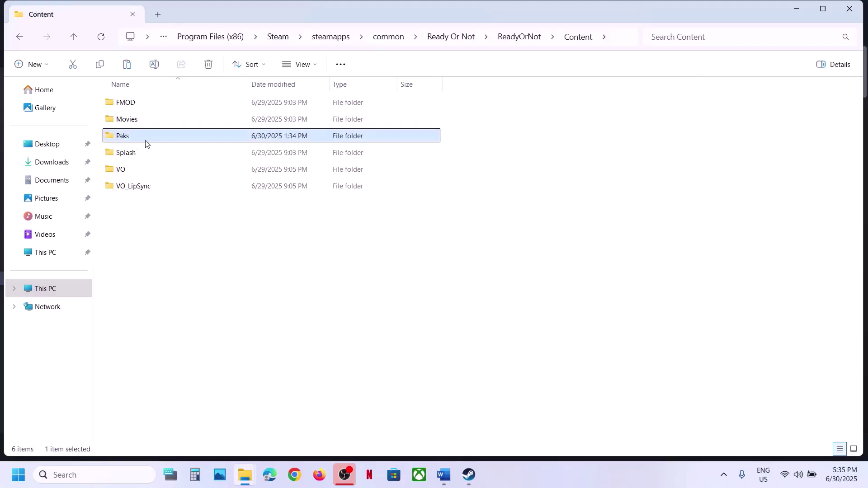
{"action": "double_click", "coordinate": [145, 144]}
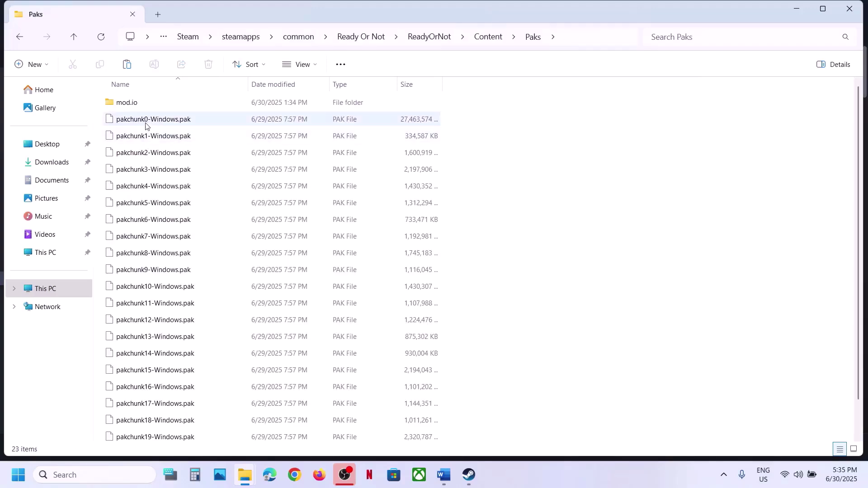
Step: Look through the pakchunk files in the Paks folder and delete the mod.io folder
{"action": "mouse_move", "coordinate": [141, 126]}
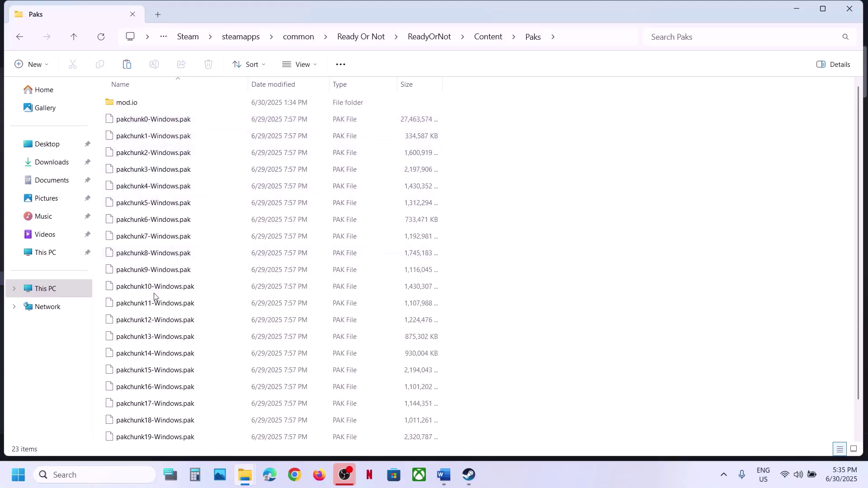
{"action": "scroll", "coordinate": [154, 297], "scroll_direction": "down", "scroll_amount": 1}
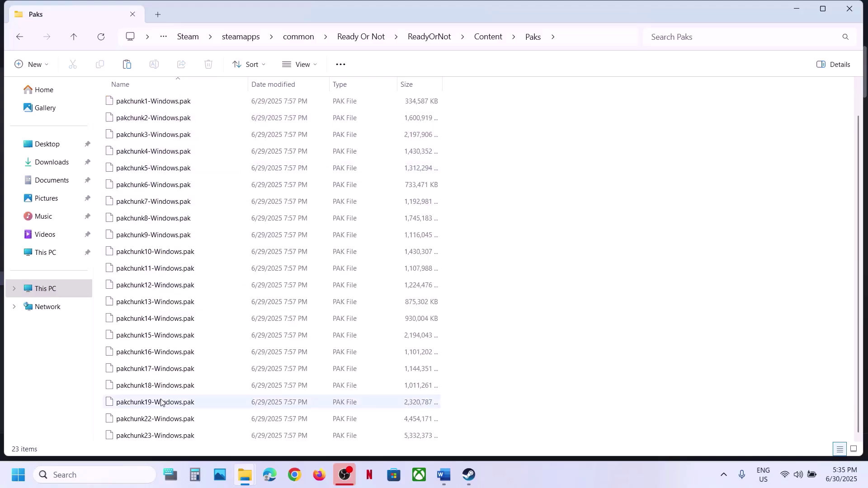
{"action": "scroll", "coordinate": [163, 268], "scroll_direction": "up", "scroll_amount": 2}
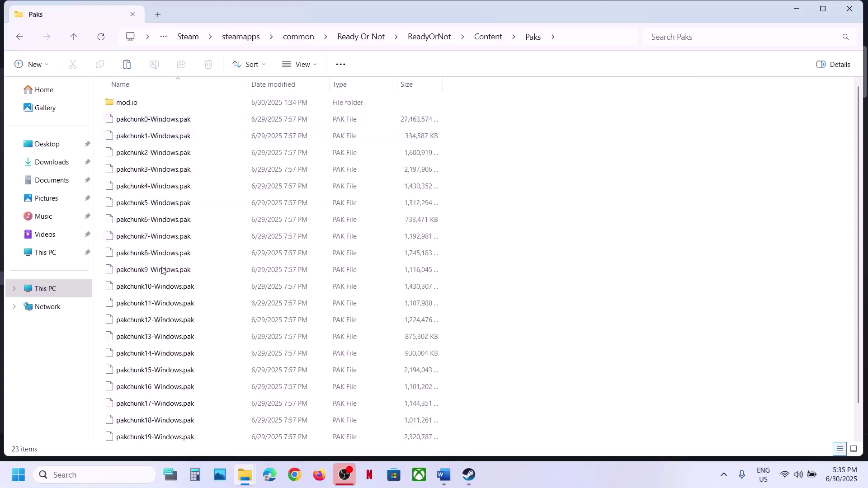
{"action": "scroll", "coordinate": [174, 348], "scroll_direction": "down", "scroll_amount": 1}
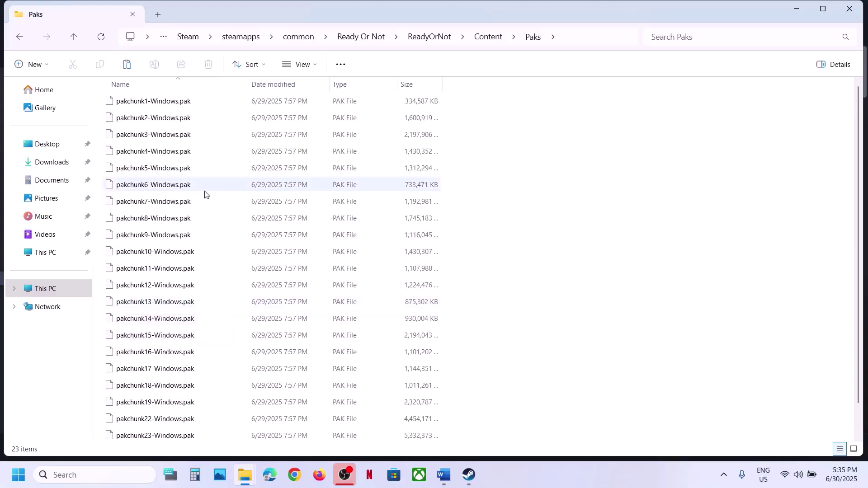
{"action": "scroll", "coordinate": [188, 99], "scroll_direction": "up", "scroll_amount": 1}
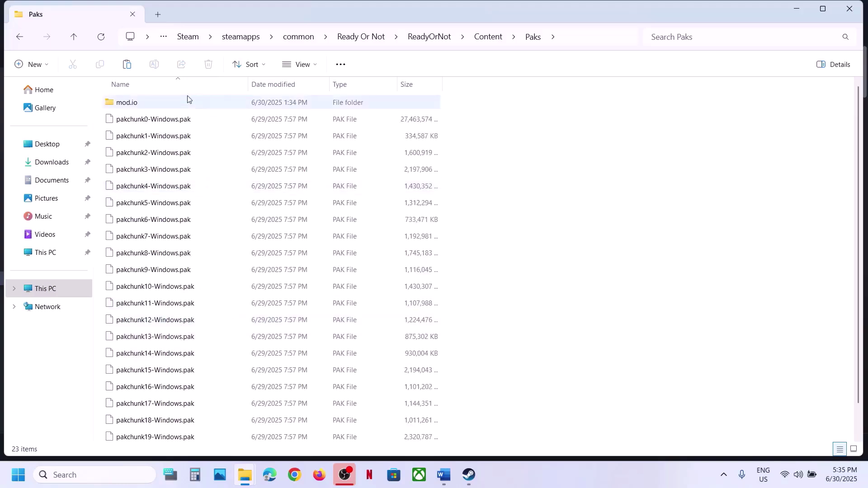
{"action": "left_click", "coordinate": [140, 102]}
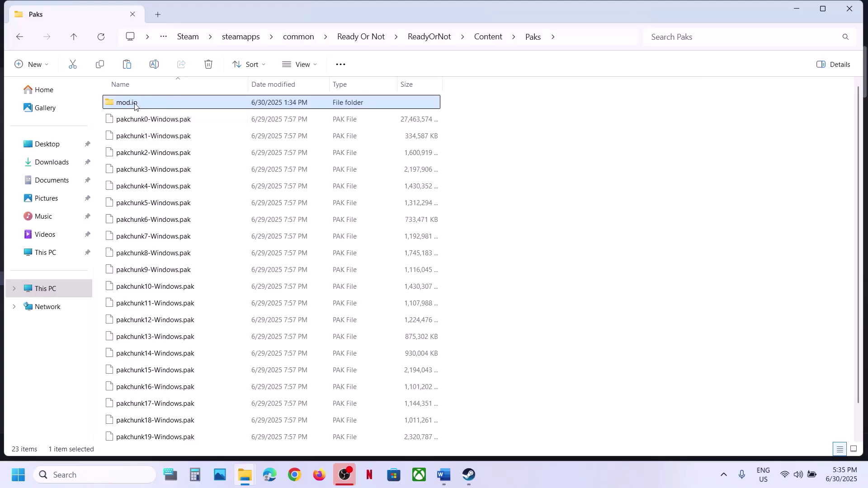
{"action": "right_click", "coordinate": [135, 104]}
{"action": "left_click", "coordinate": [289, 128]}
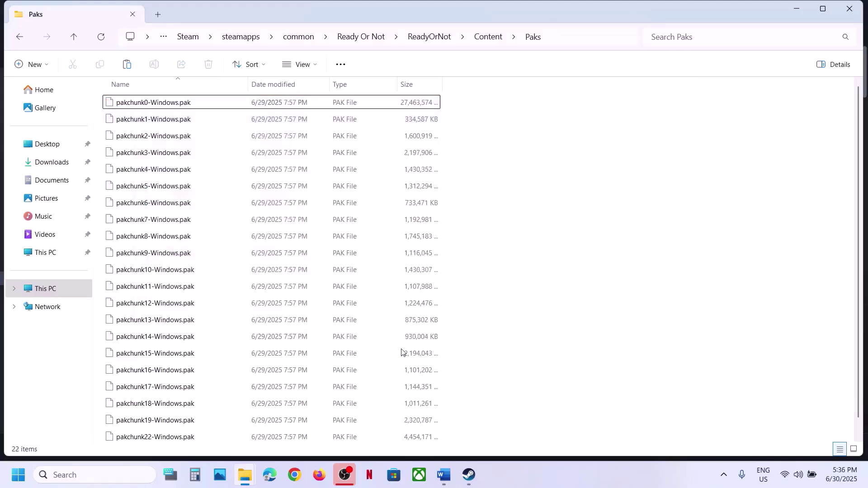
Step: Highlight "If you have a pakchunk20" in the Word document's Step 5 and check the Paks folder for that file
{"action": "left_click", "coordinate": [449, 457]}
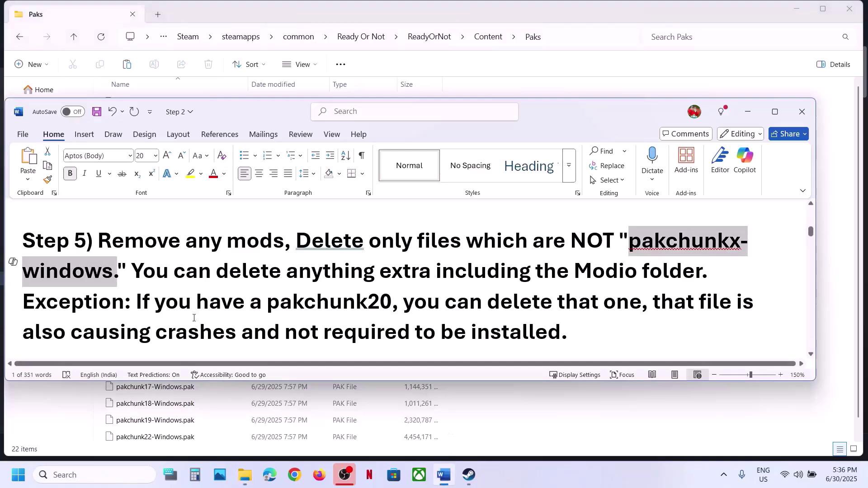
{"action": "left_click_drag", "start_coordinate": [151, 301], "coordinate": [391, 302]}
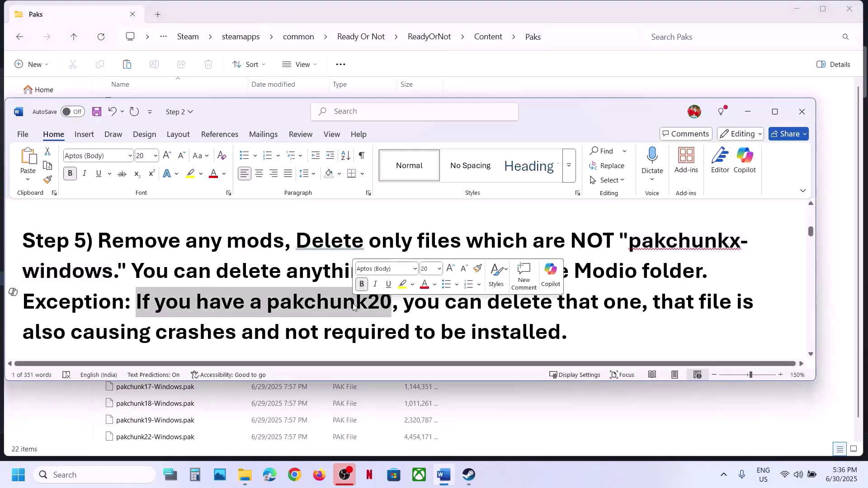
{"action": "left_click", "coordinate": [600, 5]}
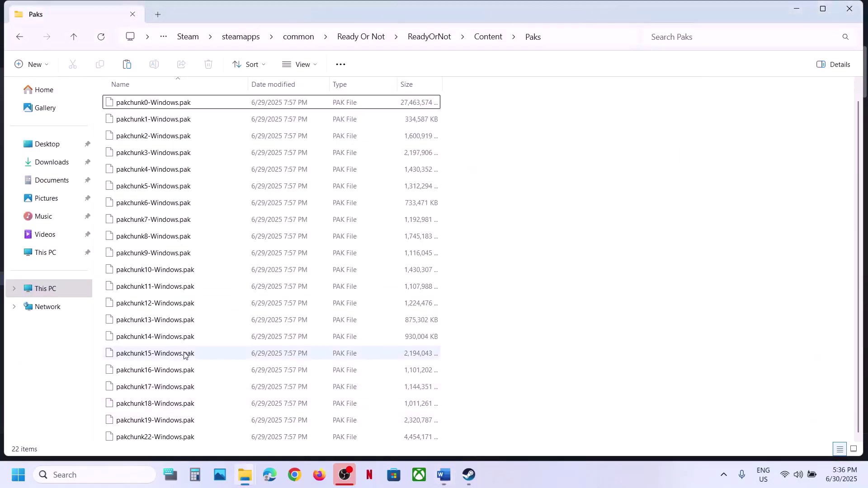
{"action": "left_click", "coordinate": [152, 403]}
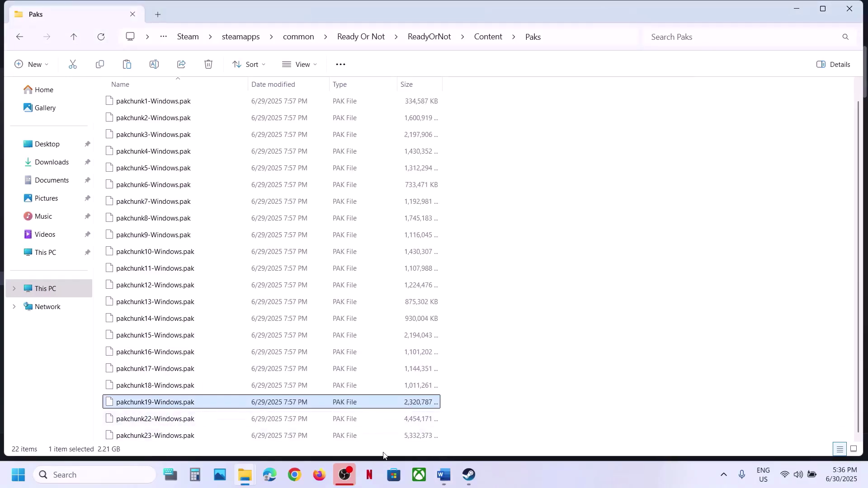
Step: Return to the Word document and highlight the Step 5 exception about deleting pakchunk20
{"action": "left_click", "coordinate": [435, 475]}
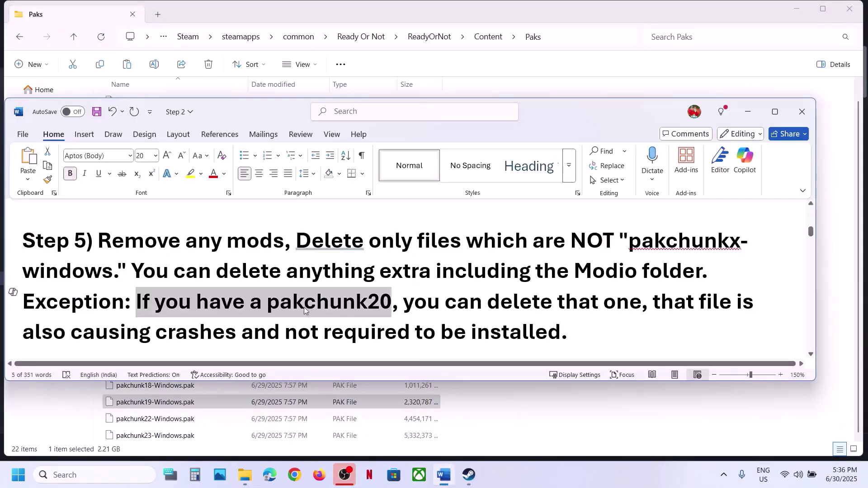
{"action": "left_click", "coordinate": [293, 307]}
{"action": "left_click_drag", "start_coordinate": [267, 303], "coordinate": [640, 303]}
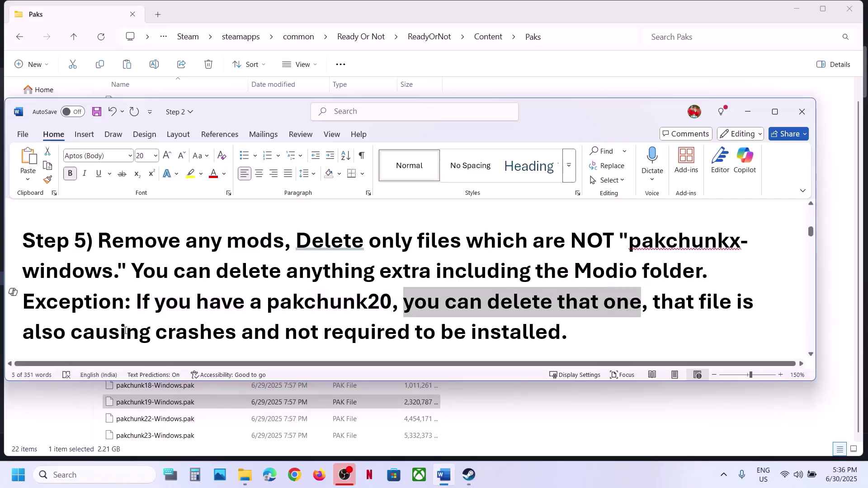
{"action": "left_click_drag", "start_coordinate": [125, 330], "coordinate": [409, 332]}
{"action": "left_click_drag", "start_coordinate": [25, 302], "coordinate": [243, 295]}
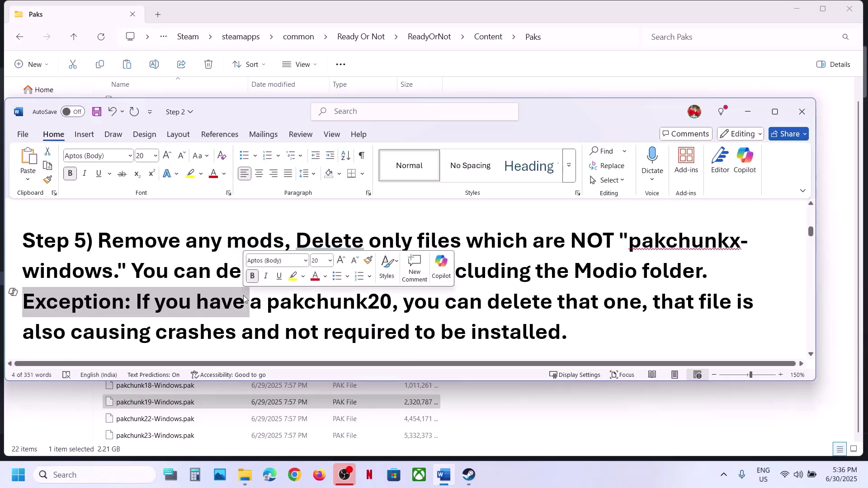
Step: Go to Step 6 and highlight the ResolutionQuality values, then the DlssQualitySetting, FrameGenerationSetting and FSRQualitySetting lines
{"action": "left_click", "coordinate": [184, 238]}
{"action": "scroll", "coordinate": [184, 232], "scroll_direction": "down", "scroll_amount": 3}
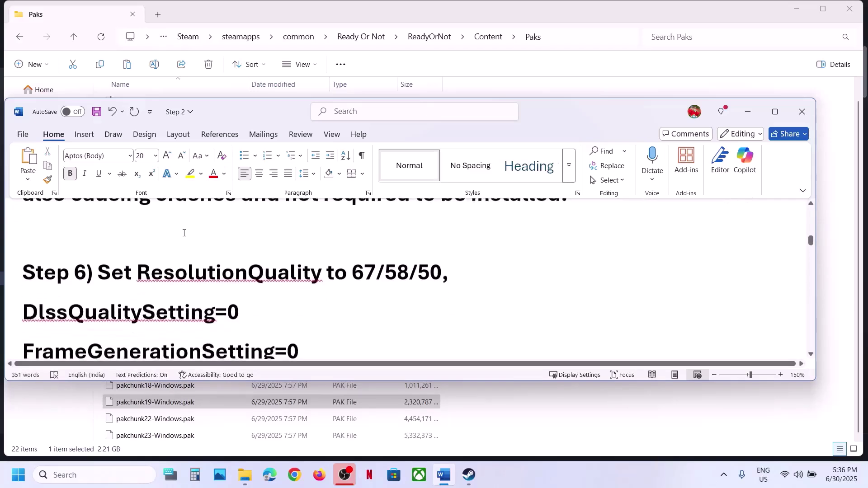
{"action": "scroll", "coordinate": [184, 233], "scroll_direction": "down", "scroll_amount": 2}
{"action": "left_click_drag", "start_coordinate": [164, 231], "coordinate": [442, 231]}
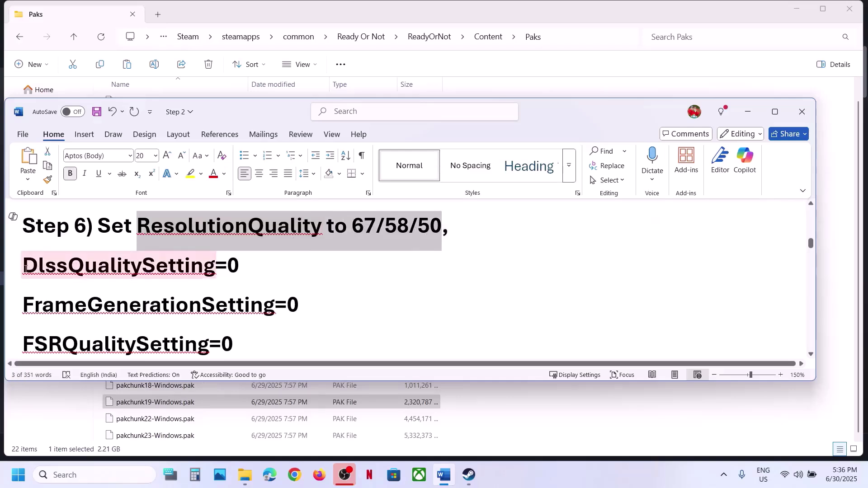
{"action": "left_click_drag", "start_coordinate": [25, 267], "coordinate": [275, 308]}
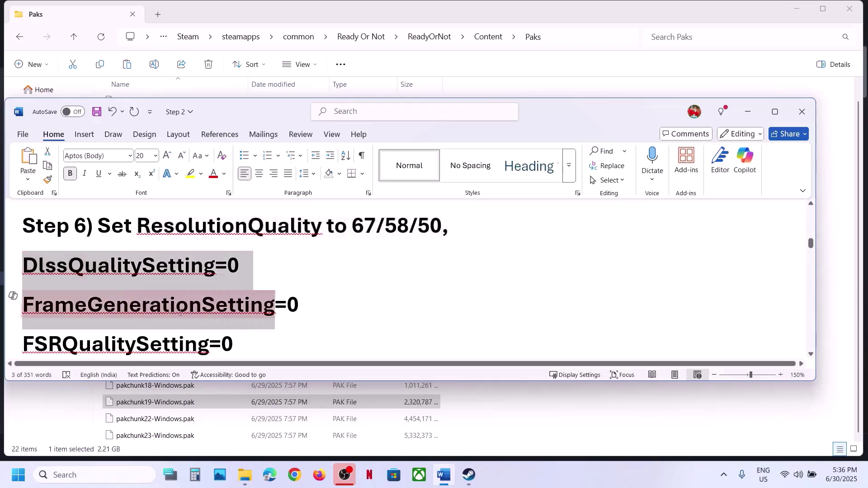
{"action": "left_click_drag", "start_coordinate": [195, 324], "coordinate": [195, 325]}
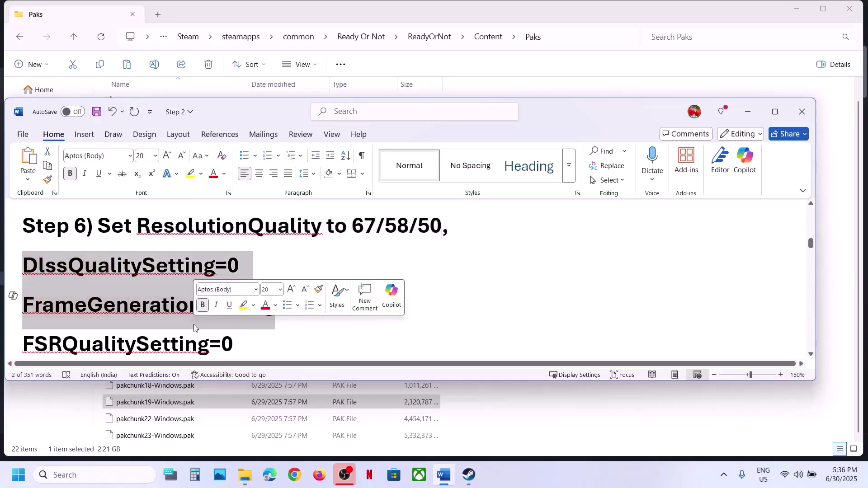
{"action": "left_click", "coordinate": [242, 339]}
{"action": "left_click_drag", "start_coordinate": [247, 342], "coordinate": [21, 266]}
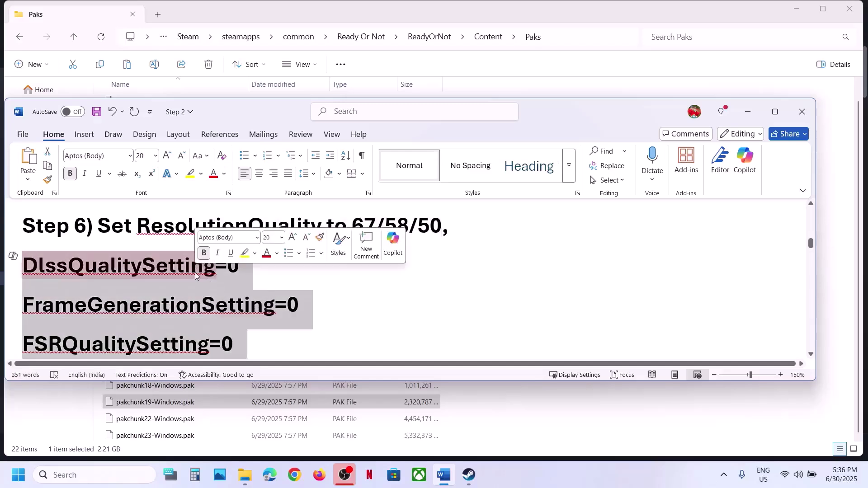
Step: Switch to File Explorer and browse the C: drive to the user profile's AppData\Local folder
{"action": "left_click", "coordinate": [536, 26]}
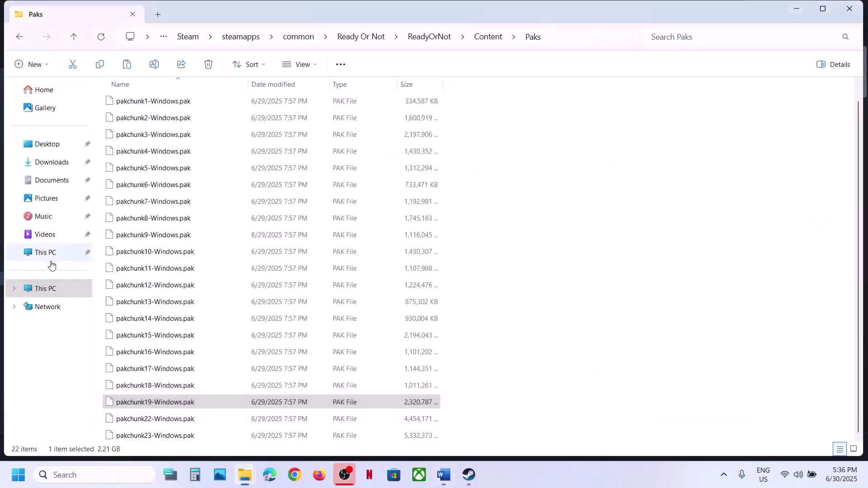
{"action": "left_click", "coordinate": [47, 288]}
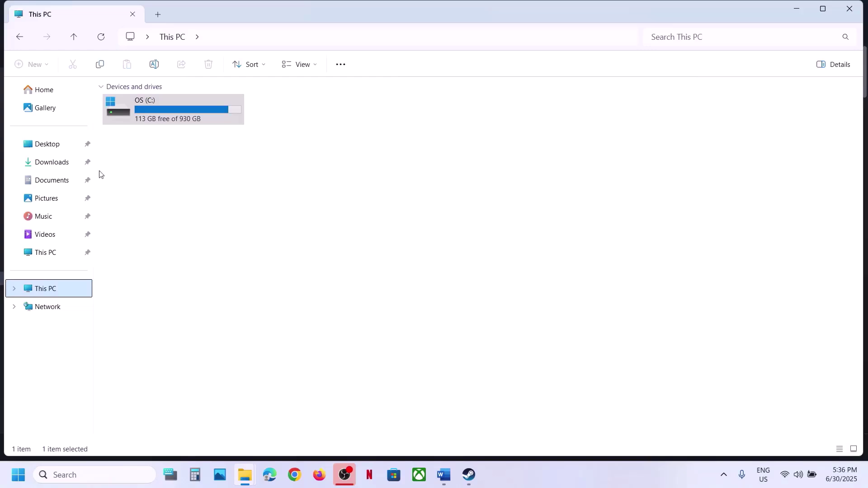
{"action": "double_click", "coordinate": [174, 106]}
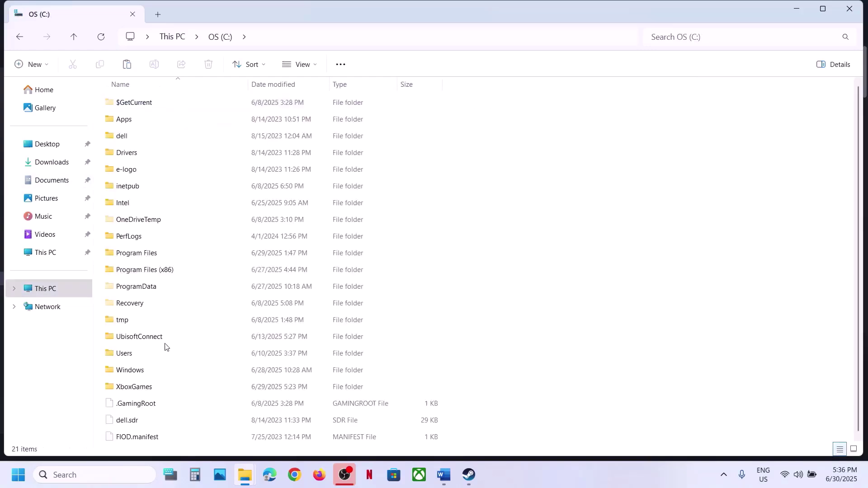
{"action": "double_click", "coordinate": [135, 352]}
{"action": "double_click", "coordinate": [130, 103]}
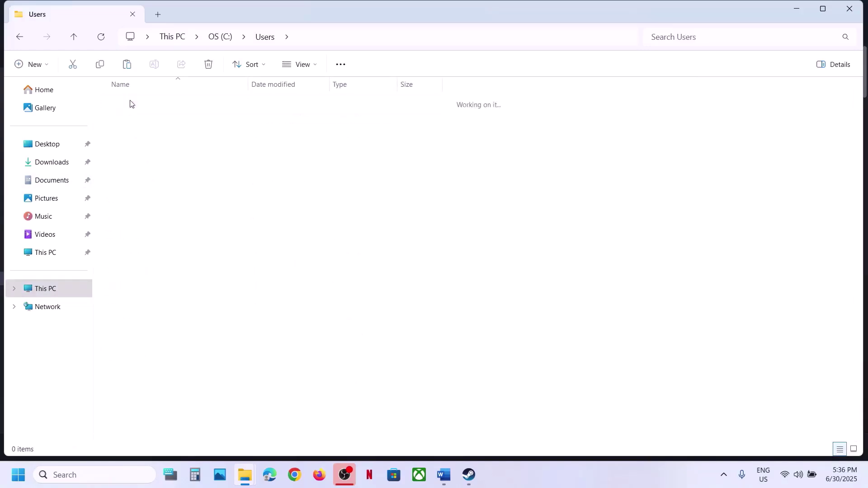
{"action": "double_click", "coordinate": [130, 135]}
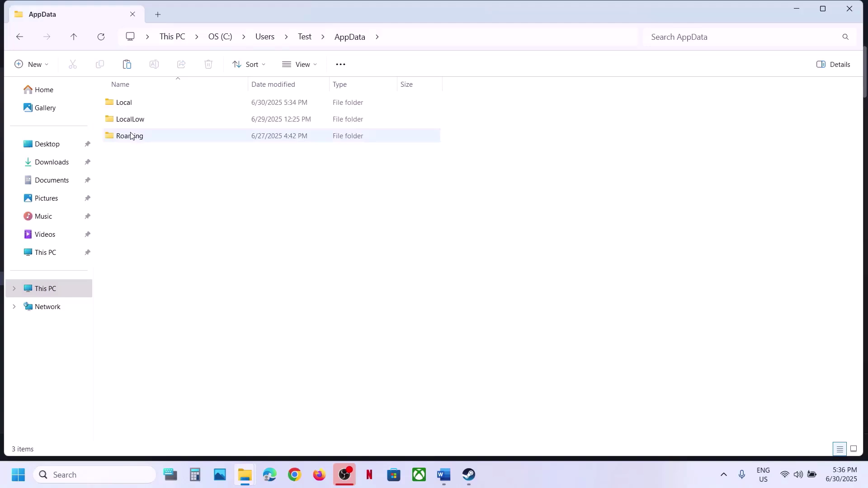
{"action": "double_click", "coordinate": [136, 107]}
Step: Go to ReadyOrNot.old\Saved\Config\Windows and open the GameUserSettings file in a maximized Notepad window
{"action": "left_click", "coordinate": [139, 236]}
{"action": "double_click", "coordinate": [139, 235]}
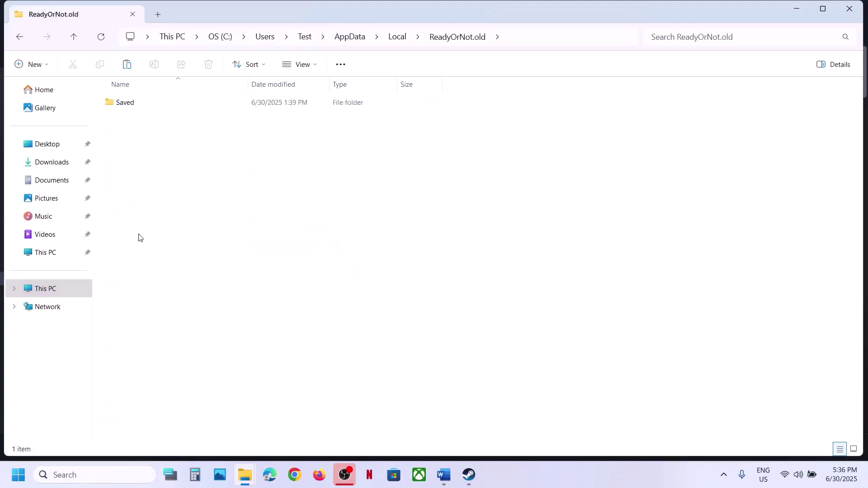
{"action": "double_click", "coordinate": [147, 108]}
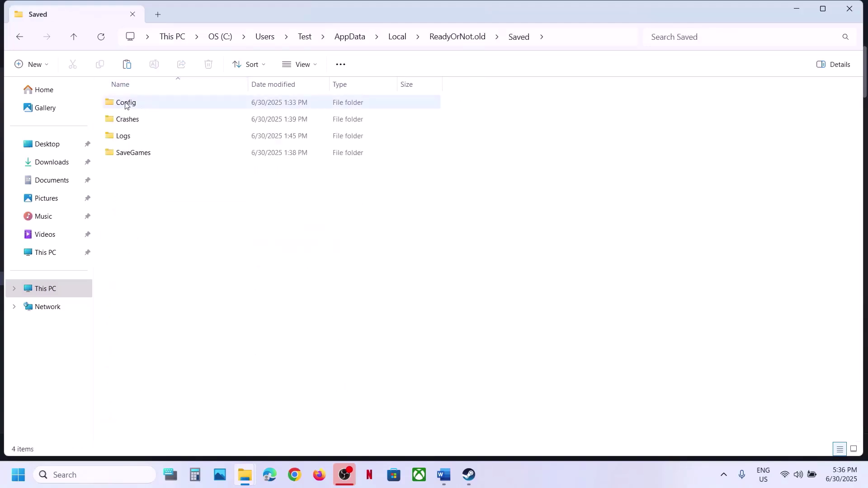
{"action": "double_click", "coordinate": [126, 103]}
{"action": "double_click", "coordinate": [134, 120]}
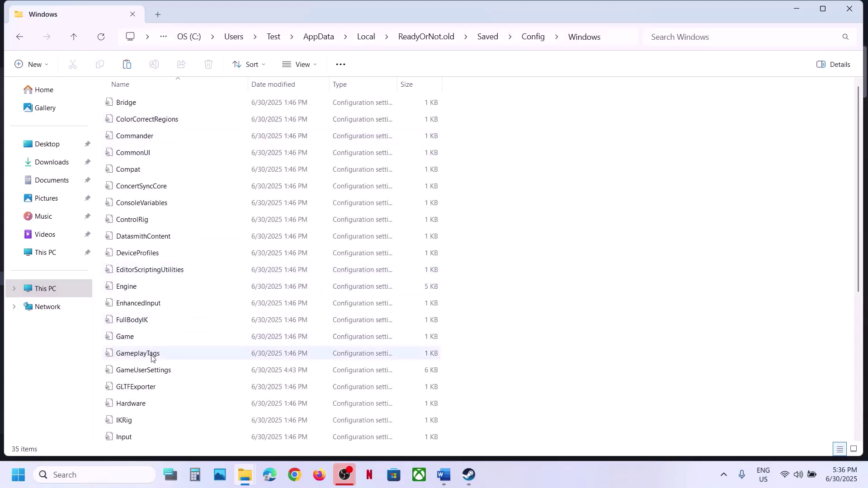
{"action": "left_click", "coordinate": [184, 372]}
{"action": "double_click", "coordinate": [185, 372]}
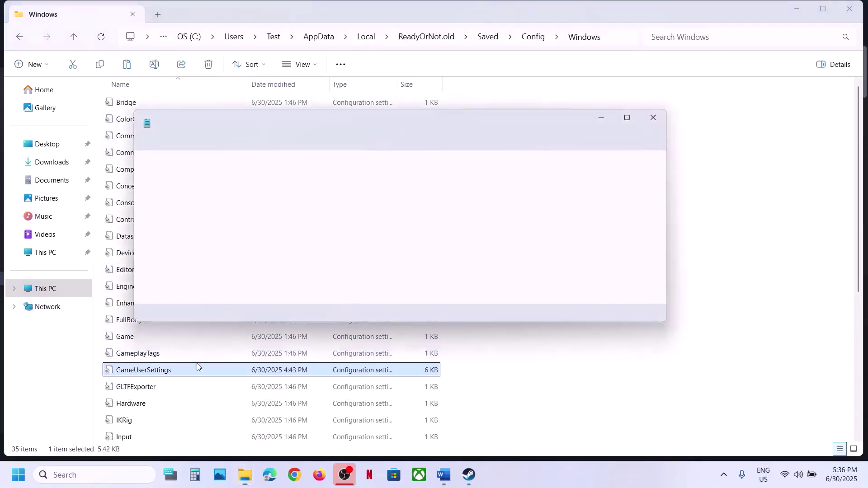
{"action": "left_click", "coordinate": [639, 117]}
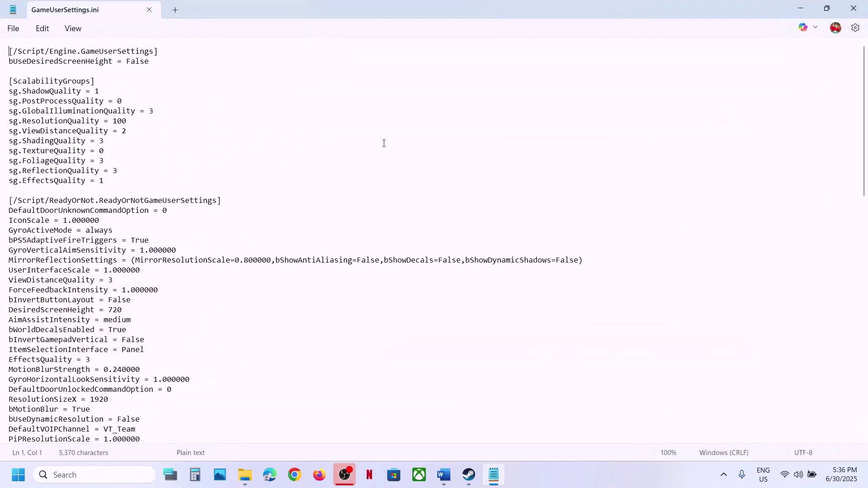
Step: Set sg.ResolutionQuality to 67 in GameUserSettings.ini, save the file and return to the Word document's Step 6
{"action": "left_click", "coordinate": [447, 477]}
{"action": "left_click", "coordinate": [447, 477]}
{"action": "left_click_drag", "start_coordinate": [128, 121], "coordinate": [114, 121]}
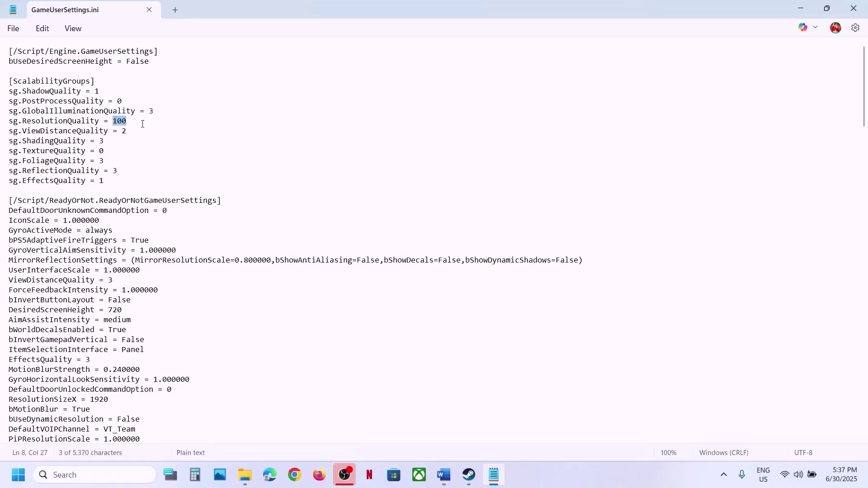
{"action": "left_click", "coordinate": [444, 475]}
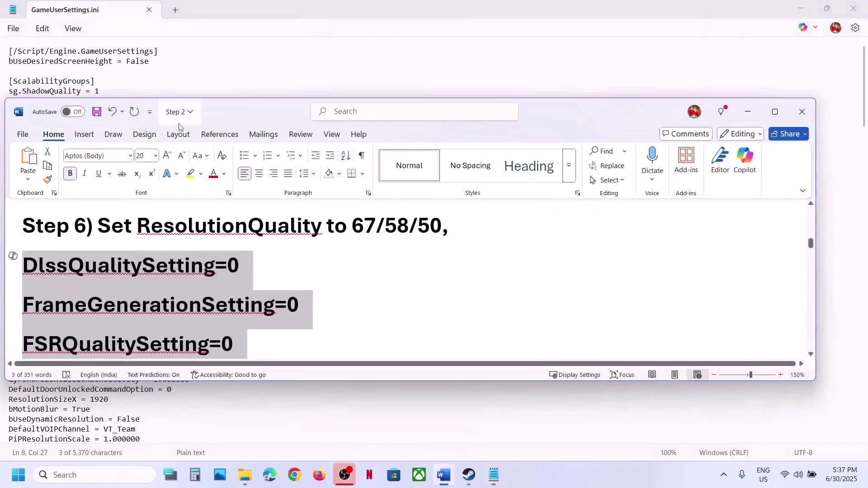
{"action": "key", "text": "alt+Tab"}
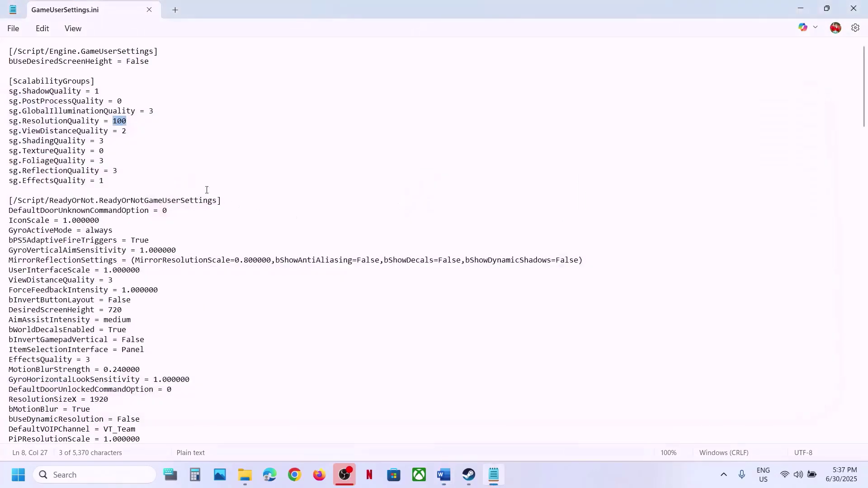
{"action": "type", "text": "67"}
{"action": "left_click", "coordinate": [13, 28]}
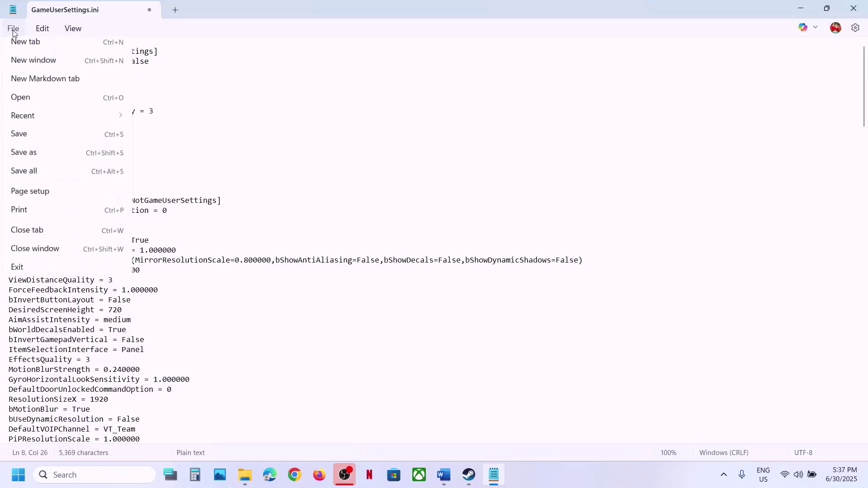
{"action": "left_click", "coordinate": [31, 145]}
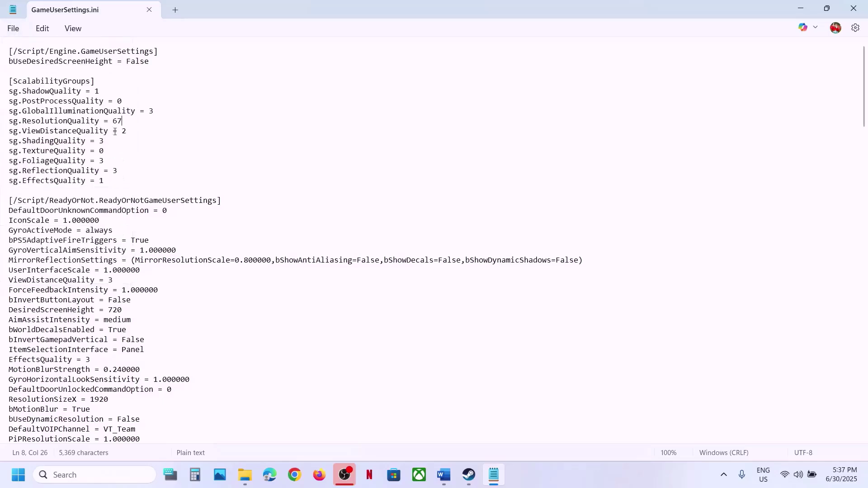
{"action": "key", "text": "alt+Tab"}
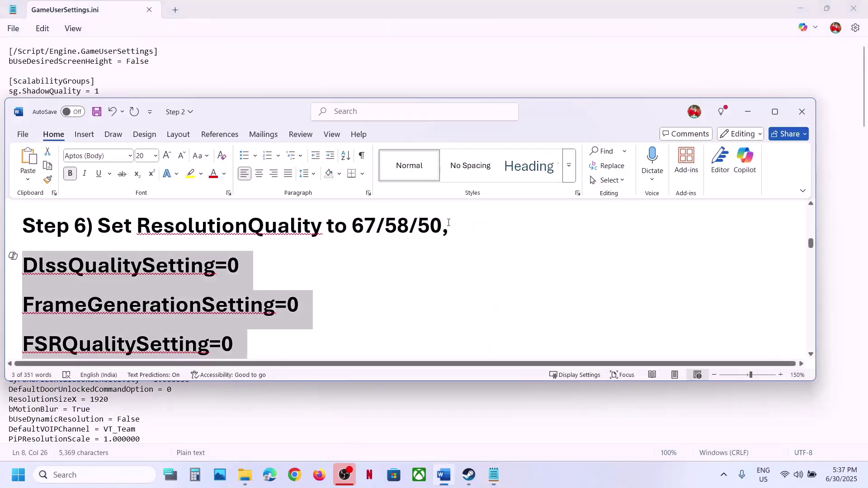
Step: Highlight the DlssQualitySetting=0 line in the Word document's Step 6 and search GameUserSettings.ini in Notepad for "dlss"
{"action": "left_click", "coordinate": [265, 271]}
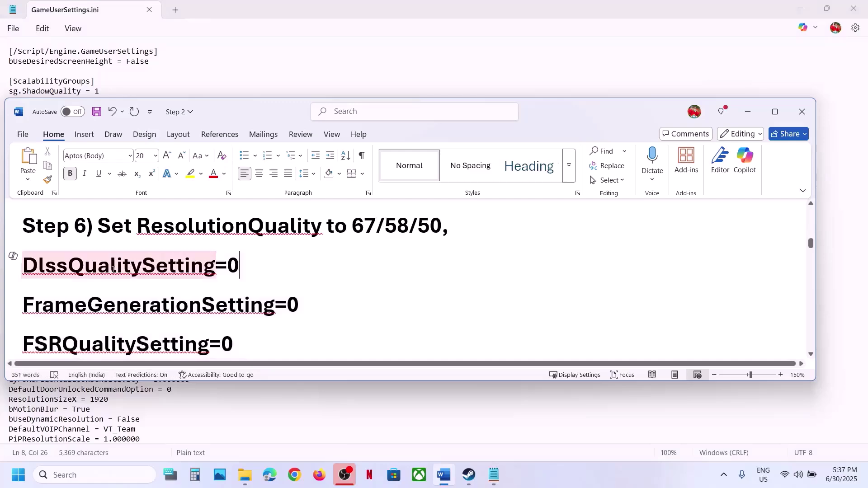
{"action": "triple_click", "coordinate": [72, 269]}
{"action": "left_click", "coordinate": [286, 74]}
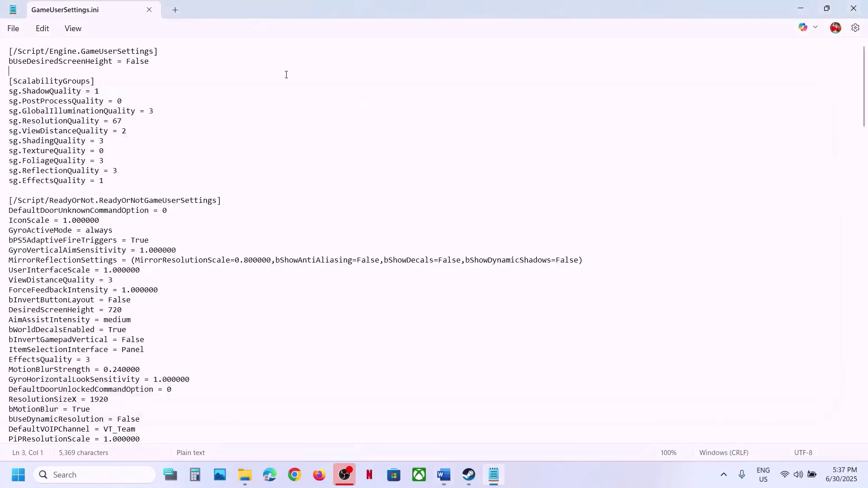
{"action": "key", "text": "ctrl+f"}
{"action": "key", "text": "Return"}
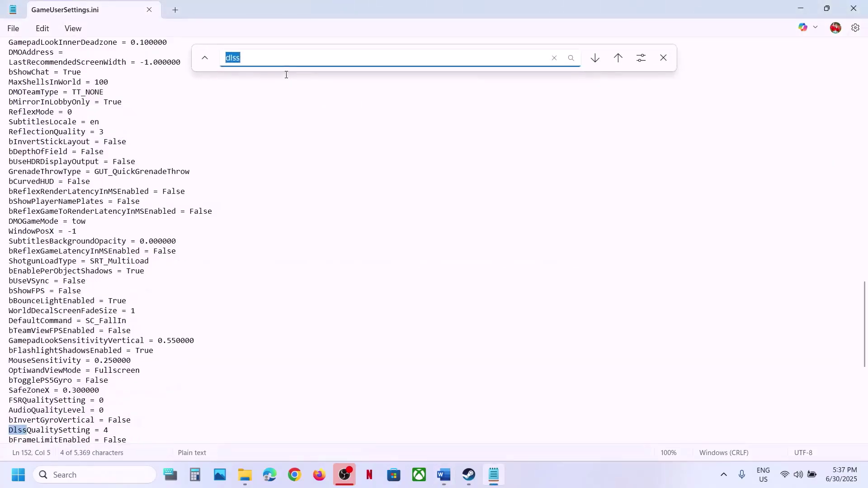
{"action": "scroll", "coordinate": [134, 287], "scroll_direction": "down", "scroll_amount": 6}
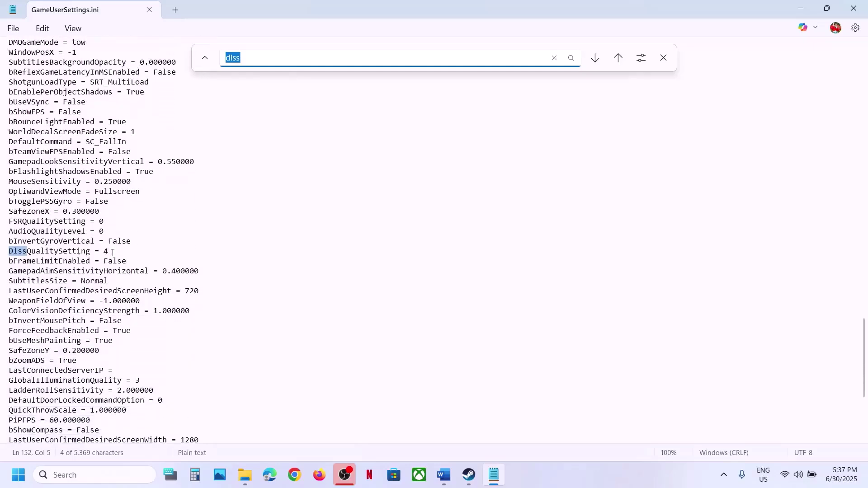
Step: Check the required DLSS value against Step 6, set DlssQualitySetting to 0 in GameUserSettings.ini and save the file
{"action": "left_click", "coordinate": [113, 252]}
{"action": "key", "text": "alt+Tab"}
{"action": "key", "text": "alt+Tab"}
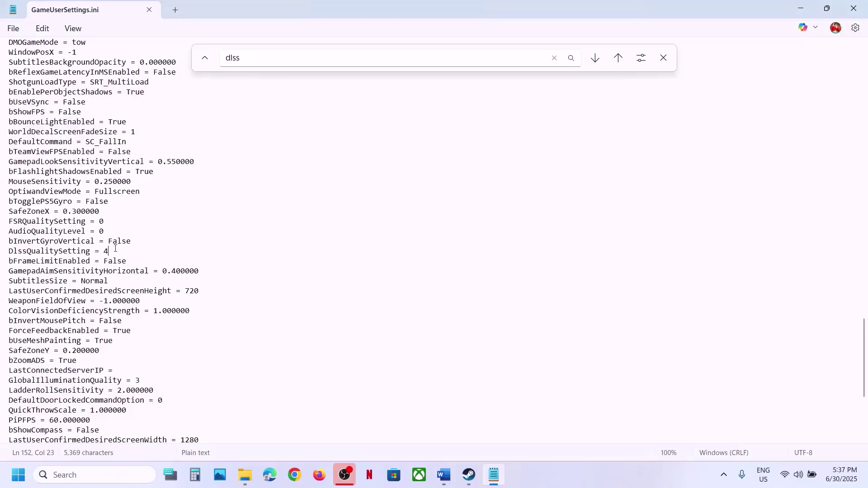
{"action": "key", "text": "alt+Tab"}
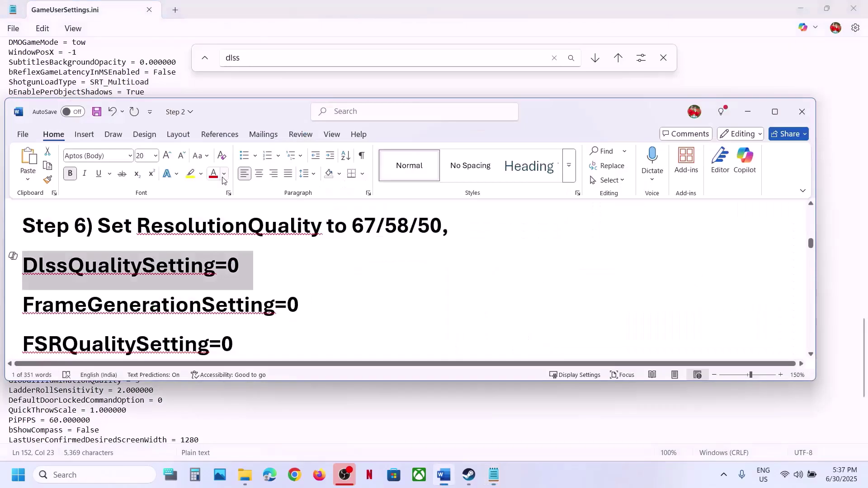
{"action": "key", "text": "alt+Tab"}
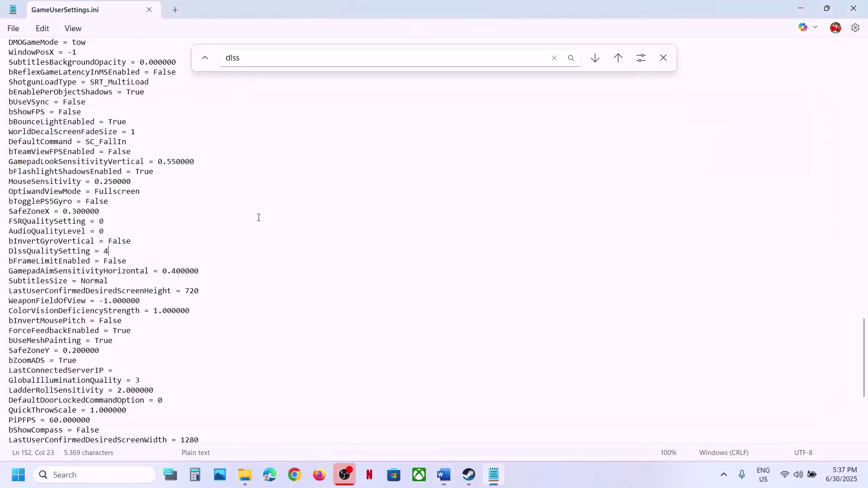
{"action": "left_click", "coordinate": [259, 62]}
{"action": "key", "text": "Return"}
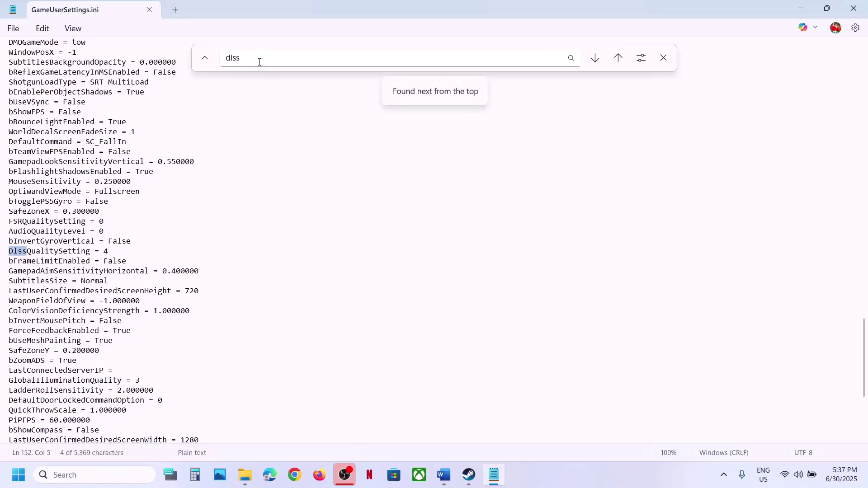
{"action": "left_click", "coordinate": [259, 62]}
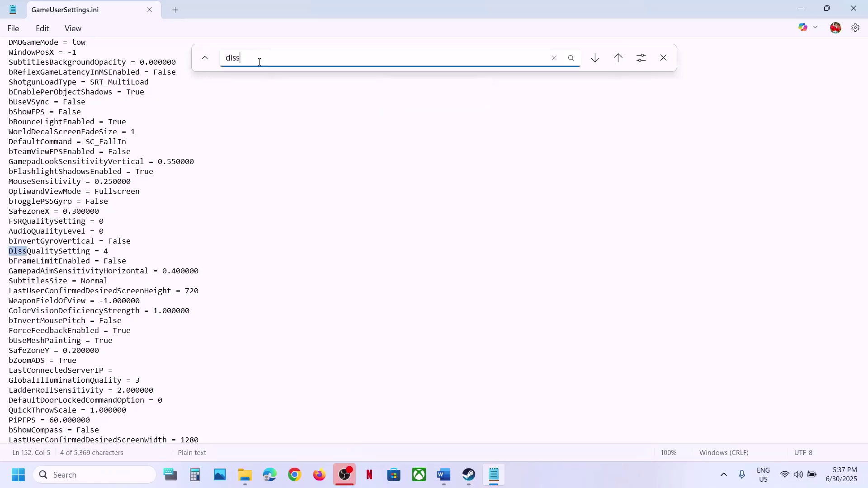
{"action": "left_click", "coordinate": [118, 250]}
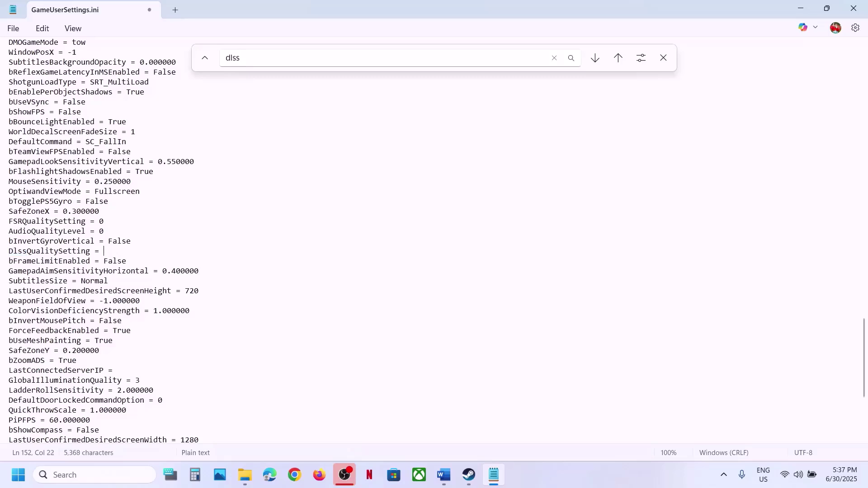
{"action": "type", "text": "0"}
{"action": "left_click", "coordinate": [13, 28]}
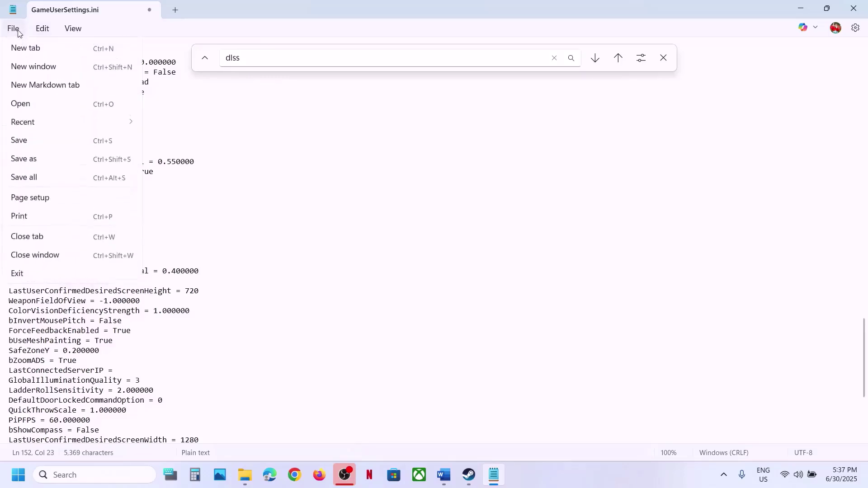
{"action": "left_click", "coordinate": [29, 139]}
Step: Check the FrameGenerationSetting name in the Word document and find it in GameUserSettings.ini by searching for "frame" and "framegene"
{"action": "key", "text": "alt+Tab"}
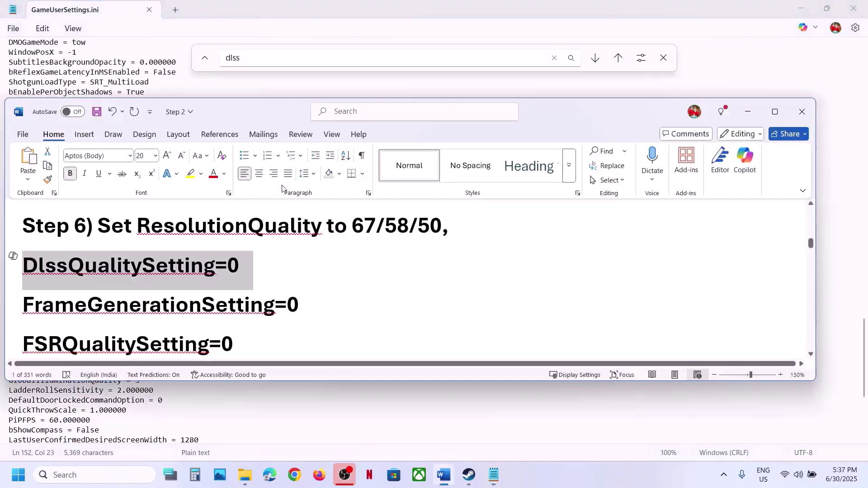
{"action": "key", "text": "alt+Tab"}
{"action": "left_click", "coordinate": [247, 58]}
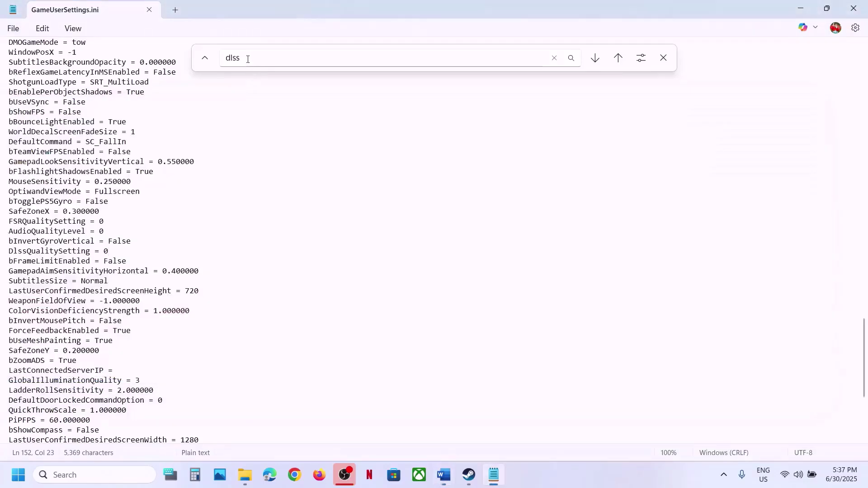
{"action": "key", "text": "BackSpace"}
{"action": "key", "text": "BackSpace"}
{"action": "key", "text": "BackSpace"}
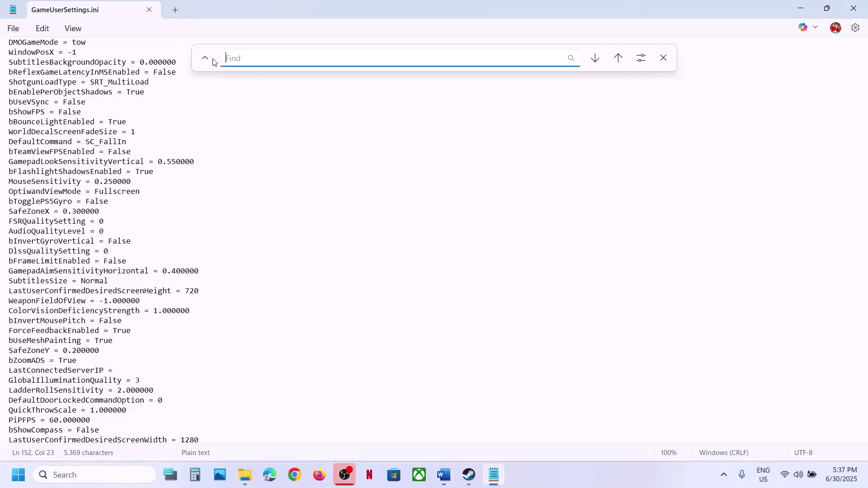
{"action": "type", "text": "frame"}
{"action": "key", "text": "Return"}
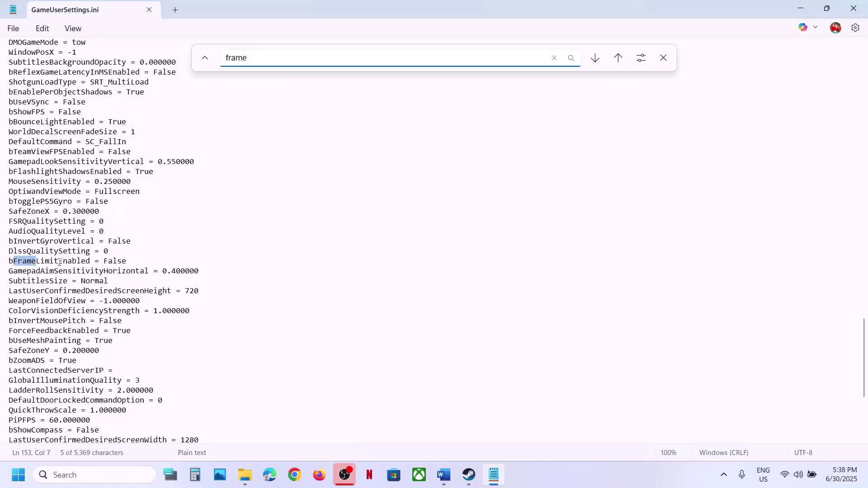
{"action": "left_click", "coordinate": [443, 480]}
{"action": "left_click", "coordinate": [443, 480]}
{"action": "key", "text": "Return"}
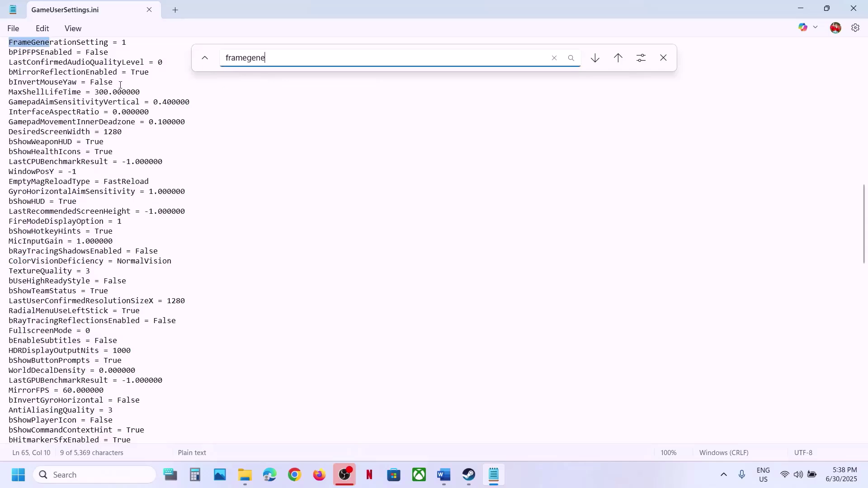
Step: Set FrameGenerationSetting to 0 in GameUserSettings.ini as listed in Step 6, and save the file
{"action": "scroll", "coordinate": [120, 85], "scroll_direction": "up", "scroll_amount": 3}
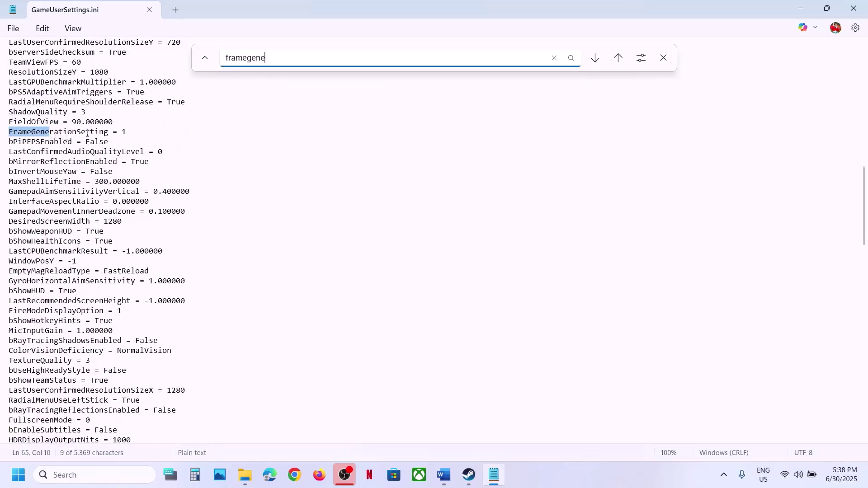
{"action": "left_click", "coordinate": [442, 472]}
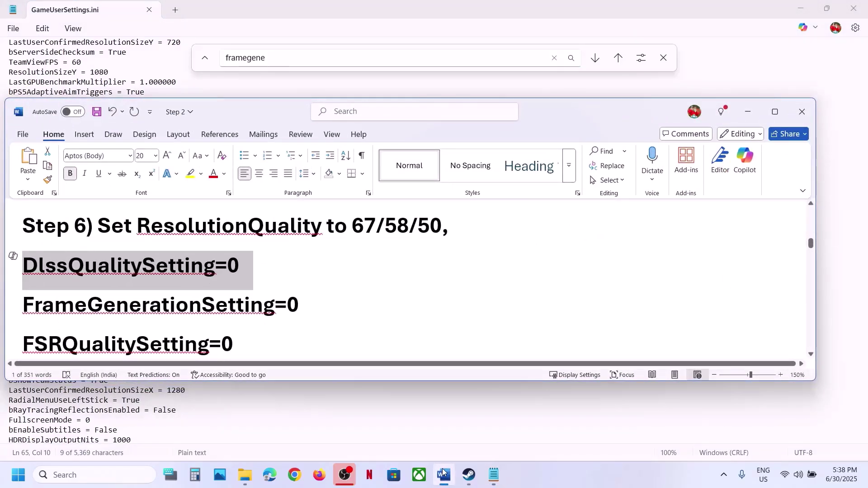
{"action": "left_click", "coordinate": [443, 472]}
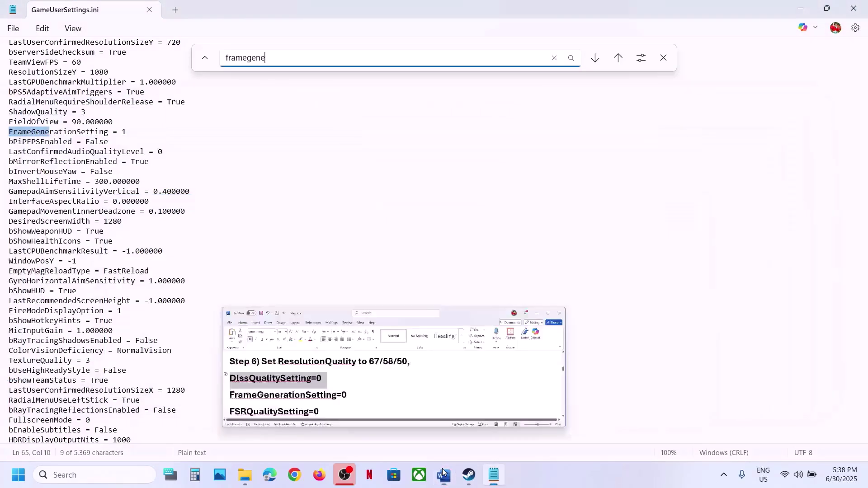
{"action": "left_click", "coordinate": [131, 133]}
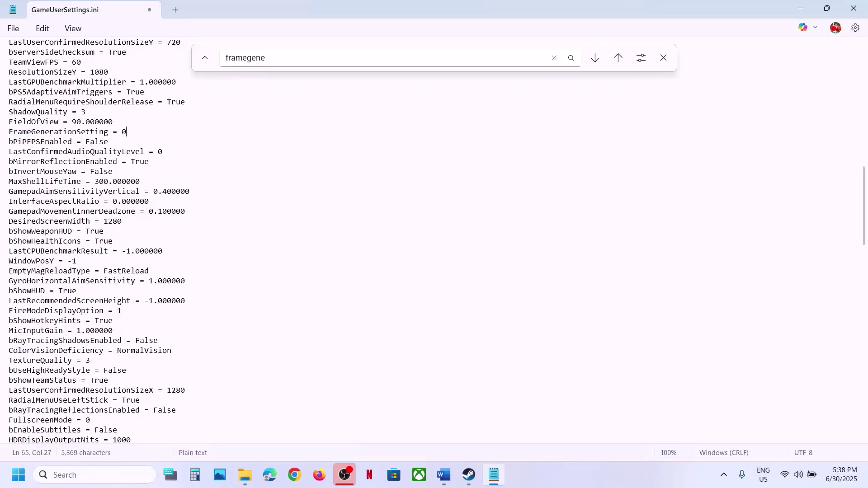
{"action": "left_click", "coordinate": [6, 30]}
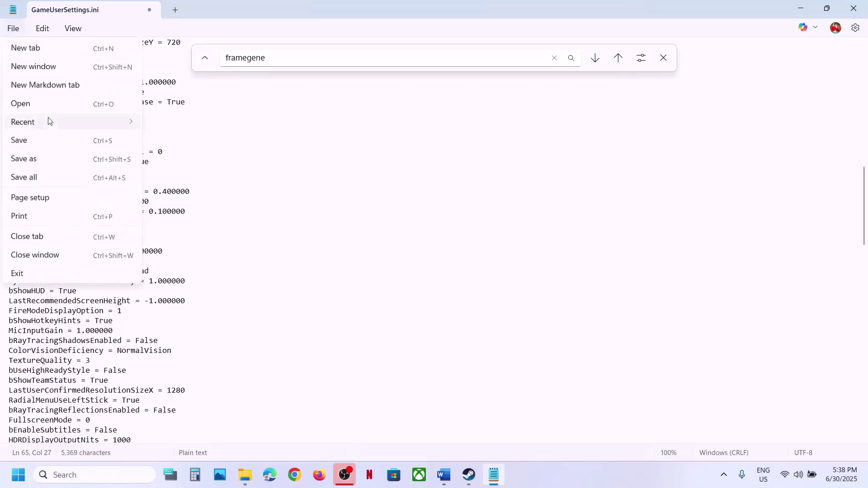
{"action": "left_click", "coordinate": [35, 140]}
Step: Copy the name FSRQualitySetting from Step 6 in Word and search GameUserSettings.ini for it to check its value
{"action": "key", "text": "alt+Tab"}
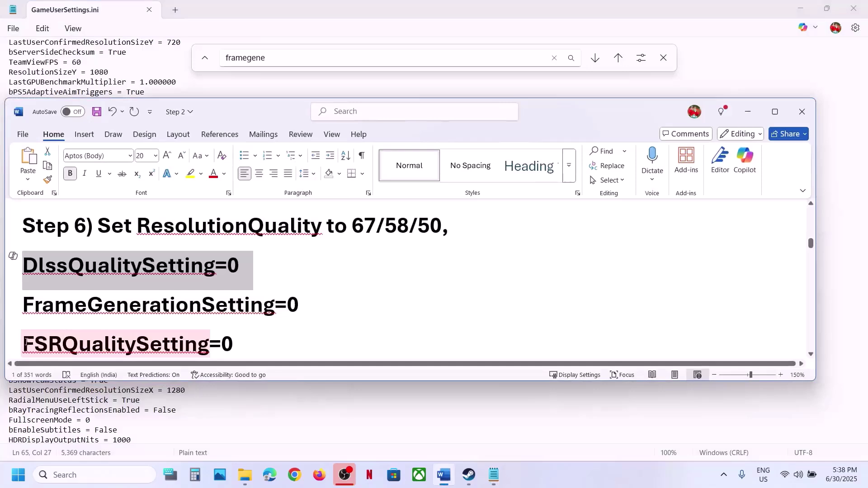
{"action": "left_click_drag", "start_coordinate": [25, 342], "coordinate": [209, 342]}
{"action": "key", "text": "ctrl+c"}
{"action": "left_click", "coordinate": [263, 57]}
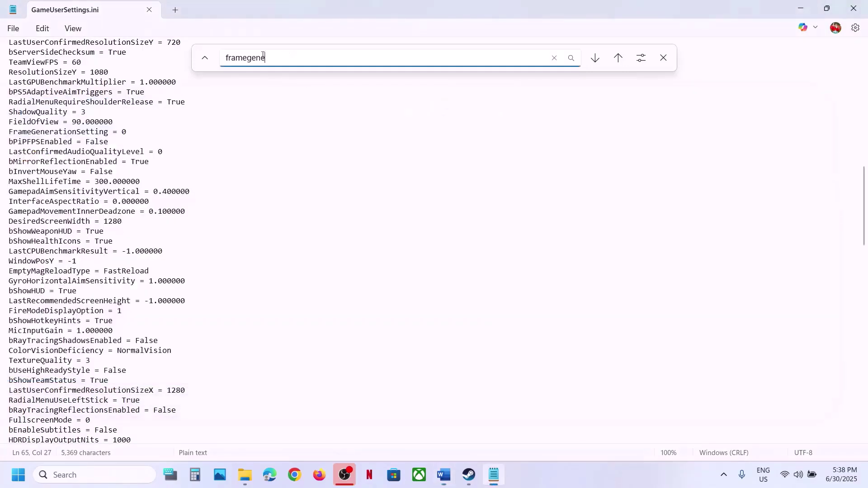
{"action": "key", "text": "ctrl+v"}
{"action": "key", "text": "ctrl+a"}
{"action": "key", "text": "ctrl+v"}
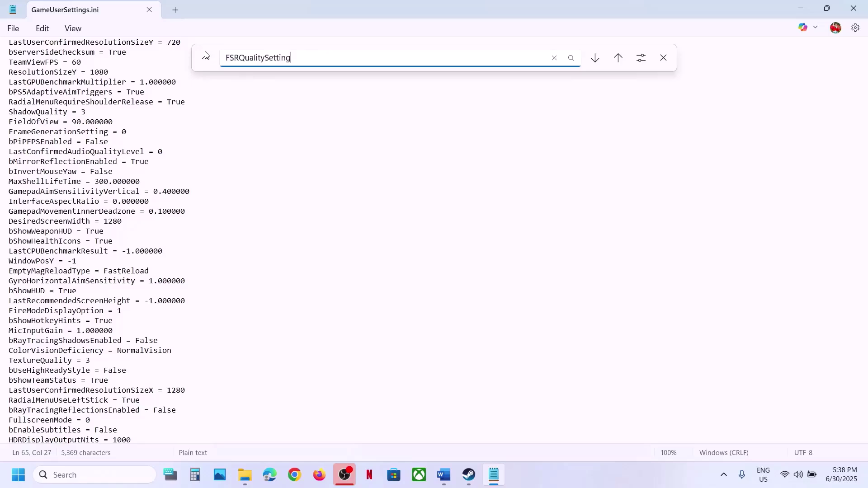
{"action": "key", "text": "Return"}
{"action": "scroll", "coordinate": [145, 286], "scroll_direction": "down", "scroll_amount": 4}
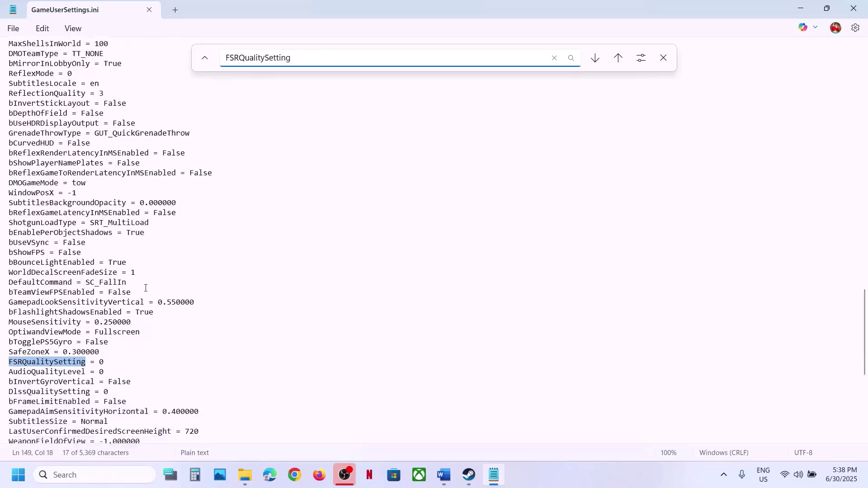
{"action": "left_click", "coordinate": [108, 310]}
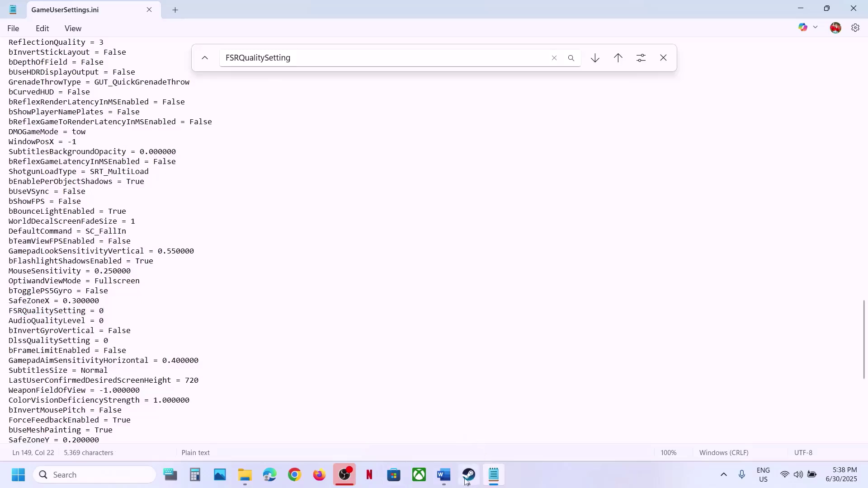
Step: Copy DlssQualitySetting from Step 6, search for it in GameUserSettings.ini to check its value, and save the file
{"action": "left_click", "coordinate": [444, 475]}
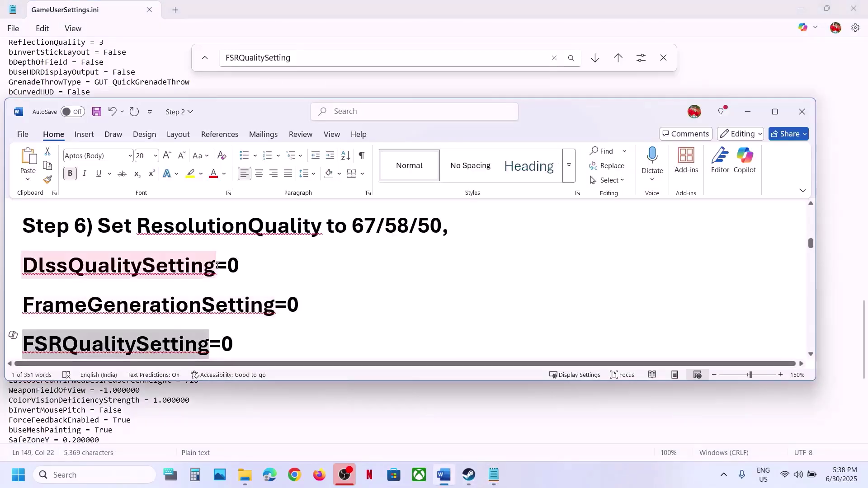
{"action": "left_click_drag", "start_coordinate": [216, 263], "coordinate": [21, 266]}
{"action": "key", "text": "ctrl+c"}
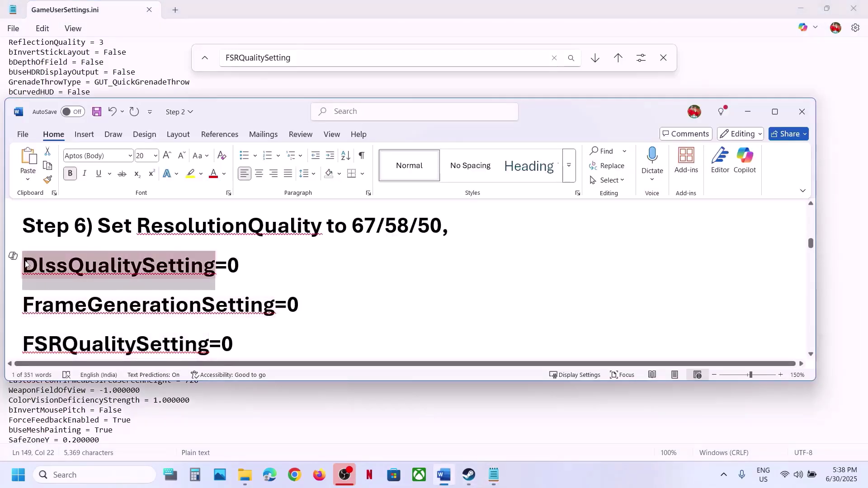
{"action": "left_click", "coordinate": [289, 59]}
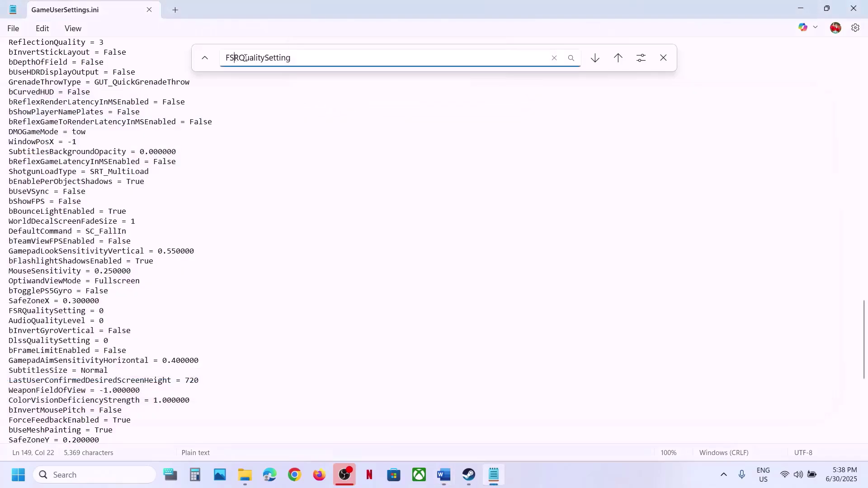
{"action": "double_click", "coordinate": [250, 58]}
{"action": "key", "text": "ctrl+v"}
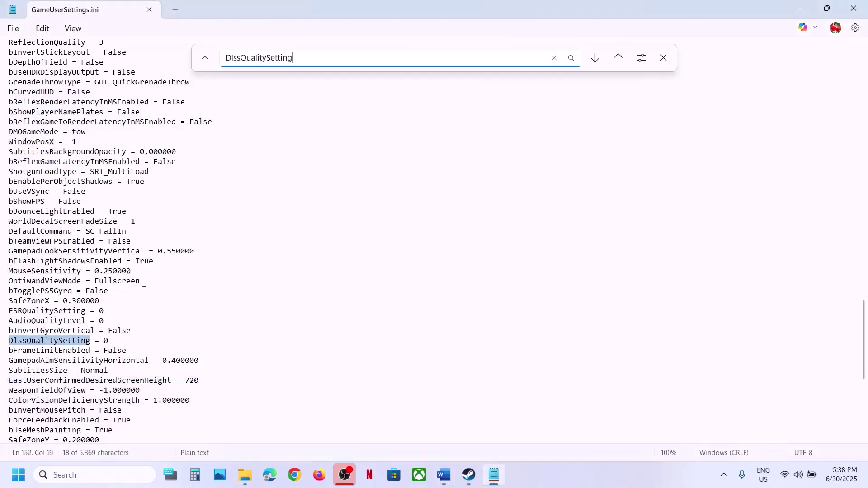
{"action": "left_click", "coordinate": [14, 29]}
{"action": "left_click", "coordinate": [19, 140]}
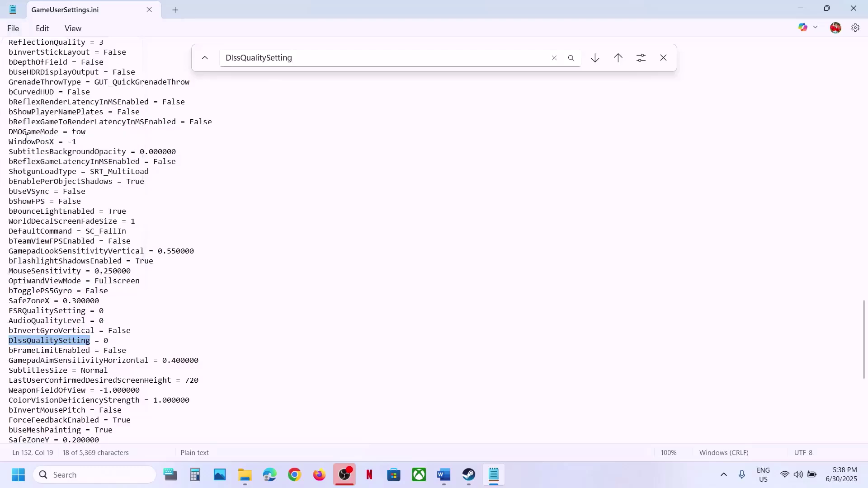
Step: Close GameUserSettings.ini in Notepad and set the GameUserSettings file's attribute to Read-only in the Windows config folder
{"action": "left_click", "coordinate": [853, 8]}
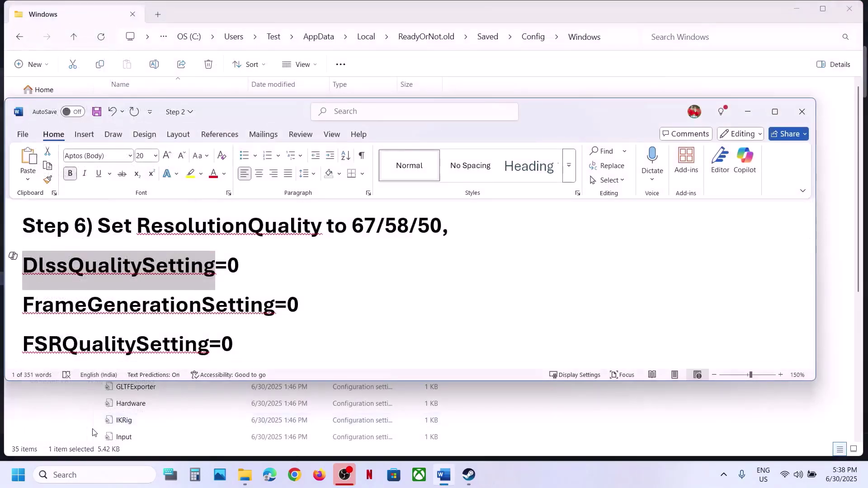
{"action": "left_click", "coordinate": [51, 432]}
{"action": "left_click", "coordinate": [129, 375]}
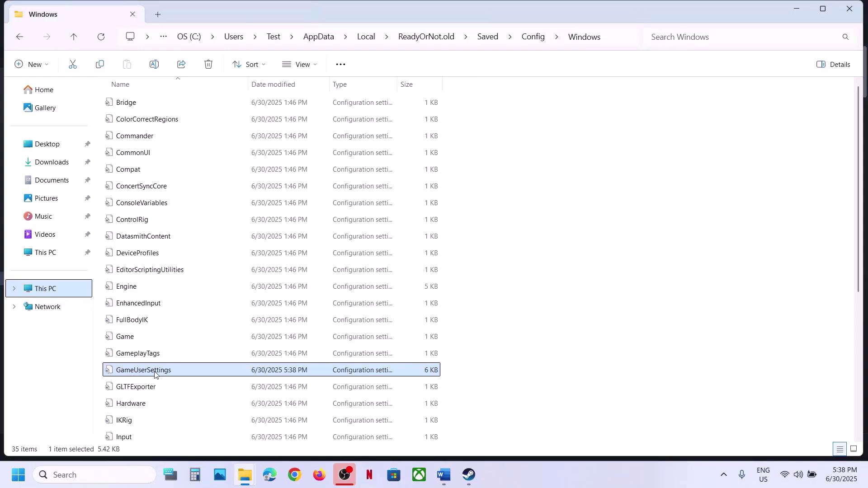
{"action": "right_click", "coordinate": [156, 372]}
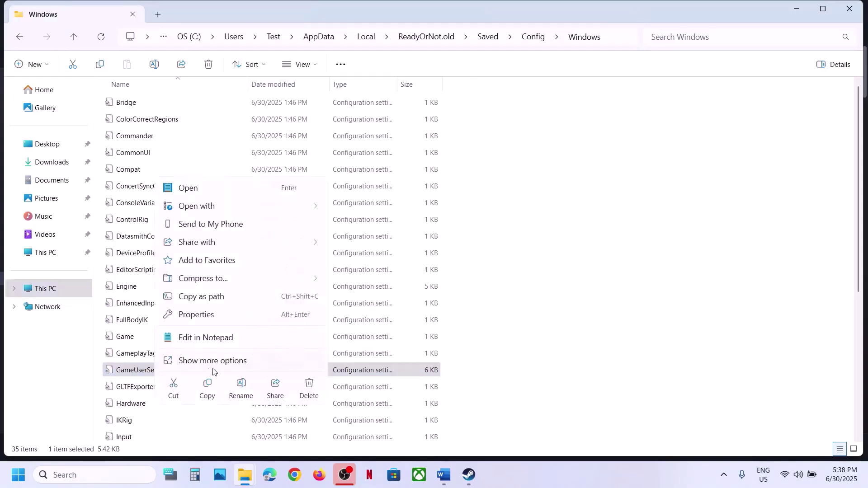
{"action": "left_click", "coordinate": [201, 315]}
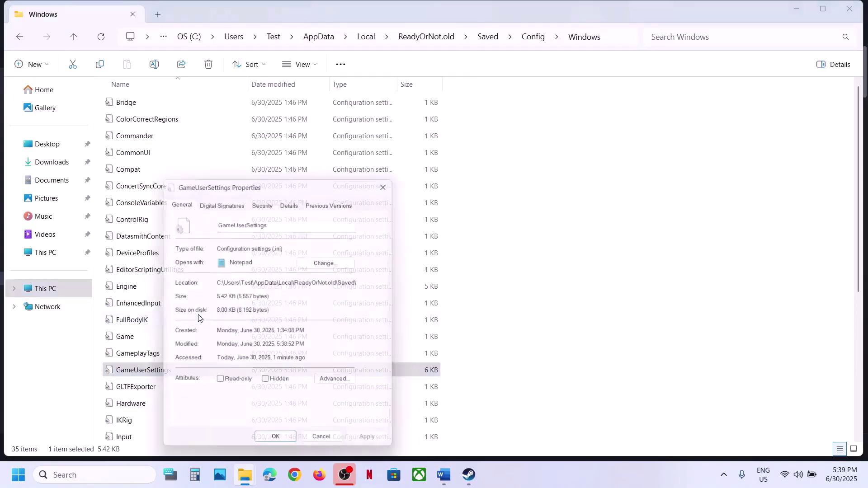
{"action": "left_click", "coordinate": [221, 387]}
{"action": "left_click", "coordinate": [374, 446]}
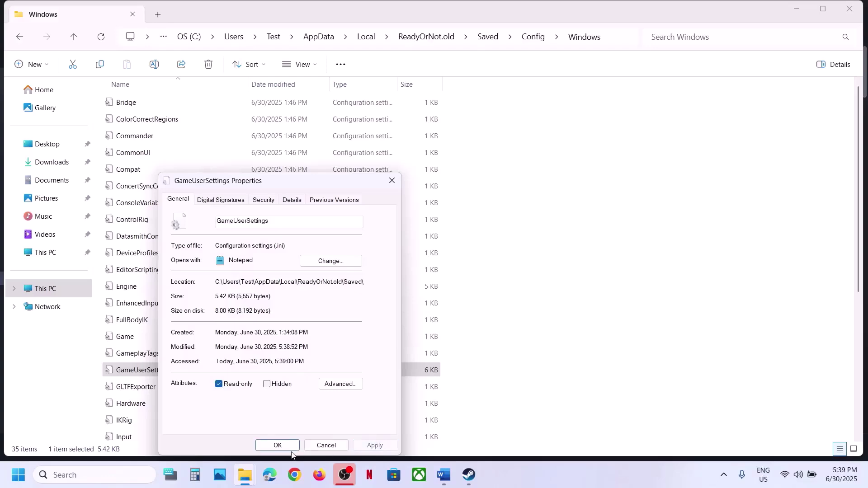
{"action": "left_click", "coordinate": [278, 446]}
Step: Read Step 7 in the Word document about running the game from the game installation folder, highlighting that instruction
{"action": "left_click", "coordinate": [468, 474]}
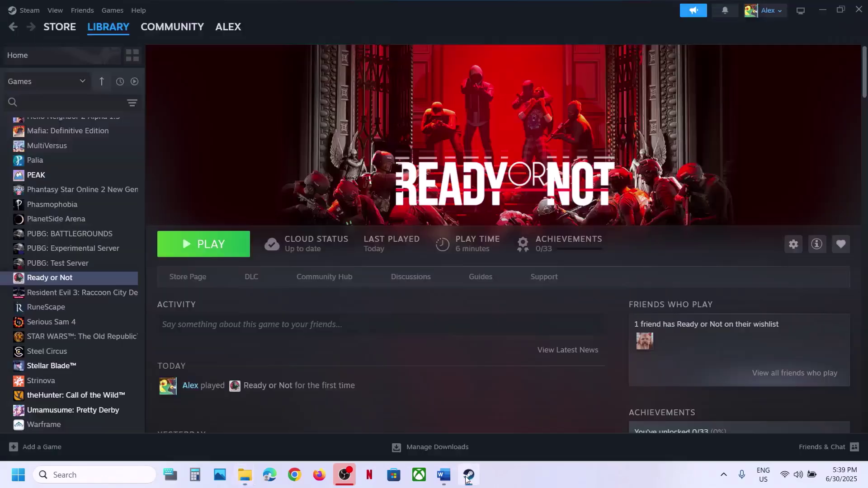
{"action": "left_click", "coordinate": [443, 474]}
{"action": "scroll", "coordinate": [294, 325], "scroll_direction": "down", "scroll_amount": 4}
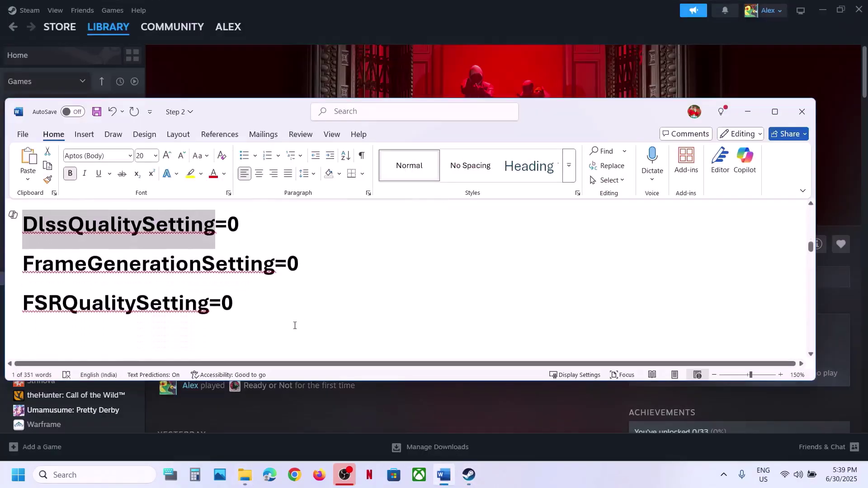
{"action": "scroll", "coordinate": [271, 316], "scroll_direction": "up", "scroll_amount": 1}
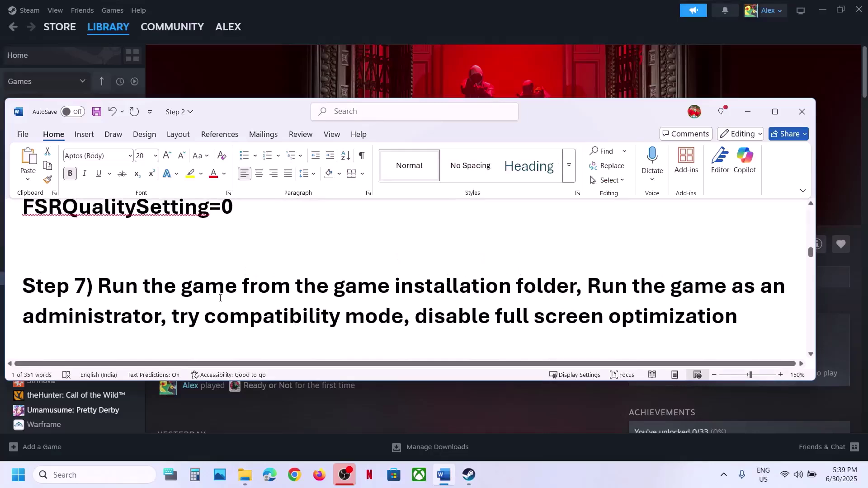
{"action": "left_click_drag", "start_coordinate": [122, 284], "coordinate": [581, 286]}
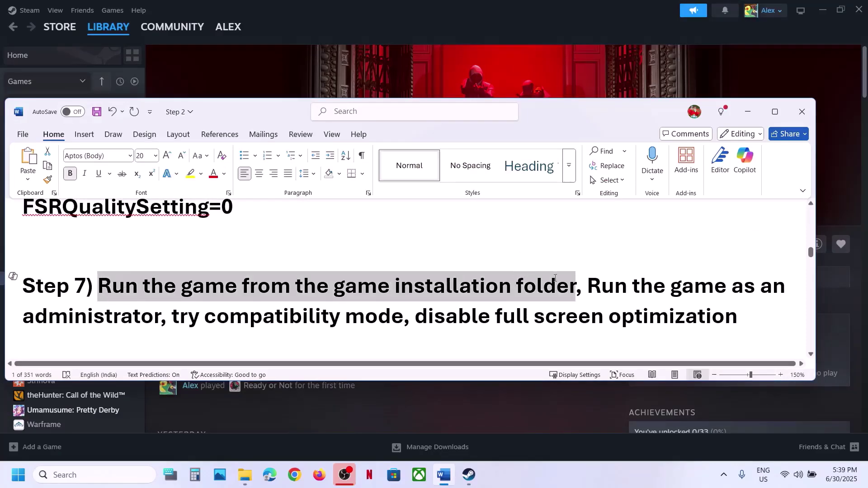
{"action": "left_click", "coordinate": [454, 68]}
Step: Browse Ready or Not's local files from Steam to ReadyOrNot\Binaries\Win64 and select ReadyOrNot-Win64-Shipping
{"action": "right_click", "coordinate": [80, 280]}
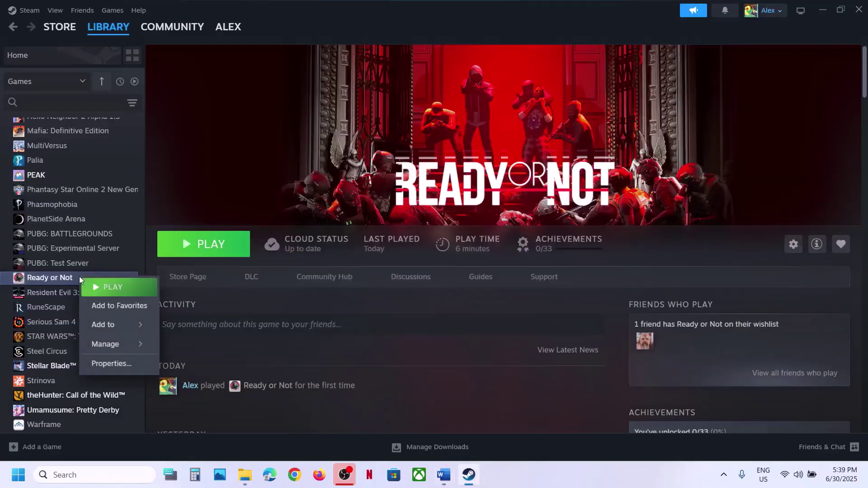
{"action": "mouse_move", "coordinate": [128, 345]}
{"action": "left_click", "coordinate": [212, 371]}
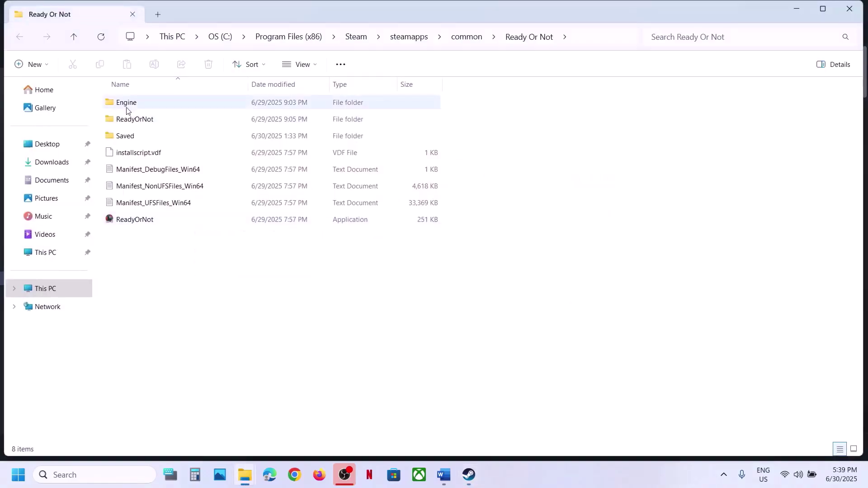
{"action": "double_click", "coordinate": [128, 119]}
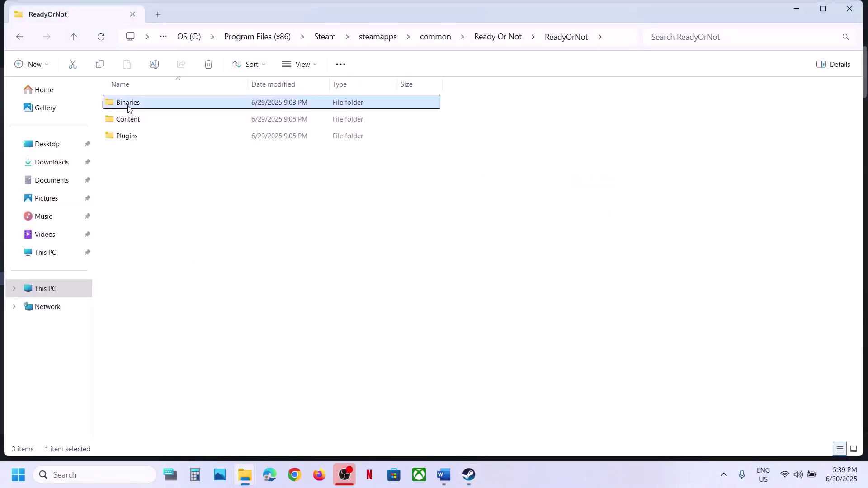
{"action": "double_click", "coordinate": [128, 108]}
{"action": "double_click", "coordinate": [128, 108]}
{"action": "left_click", "coordinate": [177, 192]}
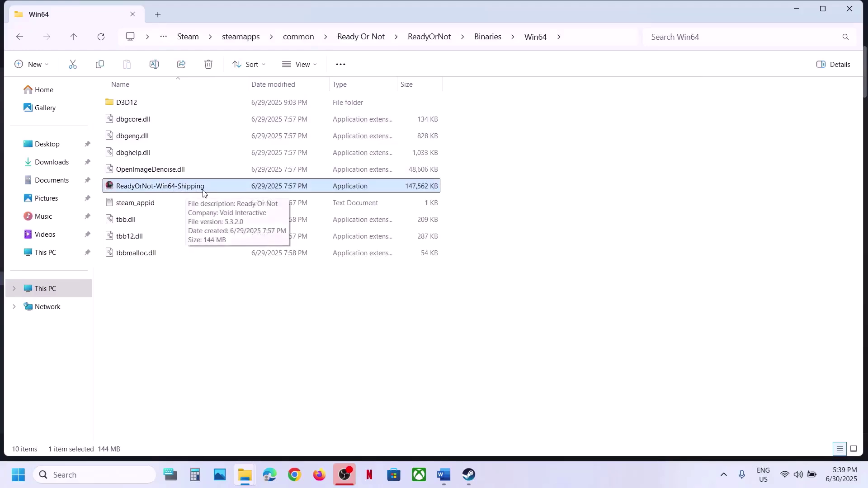
Step: Check the rest of Step 7 in Word and set ReadyOrNot-Win64-Shipping to run as an administrator
{"action": "left_click", "coordinate": [443, 472]}
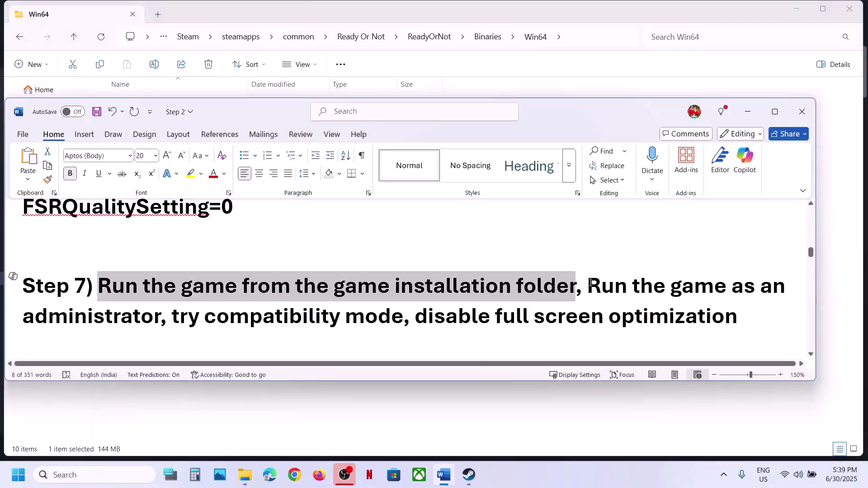
{"action": "left_click_drag", "start_coordinate": [587, 285], "coordinate": [660, 327]}
{"action": "left_click", "coordinate": [413, 394]}
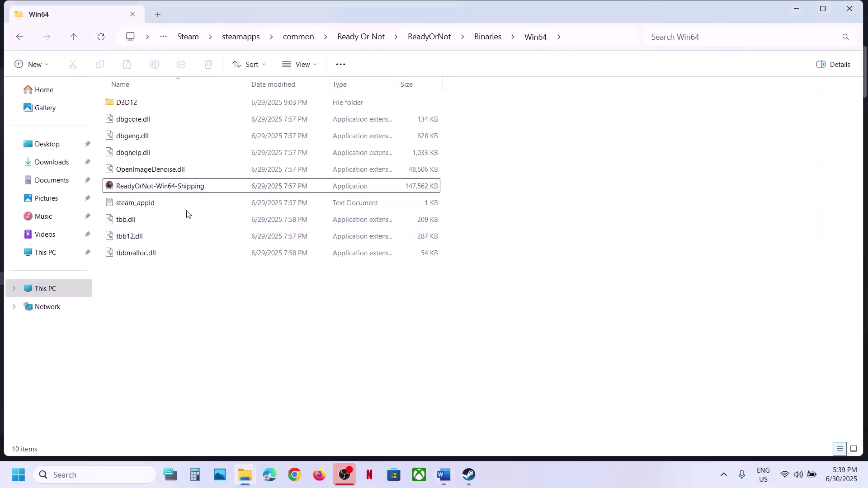
{"action": "left_click", "coordinate": [172, 190]}
{"action": "right_click", "coordinate": [172, 189]}
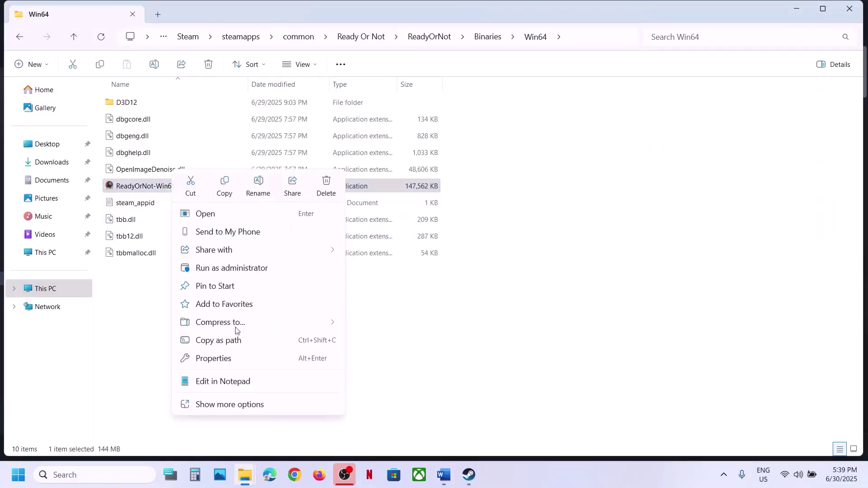
{"action": "left_click", "coordinate": [221, 359]}
{"action": "left_click", "coordinate": [284, 179]}
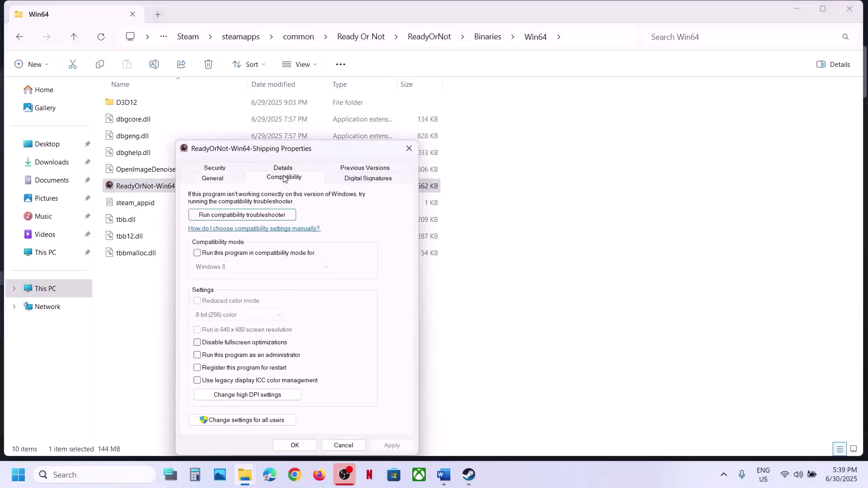
{"action": "left_click", "coordinate": [197, 356]}
{"action": "left_click", "coordinate": [391, 445]}
{"action": "left_click", "coordinate": [312, 447]}
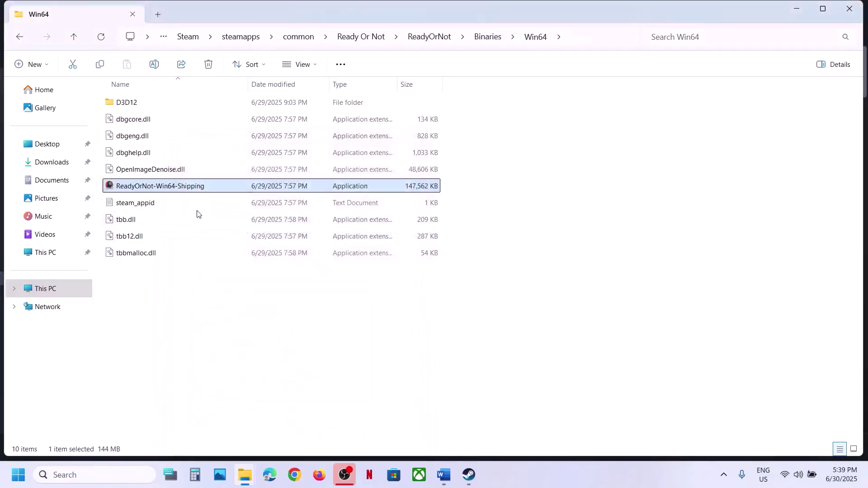
Step: Enable compatibility mode for ReadyOrNot-Win64-Shipping, applying Windows 8 first and Windows 7 second
{"action": "right_click", "coordinate": [174, 190]}
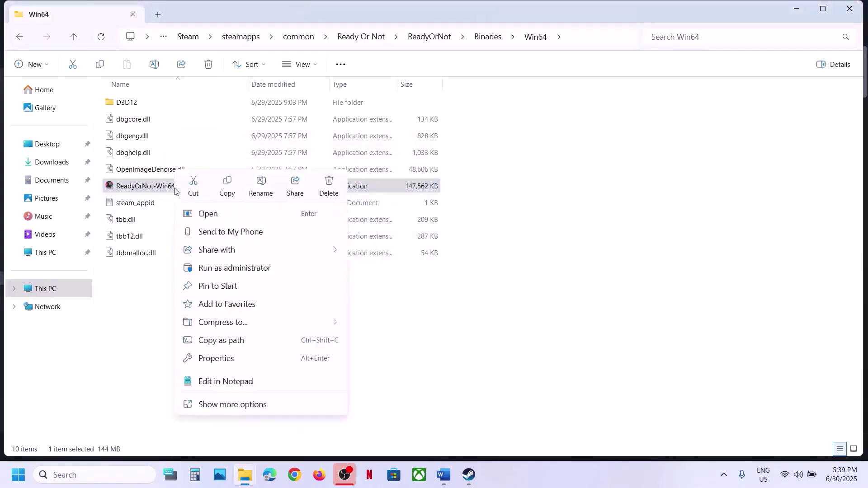
{"action": "left_click", "coordinate": [228, 358]}
{"action": "left_click", "coordinate": [267, 178]}
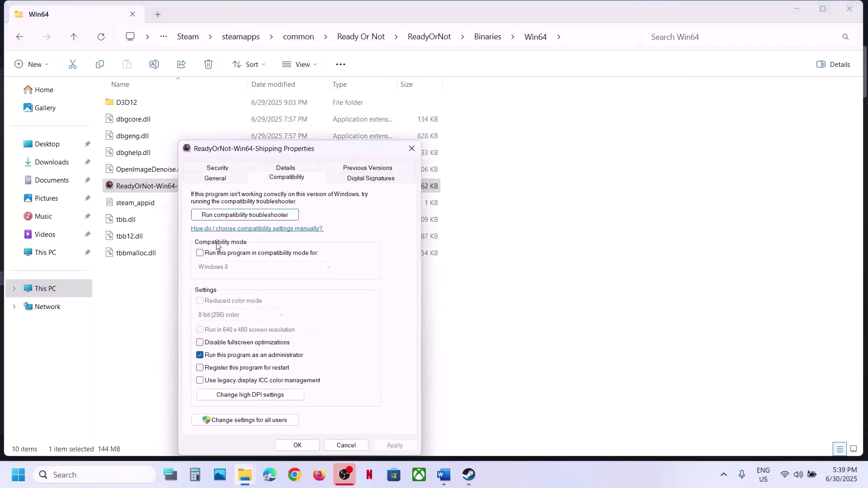
{"action": "left_click", "coordinate": [211, 255]}
{"action": "left_click", "coordinate": [395, 445]}
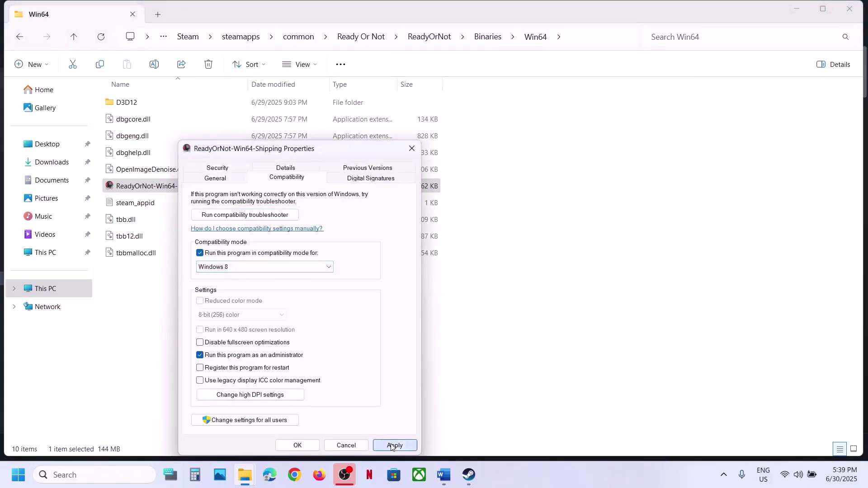
{"action": "left_click", "coordinate": [241, 267]}
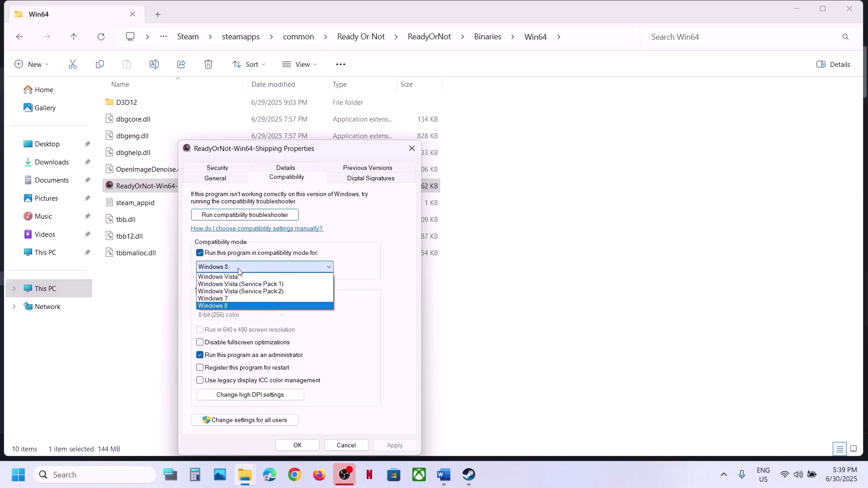
{"action": "left_click", "coordinate": [231, 299]}
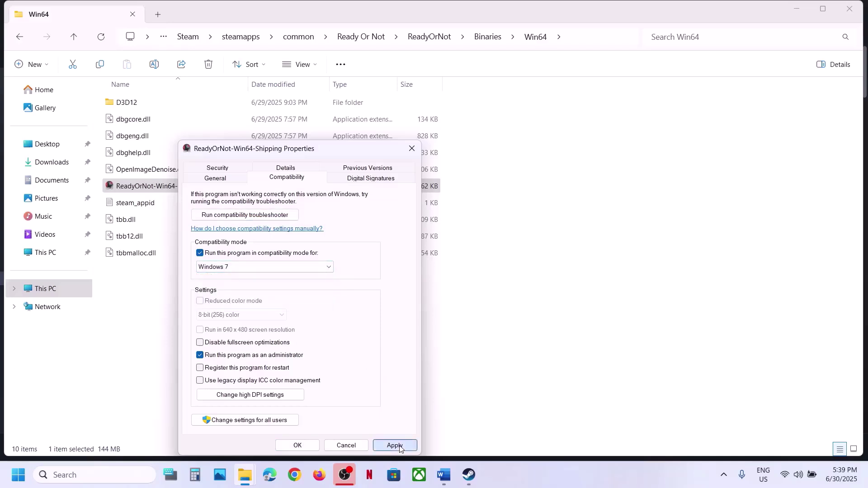
{"action": "left_click", "coordinate": [396, 446]}
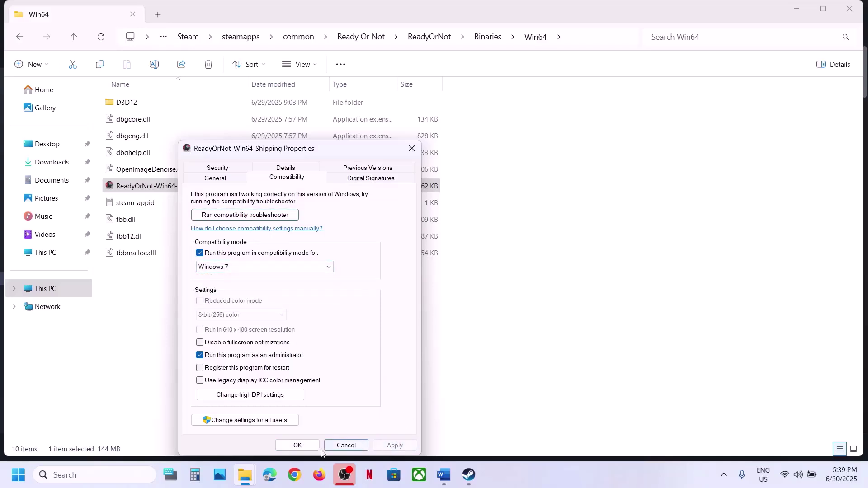
Step: Disable fullscreen optimizations for ReadyOrNot-Win64-Shipping, apply the change and close its properties
{"action": "left_click", "coordinate": [222, 348]}
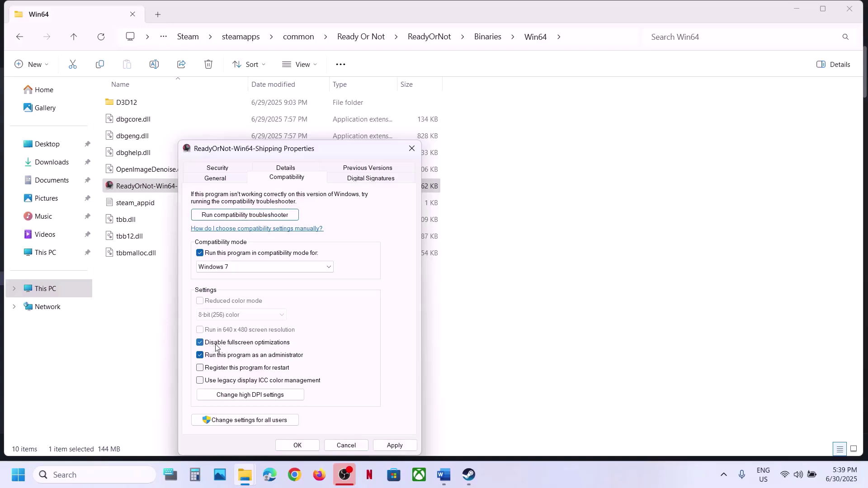
{"action": "left_click", "coordinate": [394, 445]}
{"action": "left_click", "coordinate": [298, 445]}
Step: Turn off compatibility mode, Disable fullscreen optimizations and Run this program as an administrator for ReadyOrNot-Win64-Shipping
{"action": "right_click", "coordinate": [164, 189]}
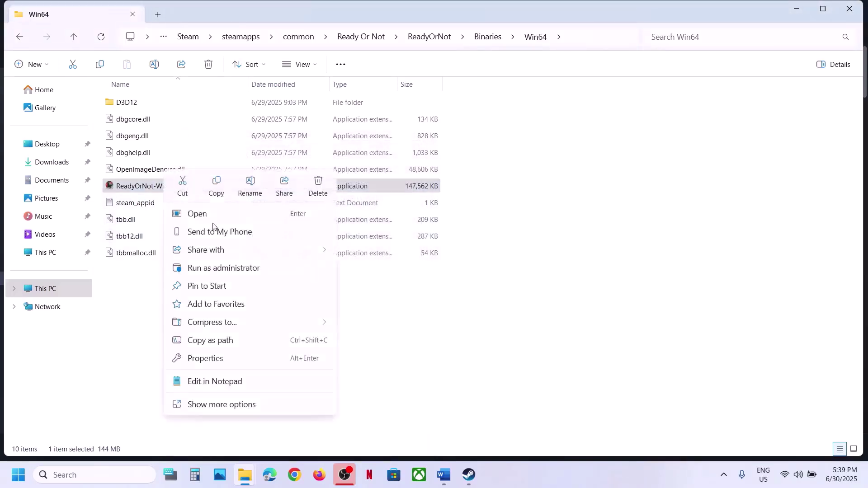
{"action": "left_click", "coordinate": [225, 360]}
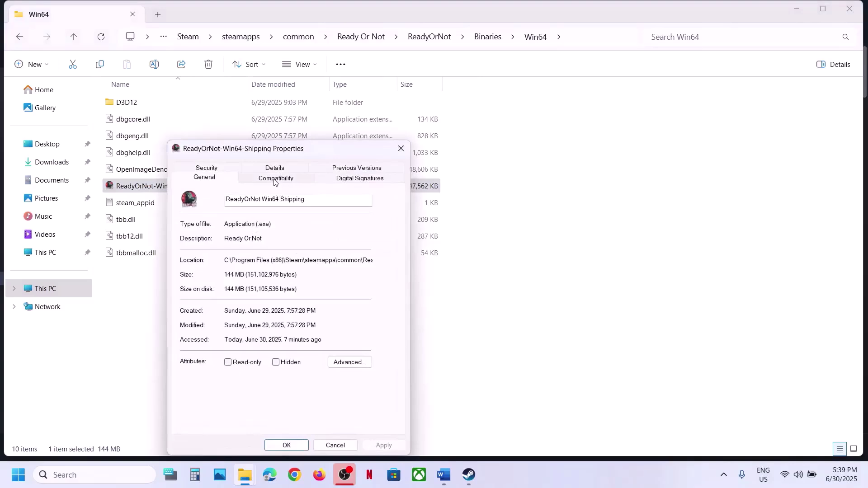
{"action": "left_click", "coordinate": [274, 179]}
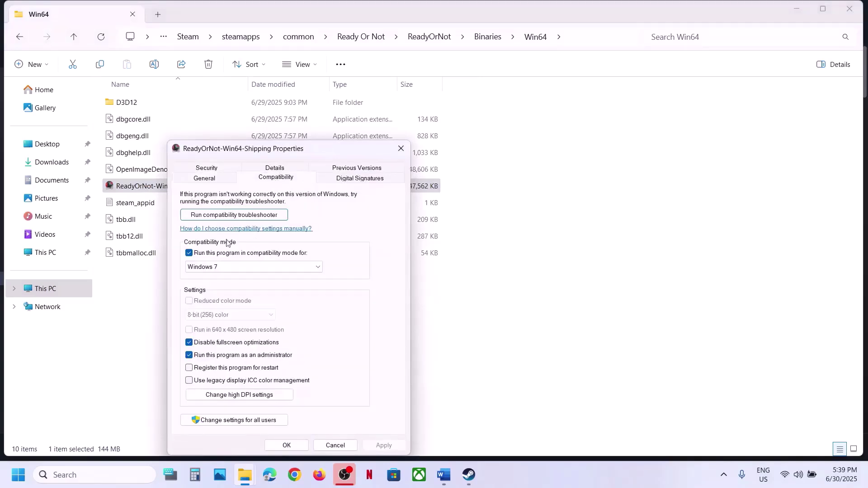
{"action": "left_click", "coordinate": [188, 342]}
{"action": "left_click", "coordinate": [189, 355]}
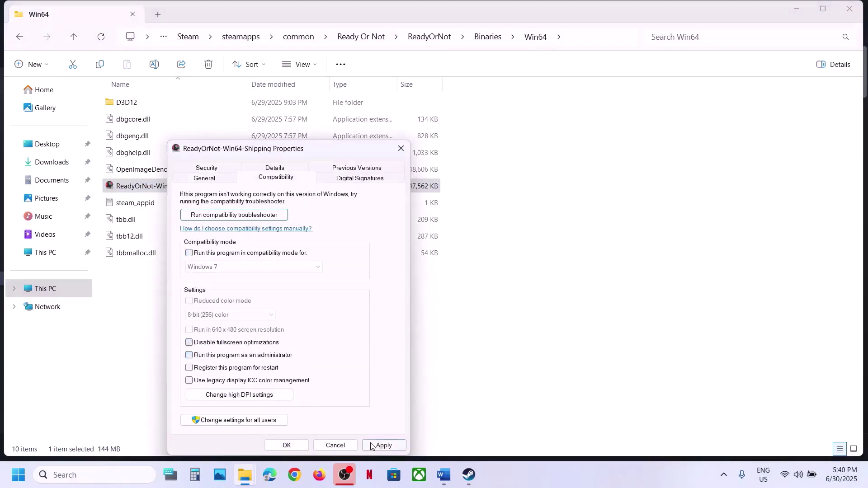
{"action": "left_click", "coordinate": [383, 445]}
{"action": "left_click", "coordinate": [286, 446]}
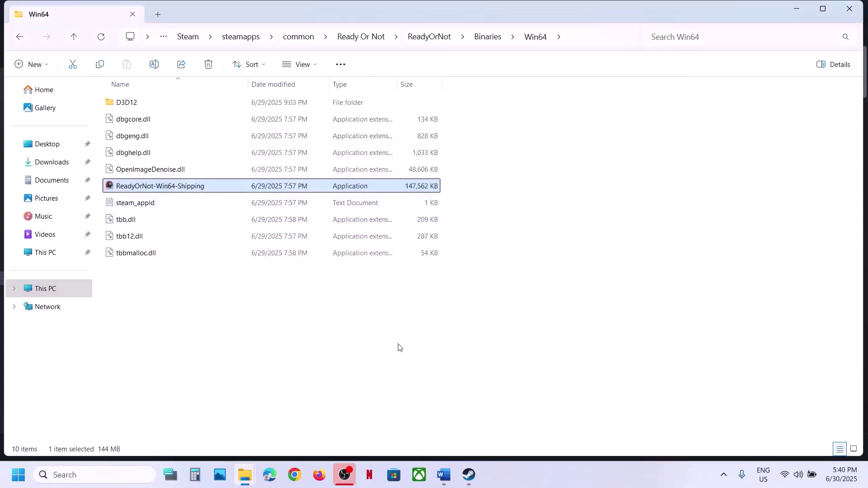
Step: Read Step 8 in the Word document about allowing the game exe in the antivirus, controlled folder access and firewall
{"action": "left_click", "coordinate": [468, 474]}
{"action": "left_click", "coordinate": [443, 474]}
{"action": "scroll", "coordinate": [272, 299], "scroll_direction": "down", "scroll_amount": 4}
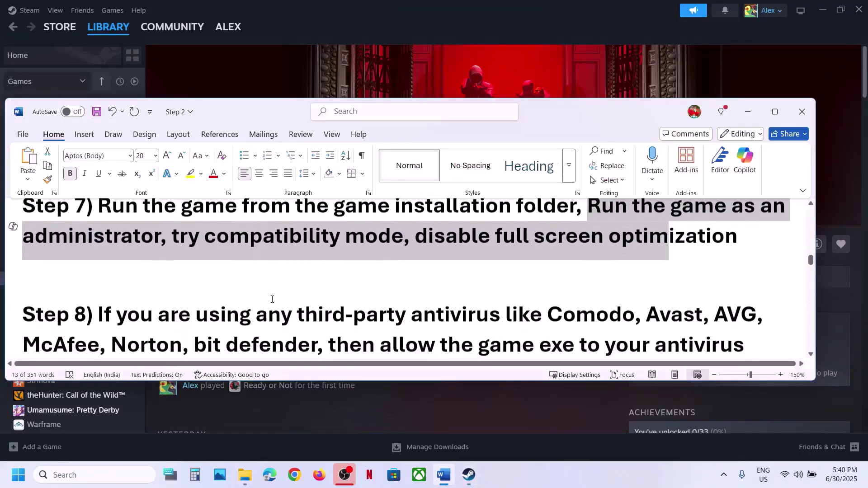
{"action": "left_click", "coordinate": [771, 116]}
{"action": "scroll", "coordinate": [465, 277], "scroll_direction": "up", "scroll_amount": 2}
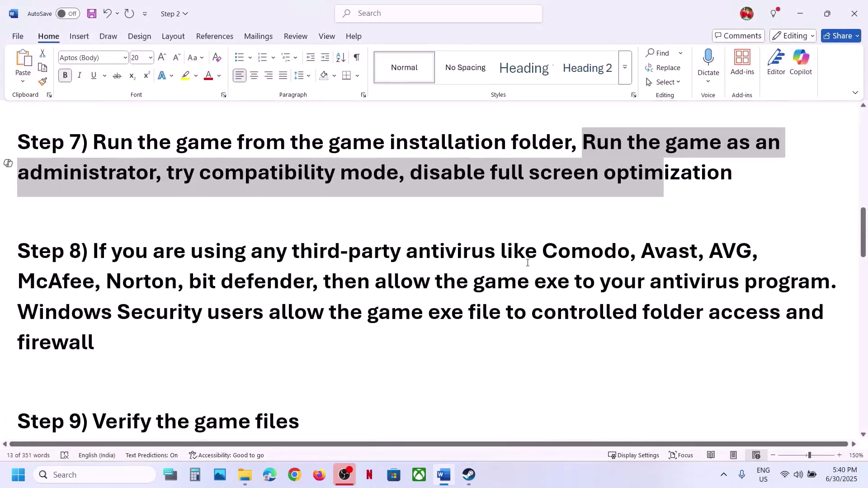
{"action": "left_click_drag", "start_coordinate": [272, 292], "coordinate": [784, 278]}
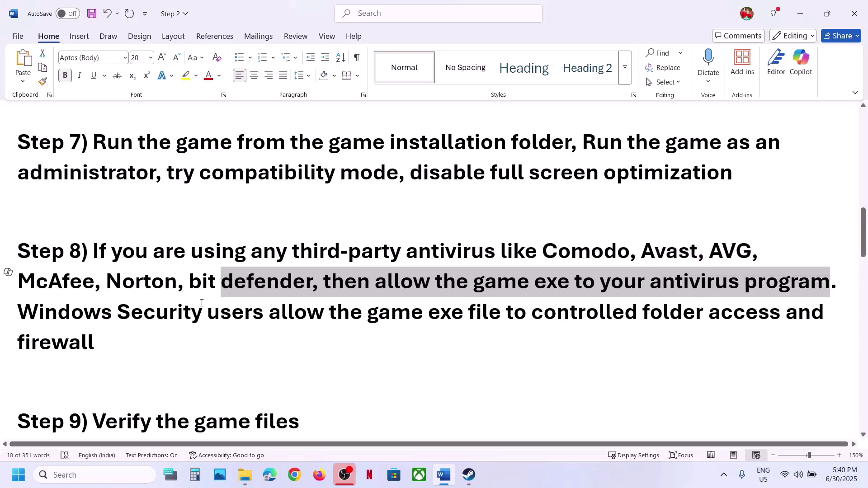
{"action": "left_click_drag", "start_coordinate": [31, 317], "coordinate": [501, 334]}
Step: Open the allowed apps page for Controlled folder access in Windows Security and approve the administrator permission request
{"action": "key", "text": "super+i"}
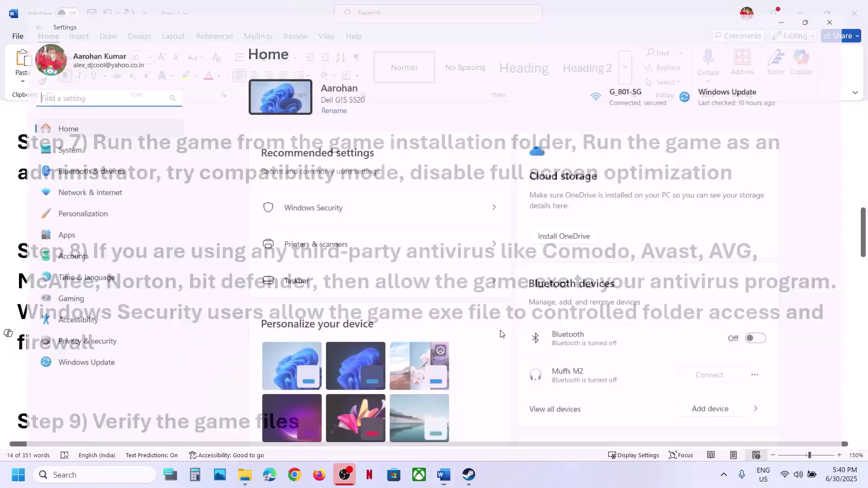
{"action": "left_click", "coordinate": [57, 346]}
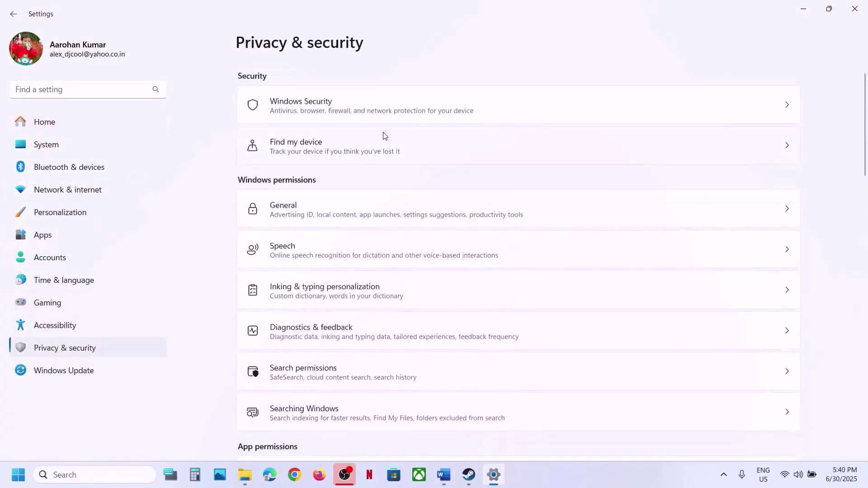
{"action": "left_click", "coordinate": [329, 102]}
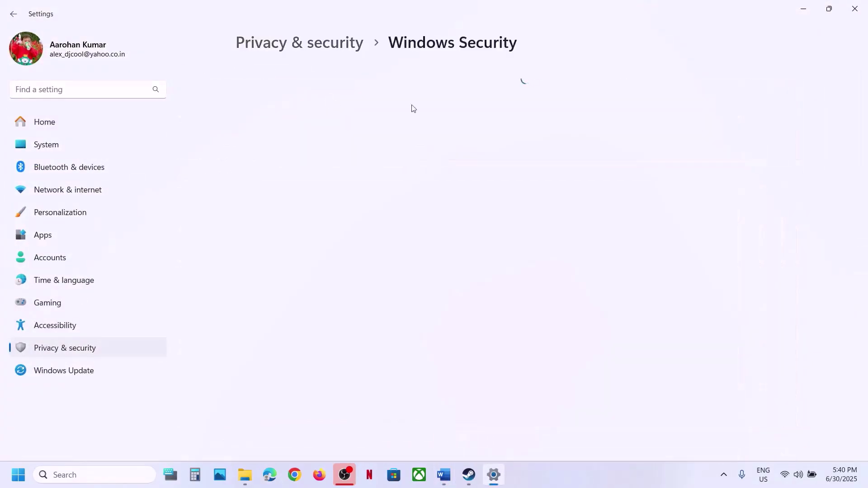
{"action": "left_click", "coordinate": [309, 170]}
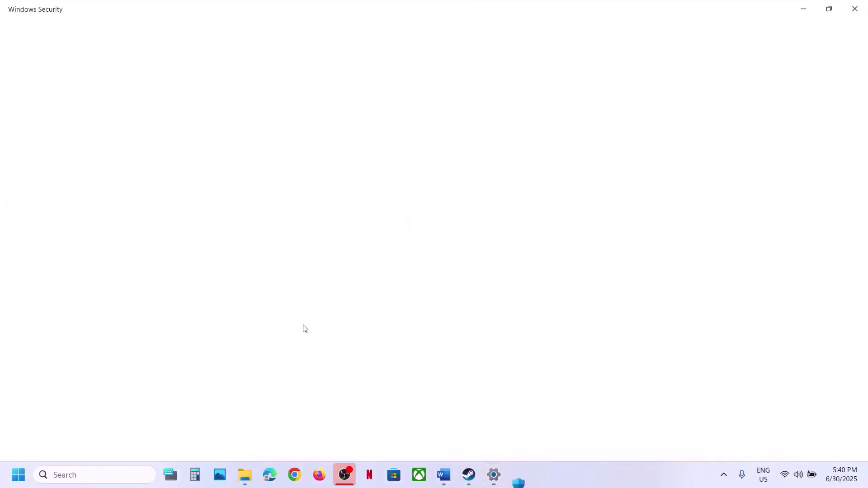
{"action": "scroll", "coordinate": [302, 329], "scroll_direction": "down", "scroll_amount": 3}
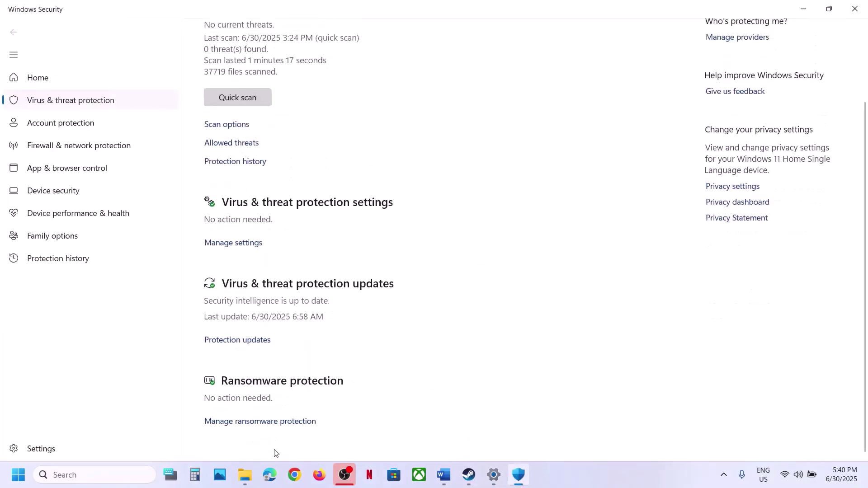
{"action": "left_click", "coordinate": [250, 421]}
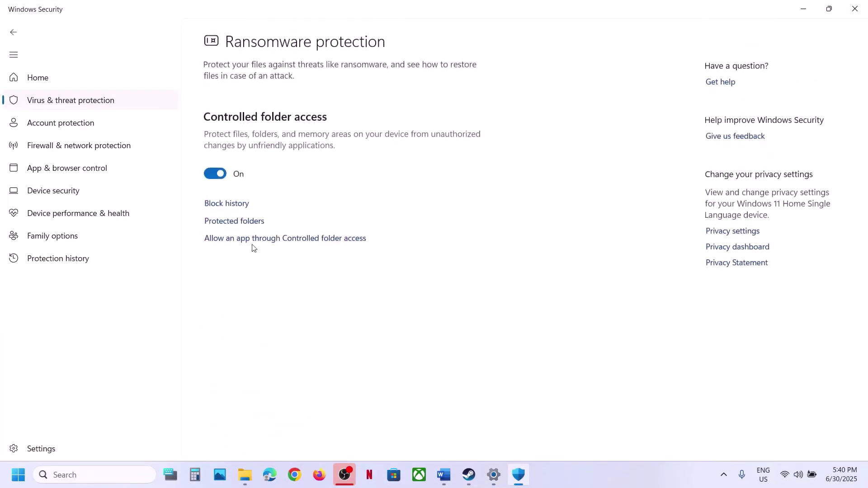
{"action": "left_click", "coordinate": [265, 241]}
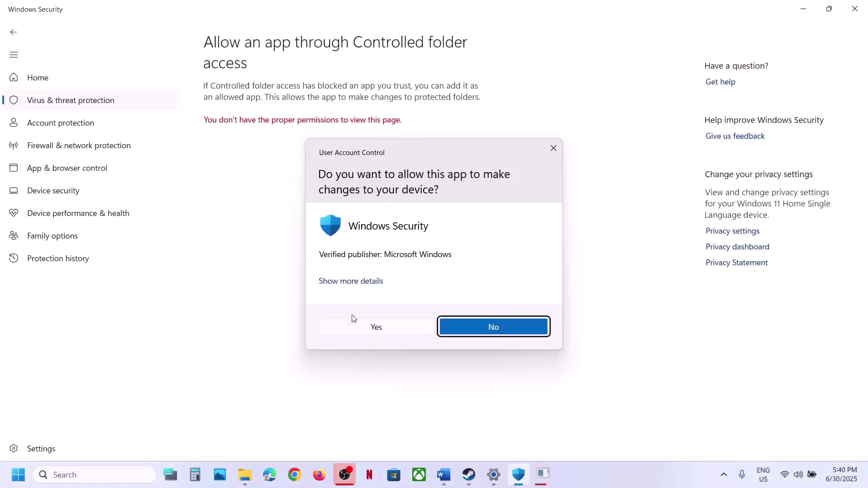
{"action": "left_click", "coordinate": [344, 328]}
Step: Allow the ReadyOrNot application from the steamapps\common\Ready Or Not folder through Controlled folder access
{"action": "left_click", "coordinate": [264, 129]}
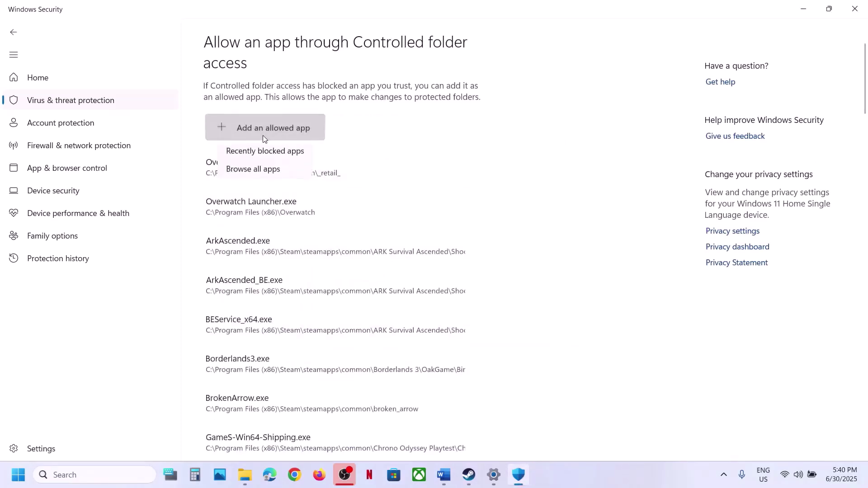
{"action": "left_click", "coordinate": [269, 173]}
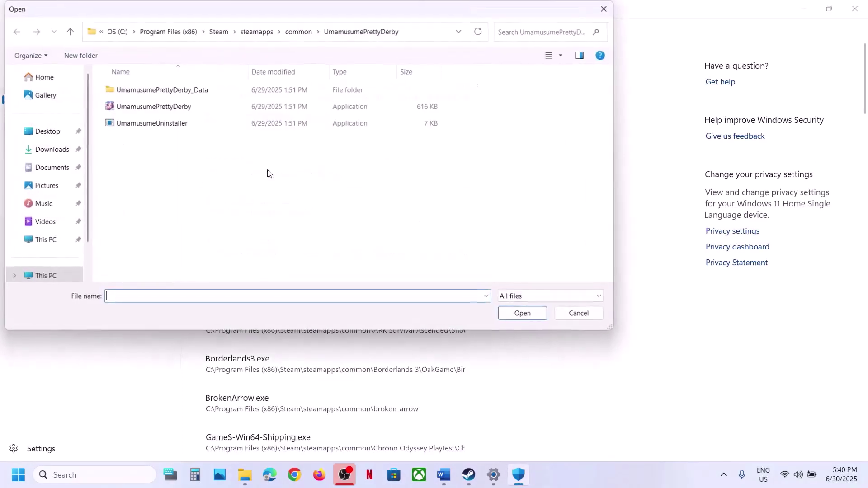
{"action": "left_click", "coordinate": [299, 31]}
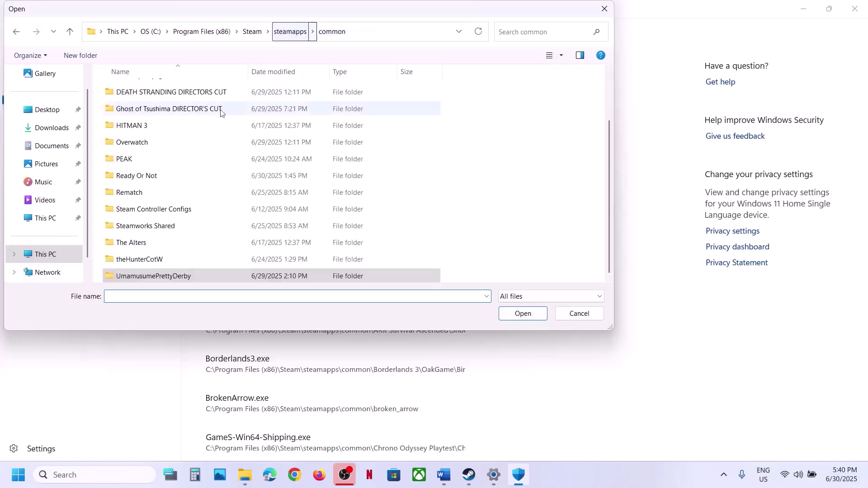
{"action": "double_click", "coordinate": [156, 185]}
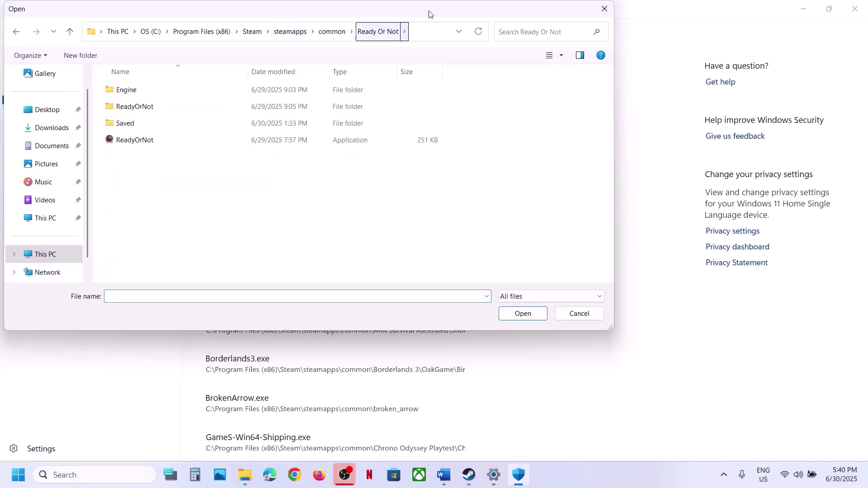
{"action": "left_click", "coordinate": [421, 32]}
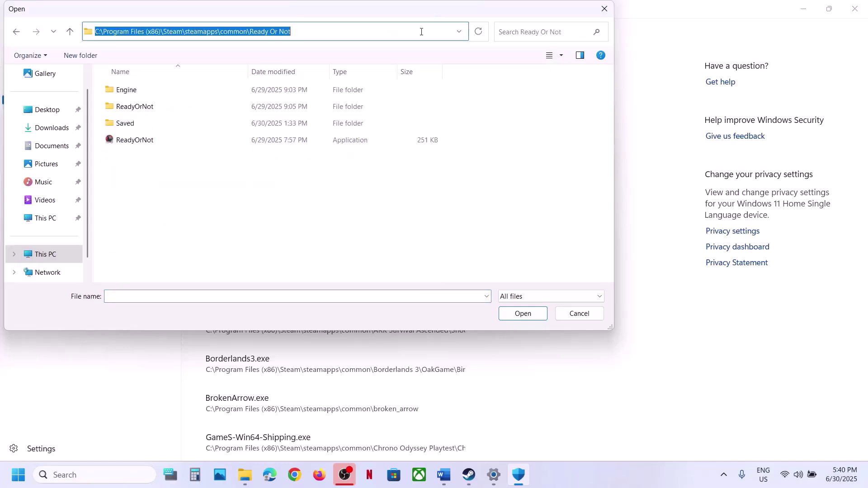
{"action": "left_click", "coordinate": [148, 141]}
{"action": "left_click", "coordinate": [521, 313]}
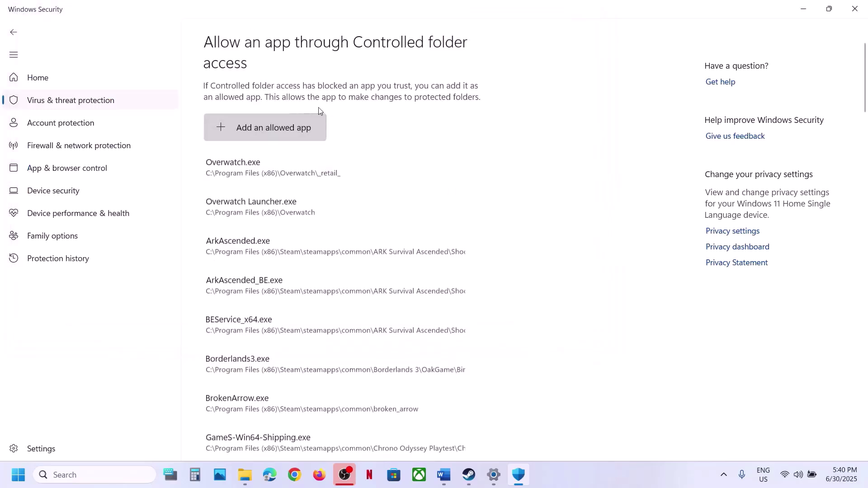
Step: Allow ReadyOrNot-Win64-Shipping from the ReadyOrNot\Binaries\Win64 folder through Controlled folder access
{"action": "left_click", "coordinate": [269, 137]}
{"action": "left_click", "coordinate": [261, 171]}
{"action": "double_click", "coordinate": [138, 107]}
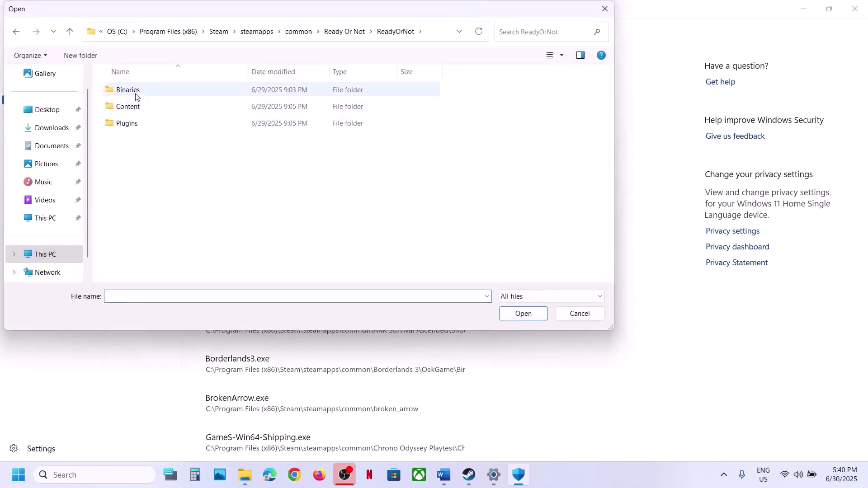
{"action": "double_click", "coordinate": [136, 96]}
{"action": "double_click", "coordinate": [135, 95]}
{"action": "left_click", "coordinate": [159, 107]}
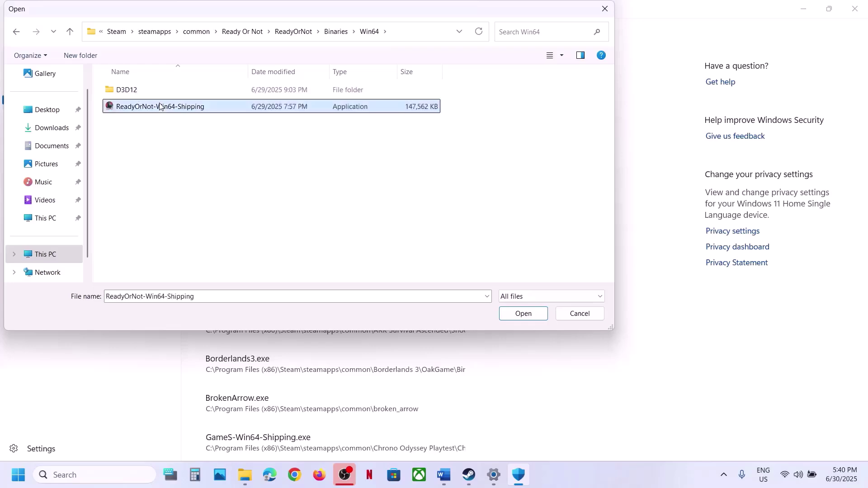
{"action": "left_click", "coordinate": [511, 315]}
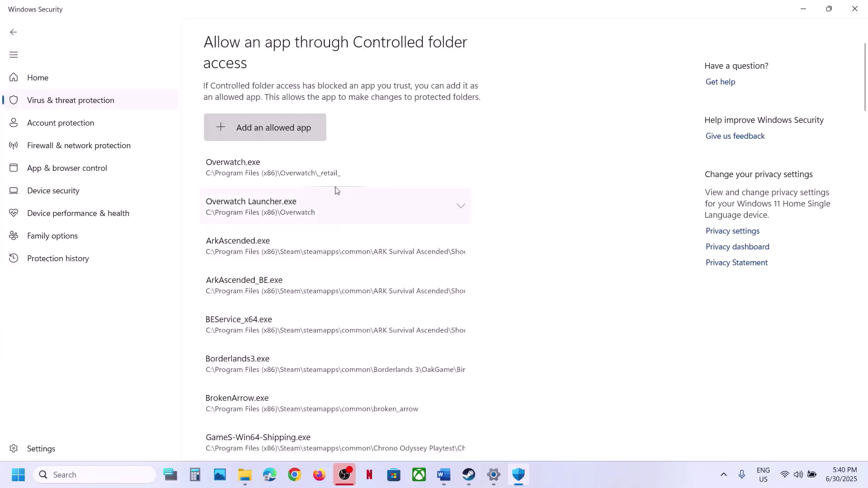
Step: Switch to the Word document and read Step 9 about verifying the game files
{"action": "left_click", "coordinate": [518, 475]}
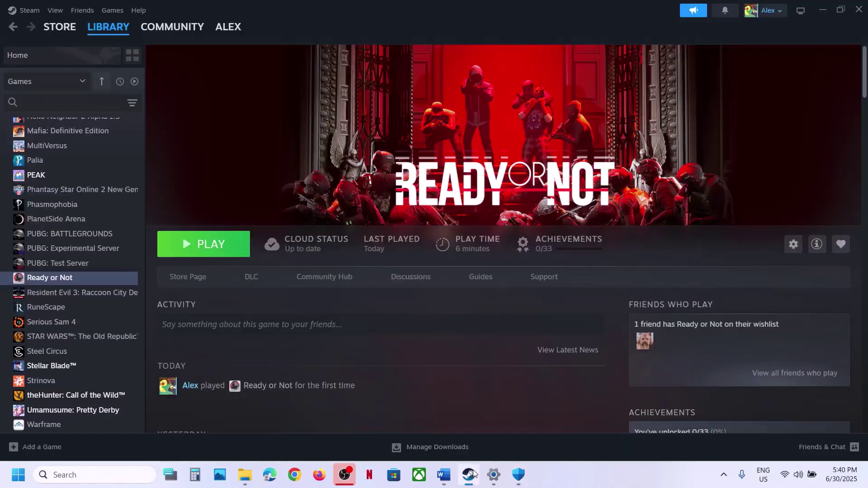
{"action": "left_click", "coordinate": [443, 475]}
{"action": "scroll", "coordinate": [147, 356], "scroll_direction": "down", "scroll_amount": 3}
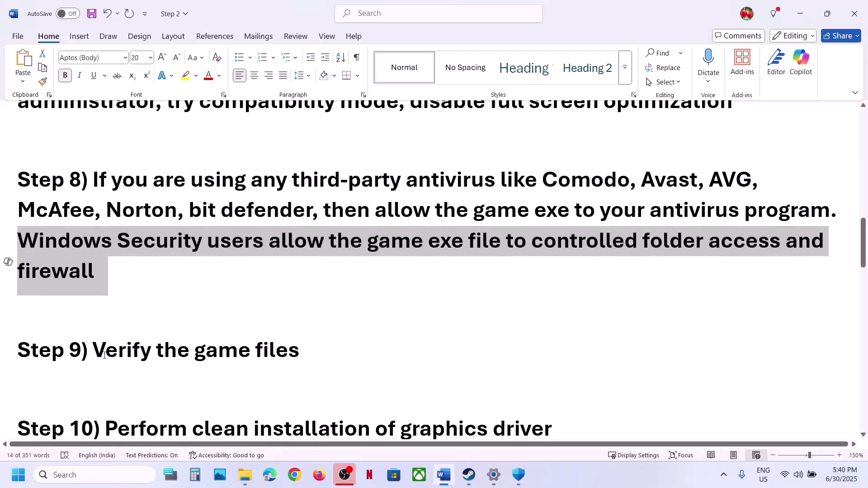
{"action": "left_click_drag", "start_coordinate": [104, 356], "coordinate": [318, 350]}
Step: Switch to Steam, view the verification option among Ready or Not's installed files properties, and close the properties
{"action": "left_click", "coordinate": [461, 475]}
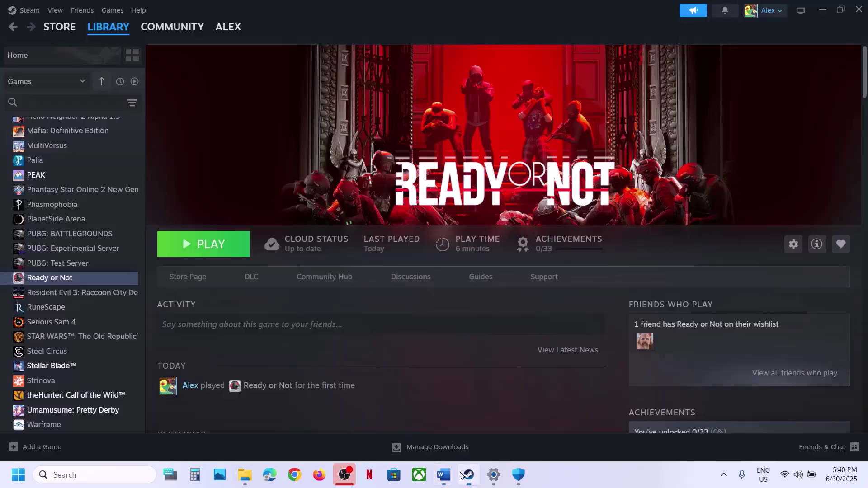
{"action": "right_click", "coordinate": [67, 277]}
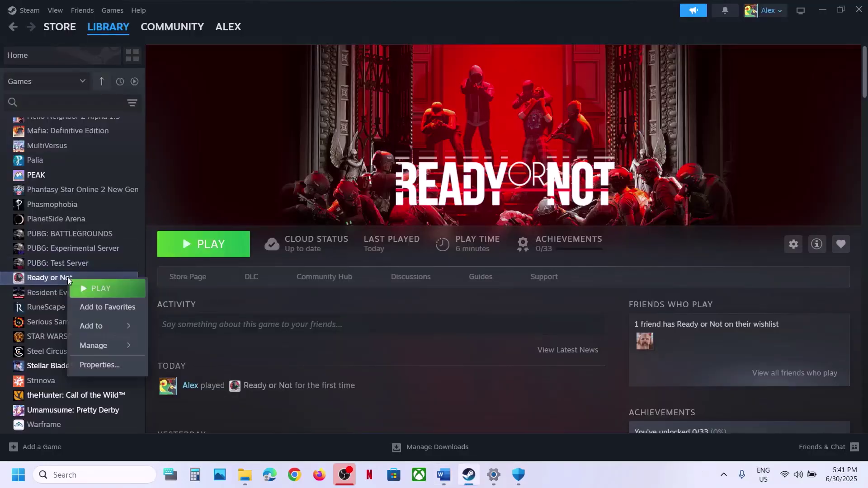
{"action": "left_click", "coordinate": [110, 366]}
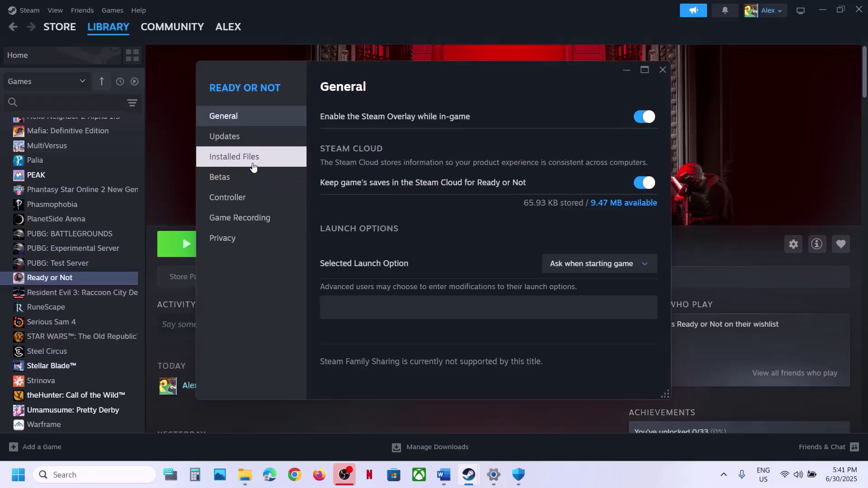
{"action": "left_click", "coordinate": [253, 167]}
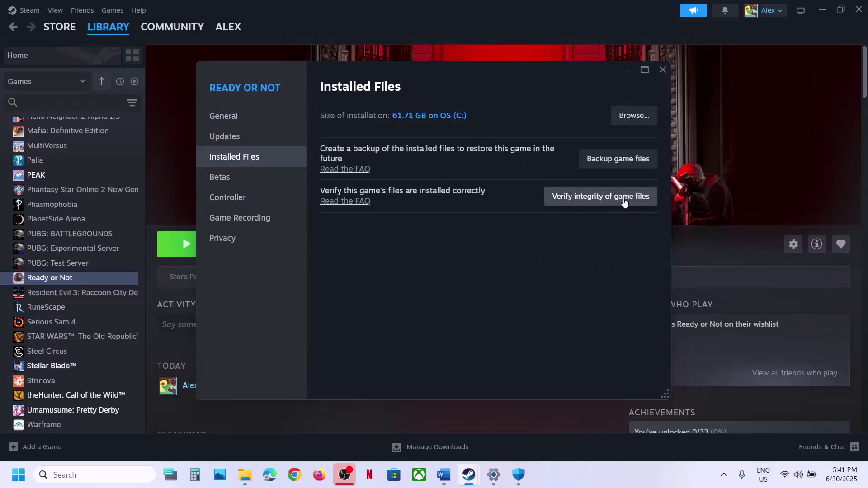
{"action": "left_click", "coordinate": [663, 70]}
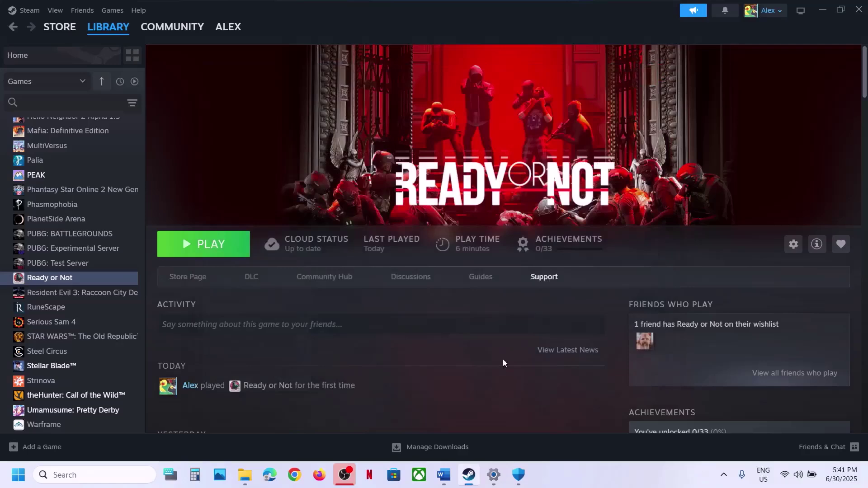
Step: Return to the Word document and read Step 10 about a clean graphics driver installation and its NVIDIA and AMD links
{"action": "left_click", "coordinate": [443, 474]}
{"action": "scroll", "coordinate": [305, 291], "scroll_direction": "down", "scroll_amount": 3}
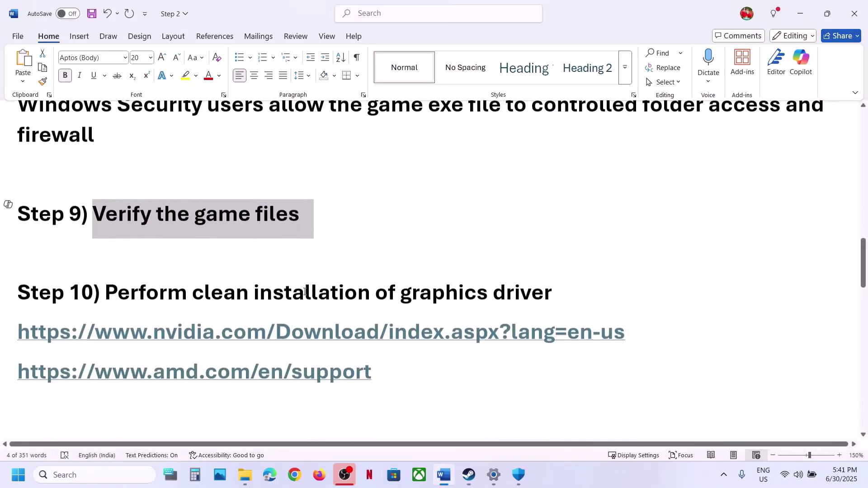
{"action": "left_click_drag", "start_coordinate": [122, 283], "coordinate": [492, 295]}
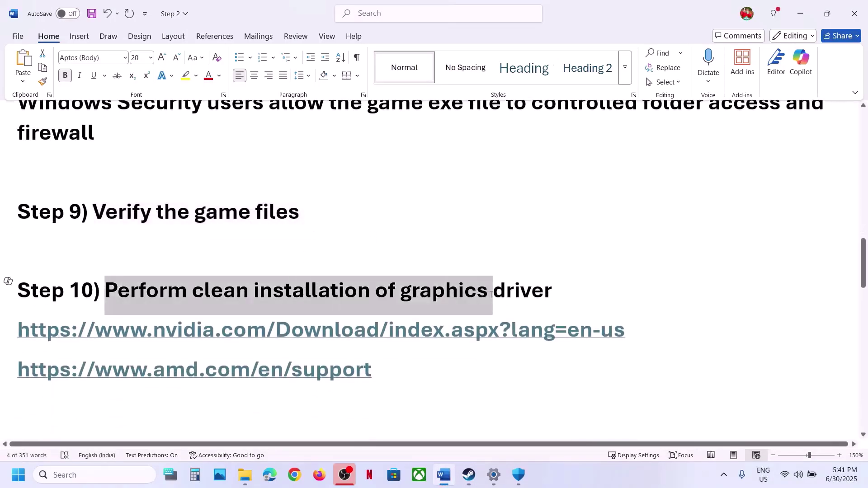
{"action": "left_click_drag", "start_coordinate": [117, 329], "coordinate": [443, 337]}
{"action": "left_click_drag", "start_coordinate": [121, 374], "coordinate": [316, 373]}
{"action": "left_click_drag", "start_coordinate": [178, 337], "coordinate": [408, 336]}
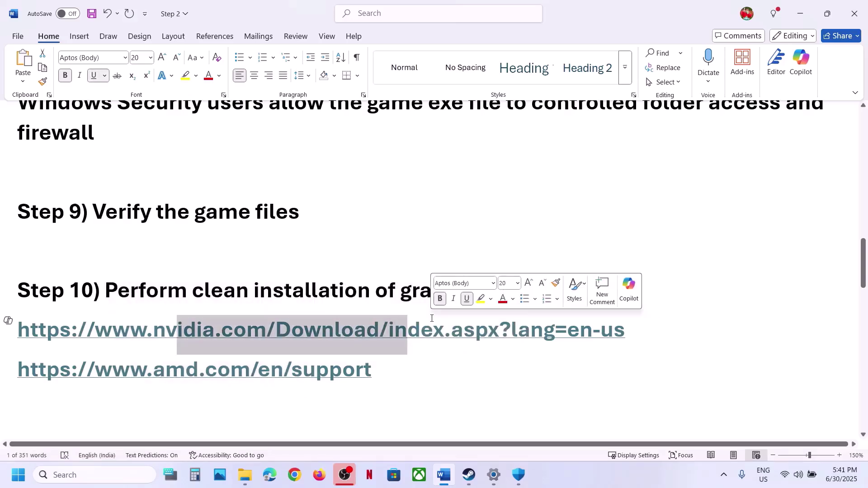
Step: Search NVIDIA's driver page in Chrome for GeForce RTX 3050 Laptop GPU drivers, with Windows 11 and English (US) selected
{"action": "left_click", "coordinate": [608, 462]}
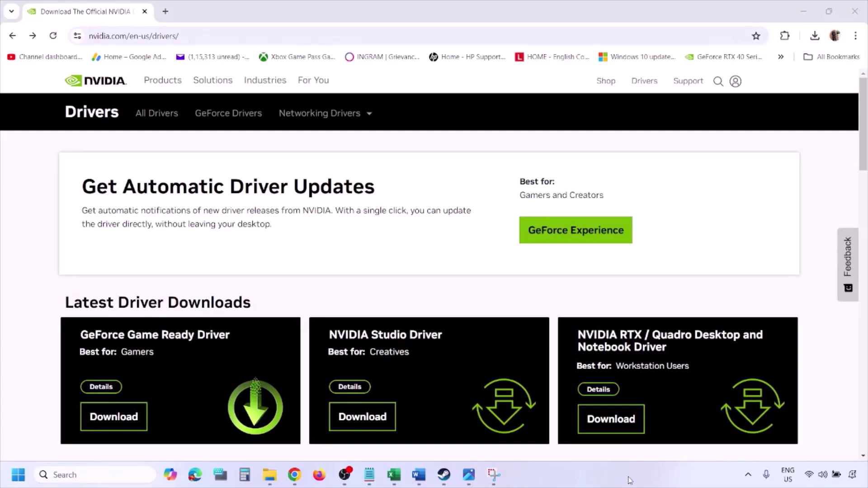
{"action": "scroll", "coordinate": [203, 276], "scroll_direction": "down", "scroll_amount": 9}
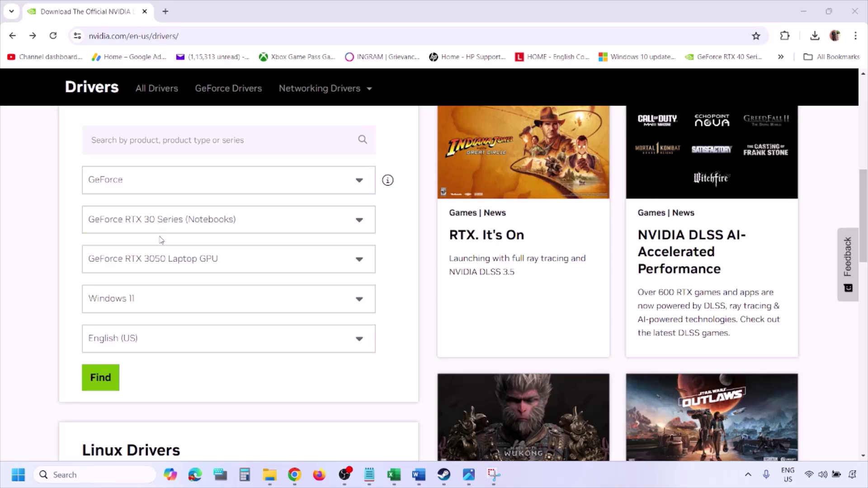
{"action": "left_click", "coordinate": [143, 302]}
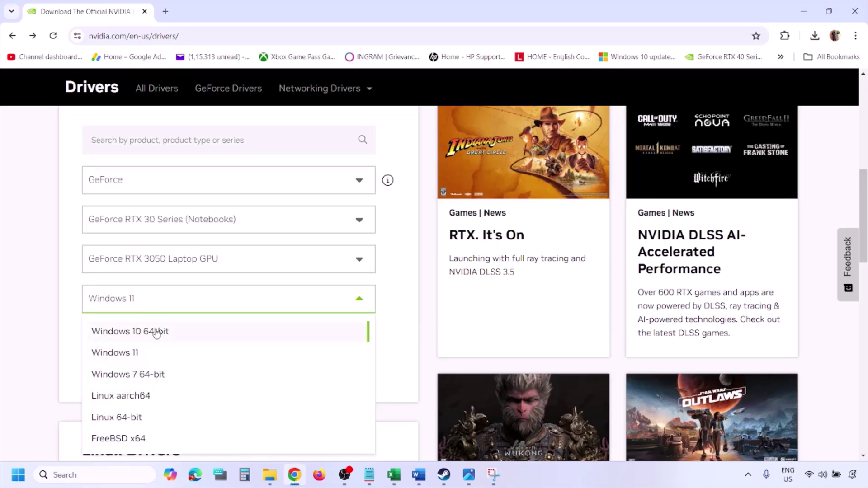
{"action": "left_click", "coordinate": [126, 357]}
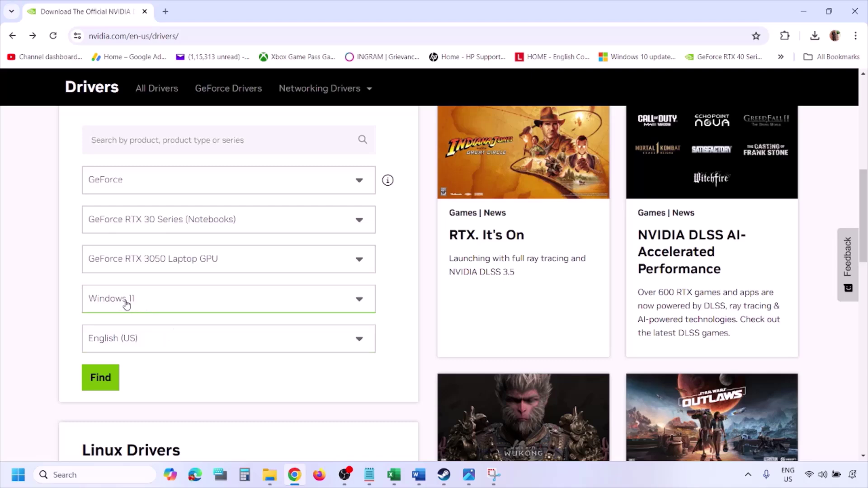
{"action": "left_click", "coordinate": [103, 379]}
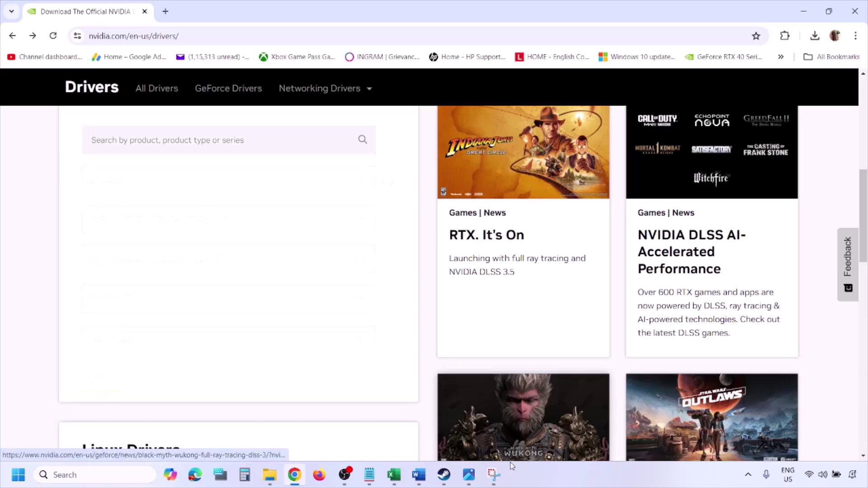
Step: Switch to Photos and view the images 1.png to 5.png showing the NVIDIA driver download and the custom clean installation options
{"action": "left_click", "coordinate": [469, 477]}
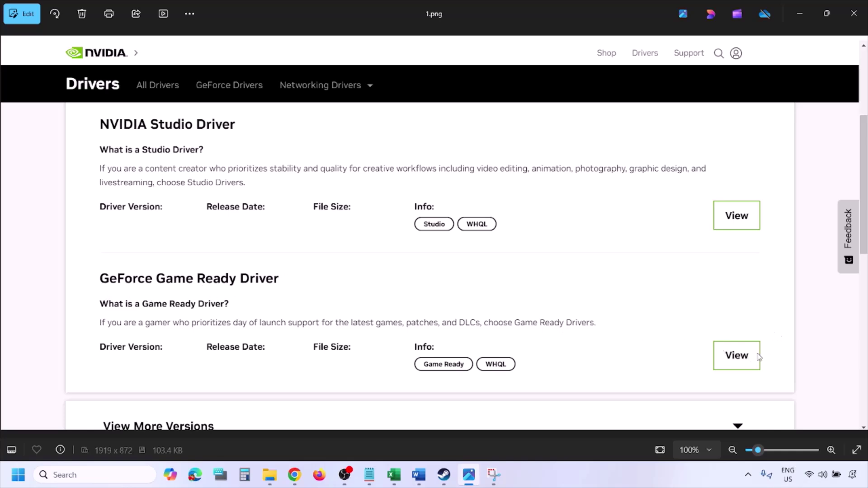
{"action": "key", "text": "Right"}
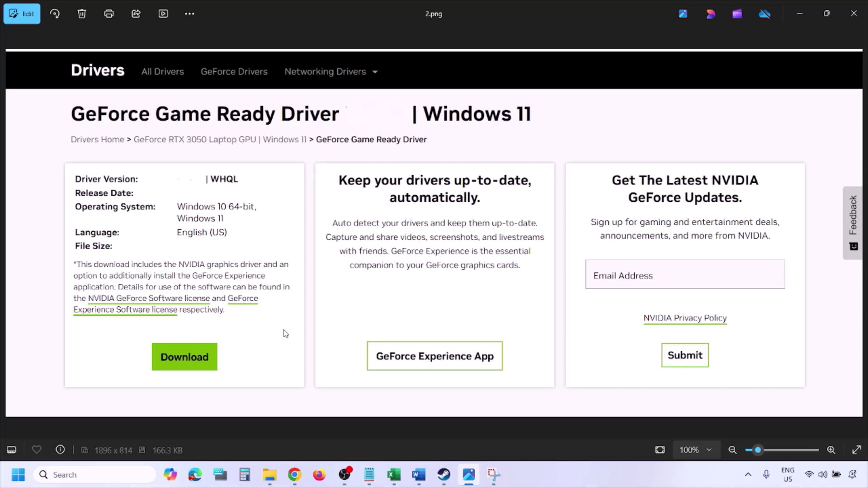
{"action": "key", "text": "Right"}
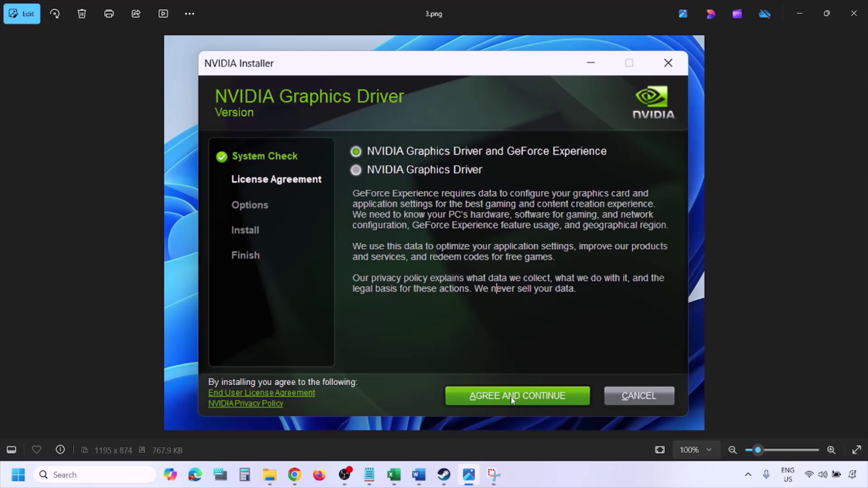
{"action": "key", "text": "Right"}
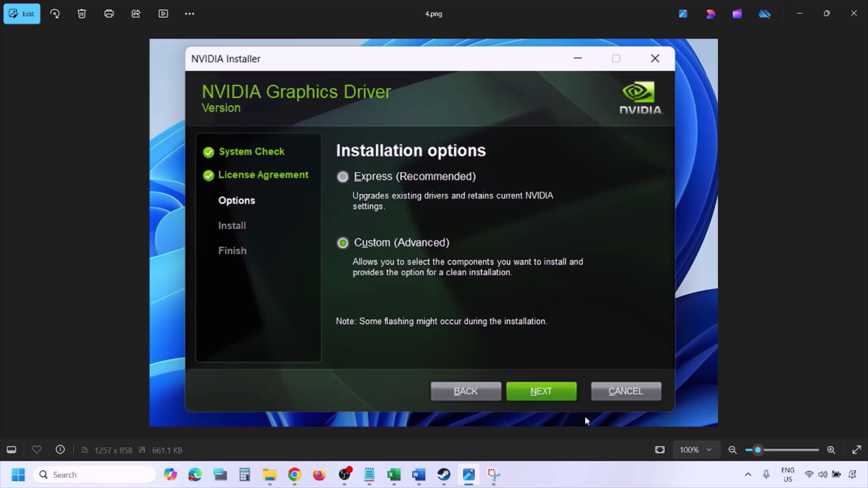
{"action": "key", "text": "Right"}
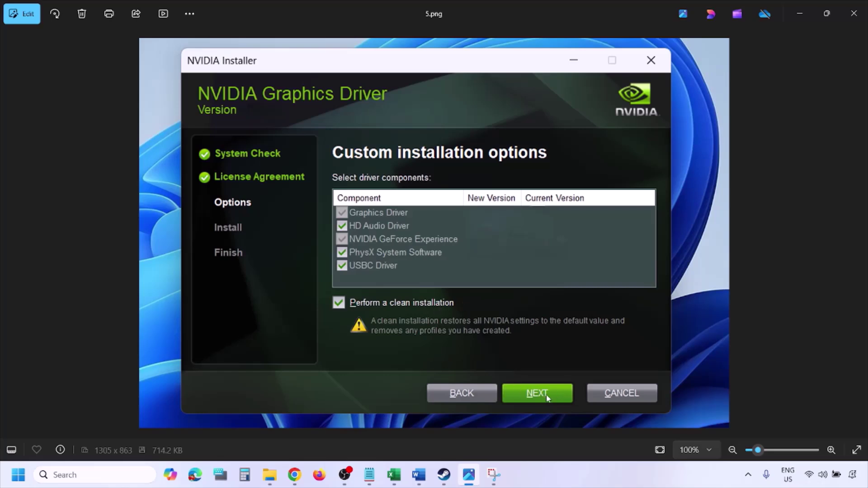
Step: View the Restart choice among the Windows power options and dismiss it without restarting
{"action": "left_click", "coordinate": [18, 475]}
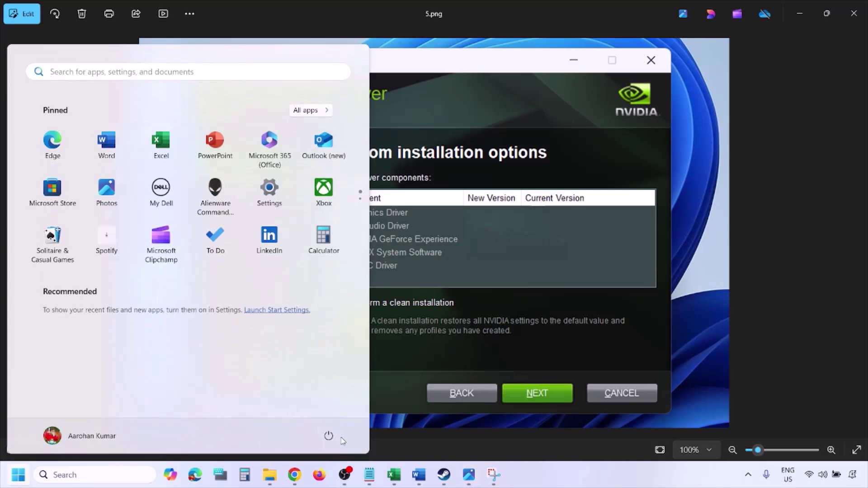
{"action": "left_click", "coordinate": [328, 436]}
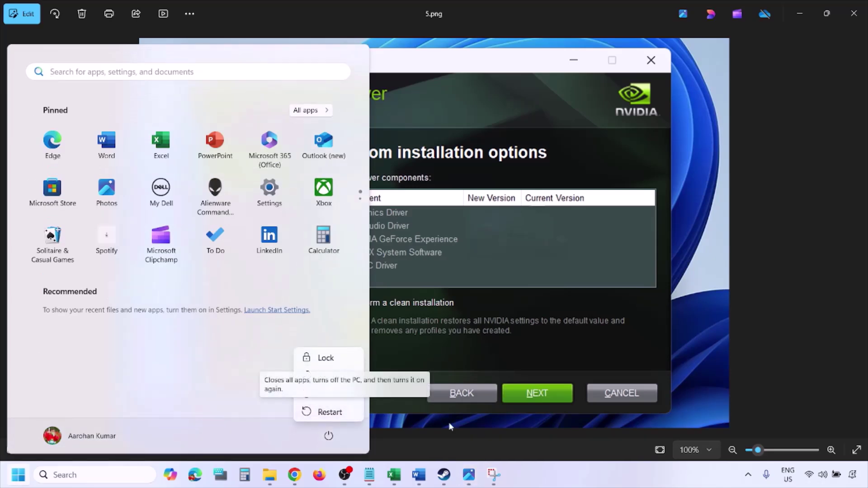
{"action": "key", "text": "Escape"}
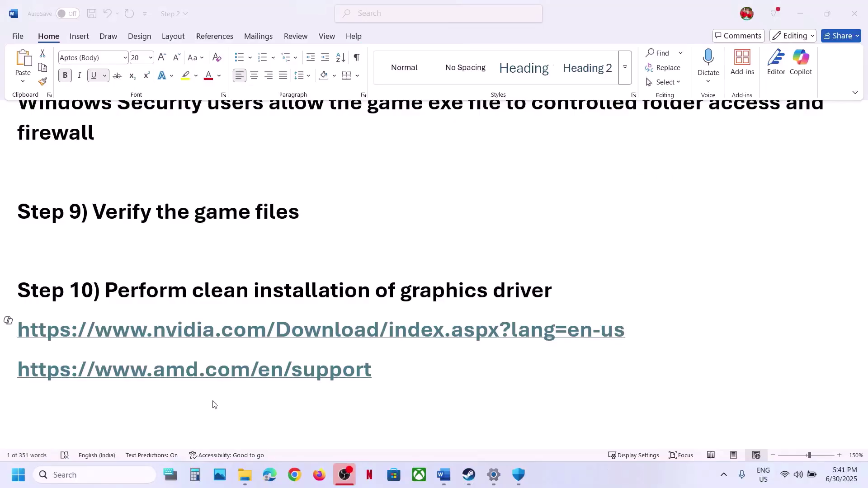
Step: Mark the AMD support link in the Word document and read Step 11 about running the game on the dedicated graphics card
{"action": "left_click", "coordinate": [382, 372]}
{"action": "left_click_drag", "start_coordinate": [391, 369], "coordinate": [130, 368]}
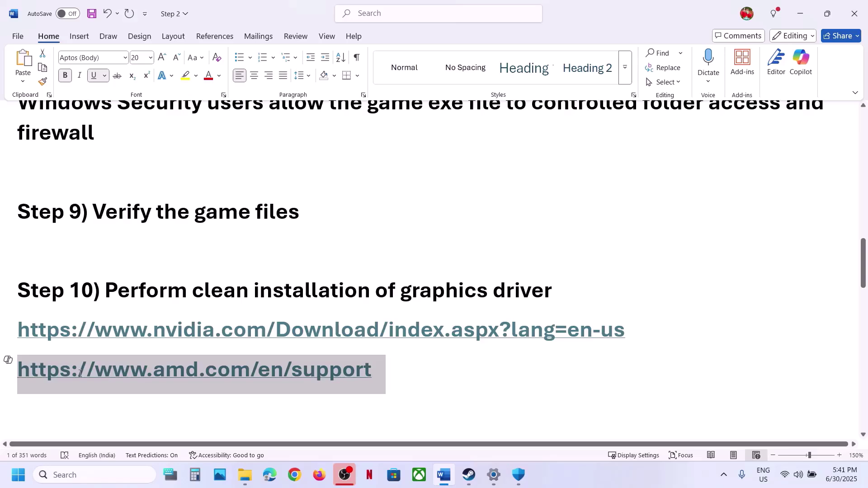
{"action": "scroll", "coordinate": [80, 373], "scroll_direction": "down", "scroll_amount": 3}
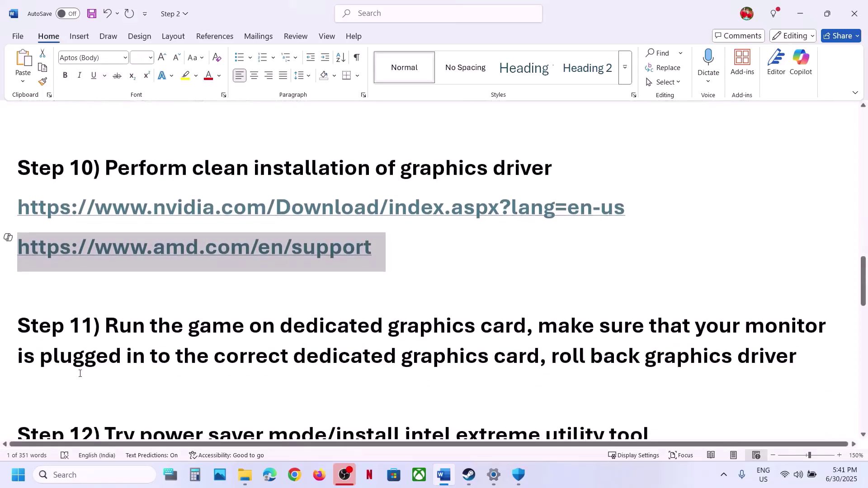
{"action": "scroll", "coordinate": [79, 373], "scroll_direction": "up", "scroll_amount": 1}
Step: Copy the word "graphics" from Step 11 and search Windows for it to open the Graphics settings
{"action": "double_click", "coordinate": [426, 367]}
{"action": "key", "text": "ctrl+c"}
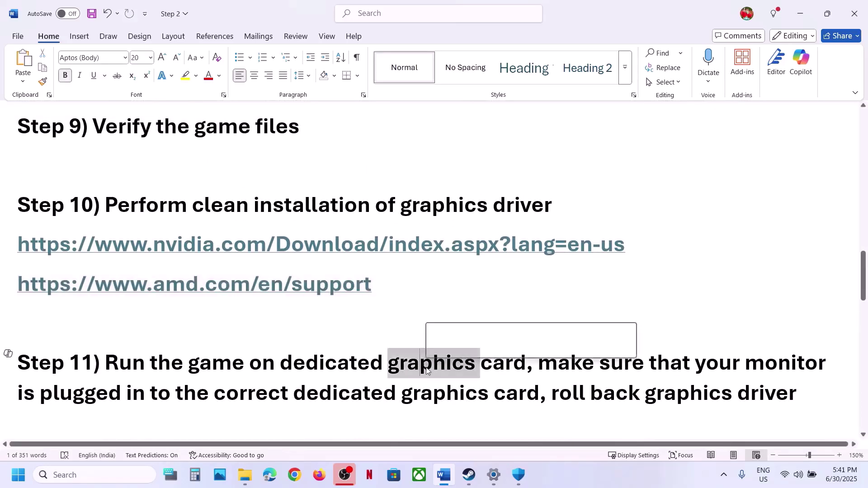
{"action": "left_click", "coordinate": [137, 476]}
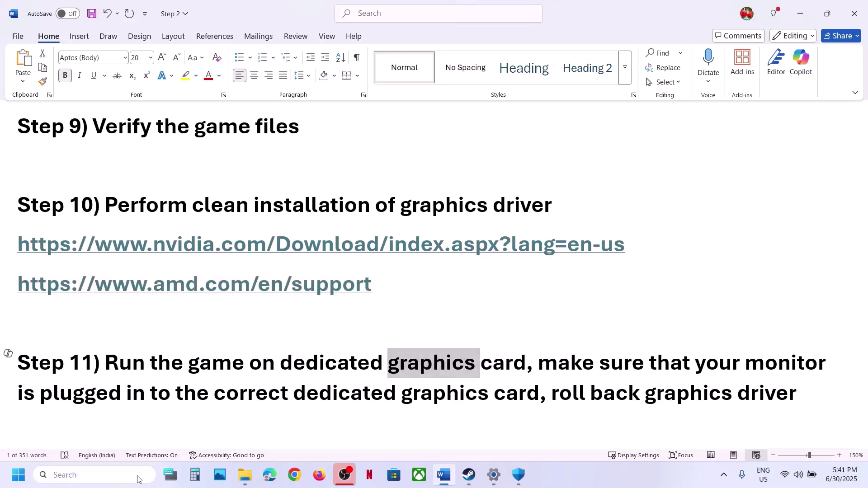
{"action": "key", "text": "ctrl+v"}
{"action": "left_click", "coordinate": [126, 119]}
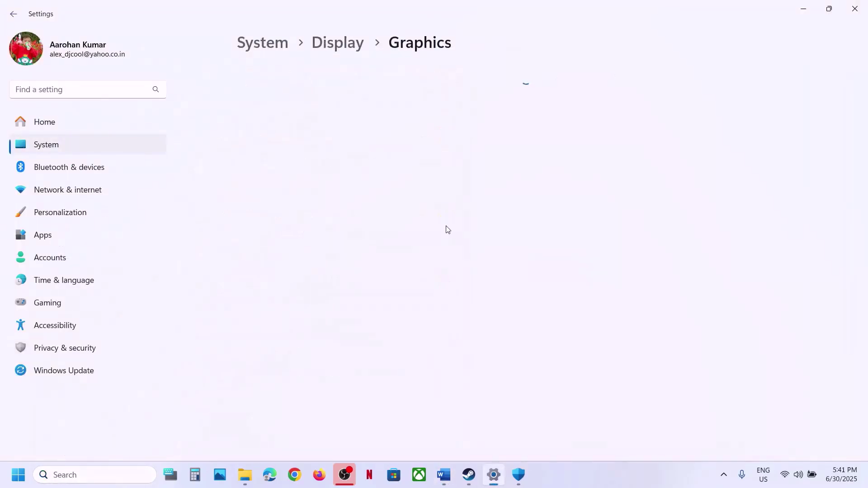
Step: Try to add ReadyOrNot-Win64-Shipping from the game's ReadyOrNot\Binaries\Win64 folder as a desktop app in the custom graphics settings
{"action": "left_click", "coordinate": [658, 311]}
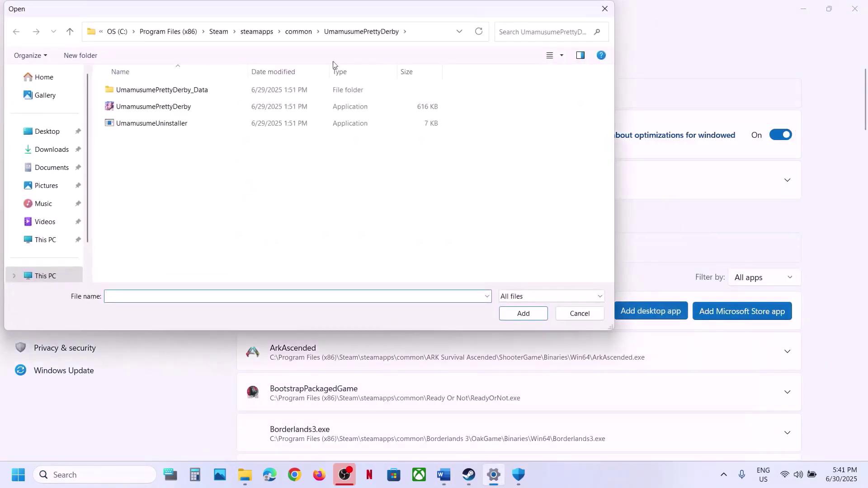
{"action": "left_click", "coordinate": [298, 31]}
{"action": "double_click", "coordinate": [153, 177]}
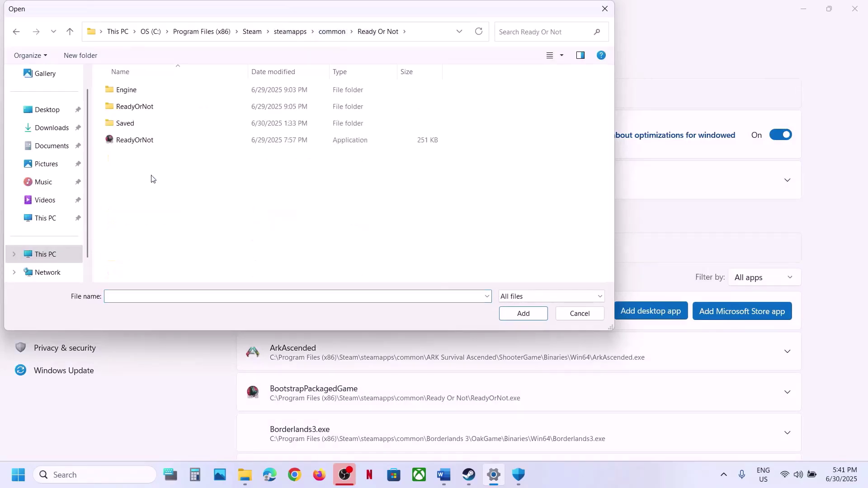
{"action": "double_click", "coordinate": [135, 109]}
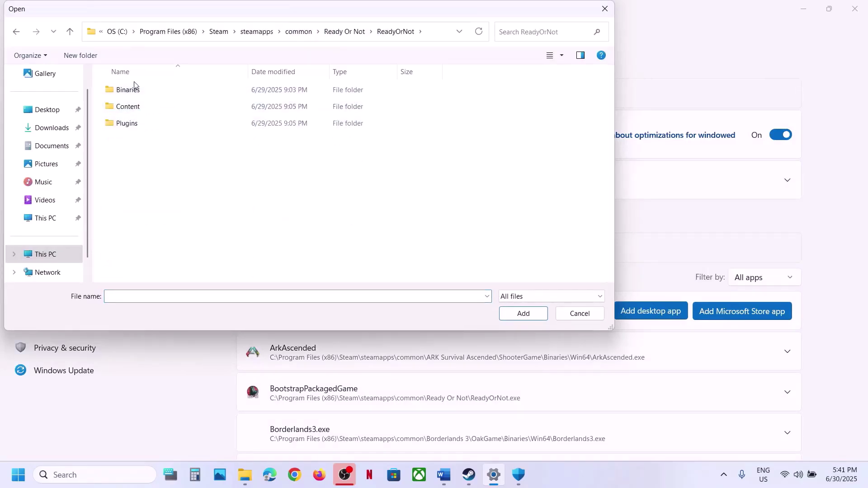
{"action": "double_click", "coordinate": [129, 89]}
{"action": "double_click", "coordinate": [131, 89]}
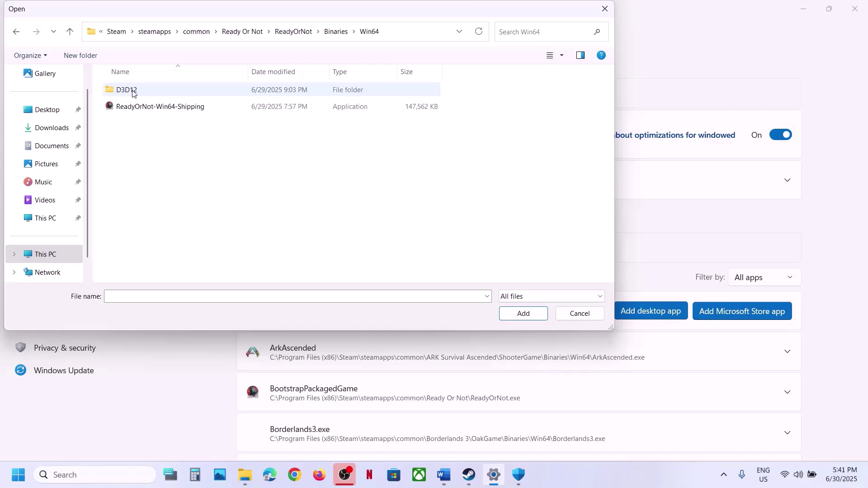
{"action": "left_click", "coordinate": [164, 111]}
{"action": "left_click", "coordinate": [501, 315]}
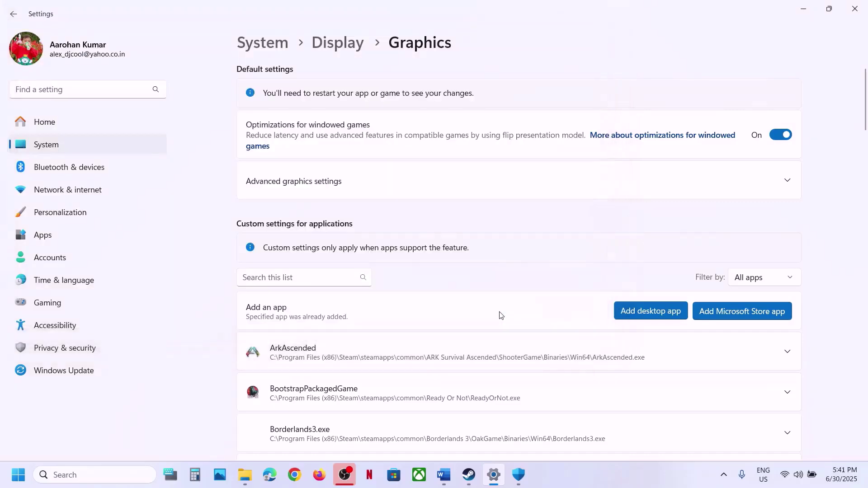
Step: Set Ready Or Not's GPU preference to High Performance (NVIDIA GeForce RTX 3050 Laptop GPU) and close Settings
{"action": "scroll", "coordinate": [495, 217], "scroll_direction": "down", "scroll_amount": 20}
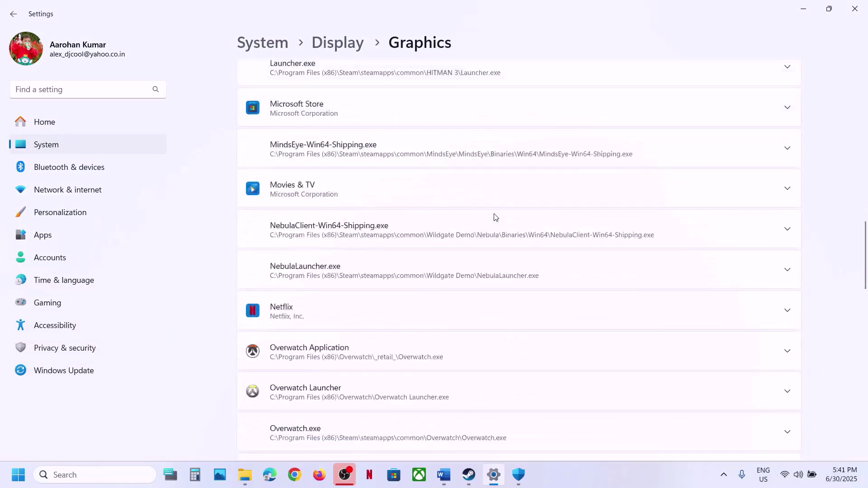
{"action": "scroll", "coordinate": [495, 217], "scroll_direction": "down", "scroll_amount": 6}
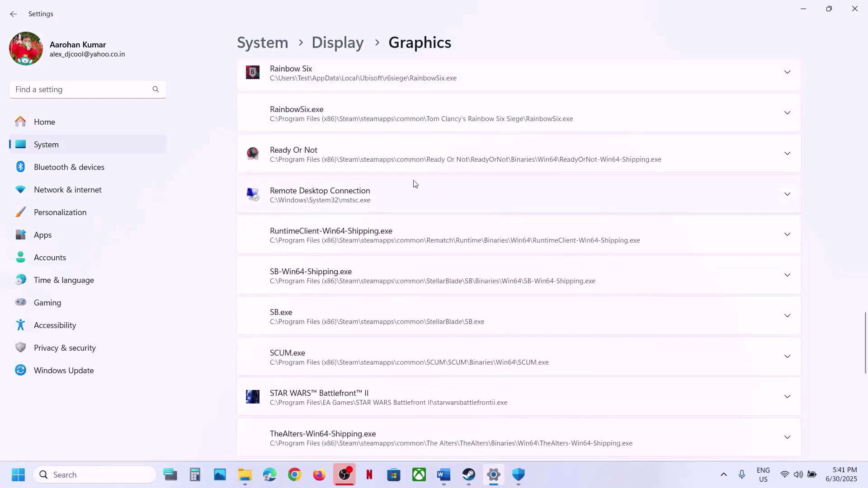
{"action": "left_click", "coordinate": [388, 167]}
{"action": "left_click", "coordinate": [723, 220]}
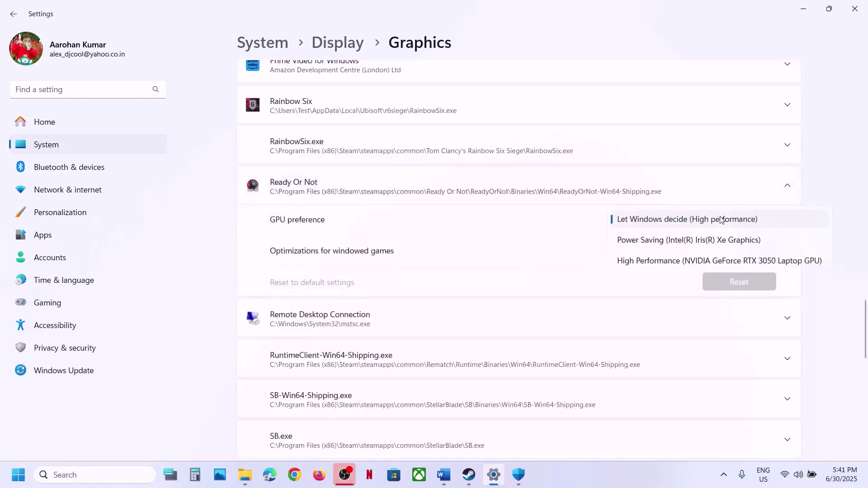
{"action": "left_click", "coordinate": [699, 260]}
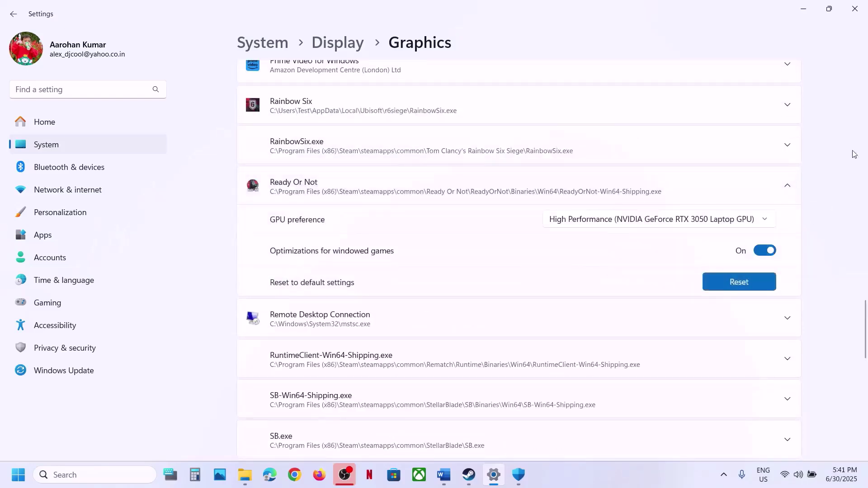
{"action": "left_click", "coordinate": [859, 14]}
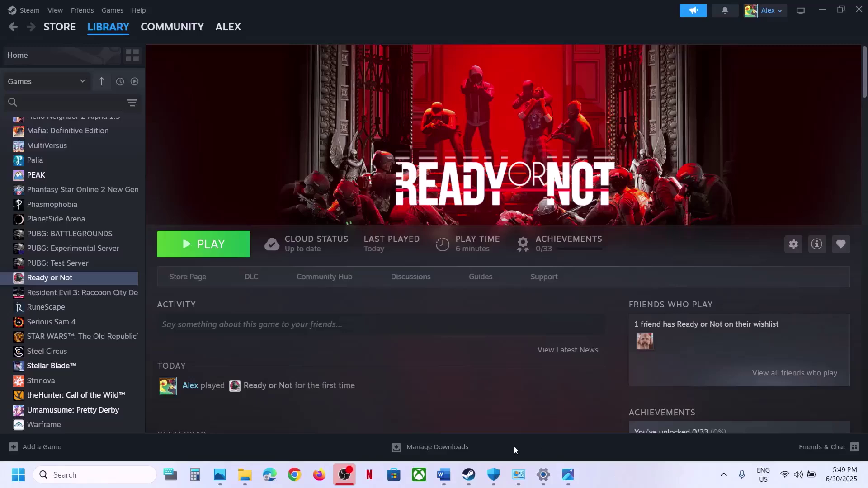
Step: Return to the Word document and read Step 11, marking the part about rolling back the graphics driver
{"action": "left_click", "coordinate": [443, 474]}
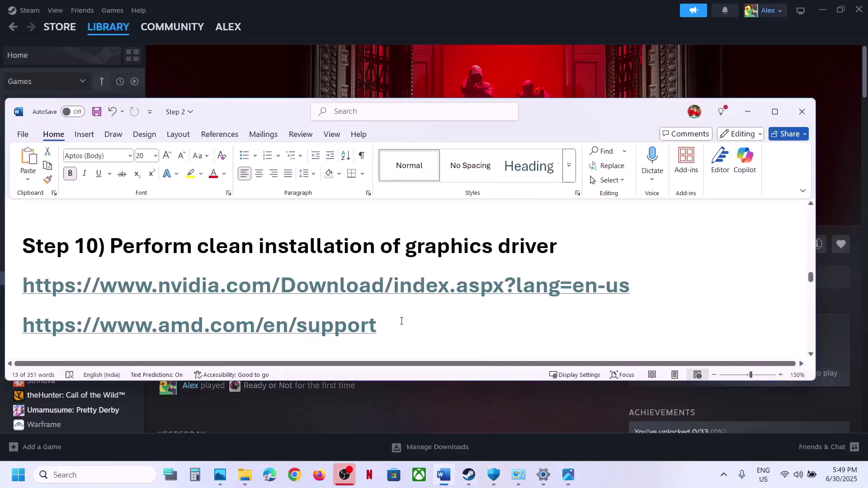
{"action": "scroll", "coordinate": [401, 321], "scroll_direction": "down", "scroll_amount": 5}
{"action": "scroll", "coordinate": [402, 321], "scroll_direction": "up", "scroll_amount": 2}
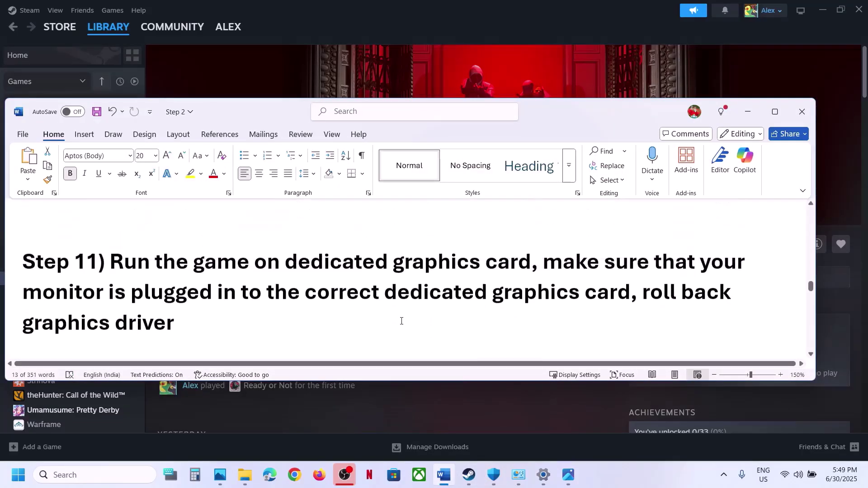
{"action": "left_click_drag", "start_coordinate": [645, 292], "coordinate": [674, 309]}
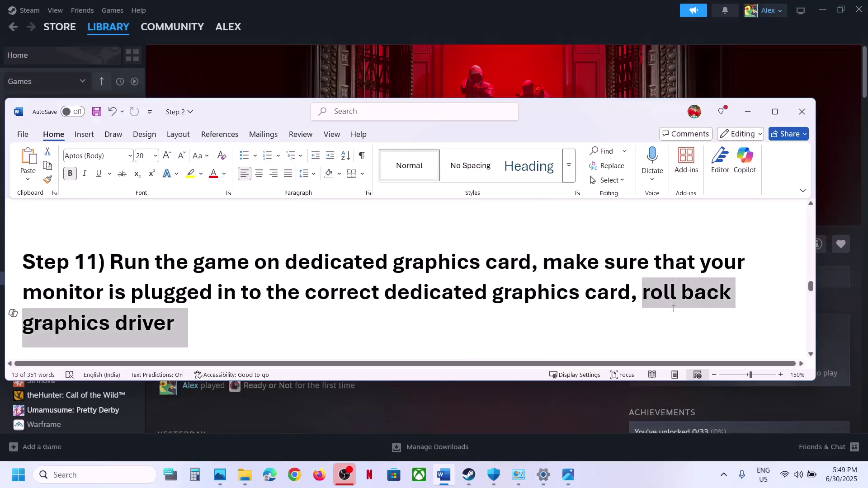
{"action": "scroll", "coordinate": [401, 291], "scroll_direction": "up", "scroll_amount": 3}
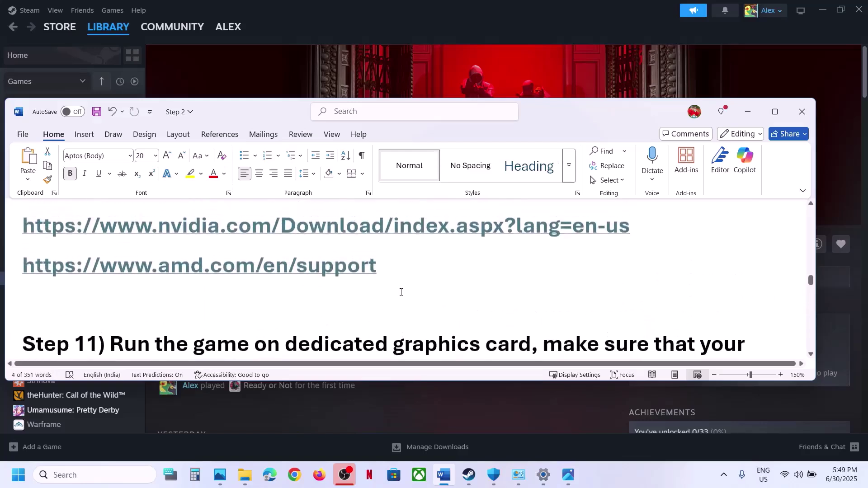
Step: Copy the NVIDIA driver download link under Step 10 and open it in Chrome
{"action": "triple_click", "coordinate": [646, 252]}
{"action": "key", "text": "ctrl+c"}
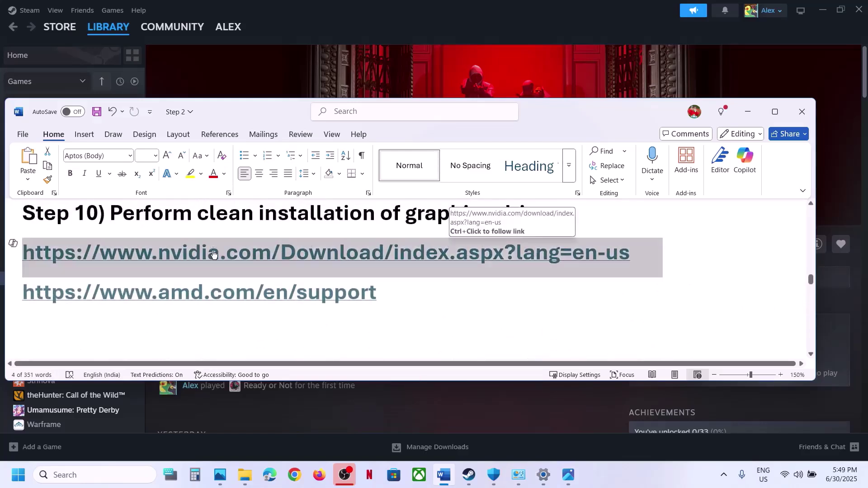
{"action": "left_click", "coordinate": [294, 478]}
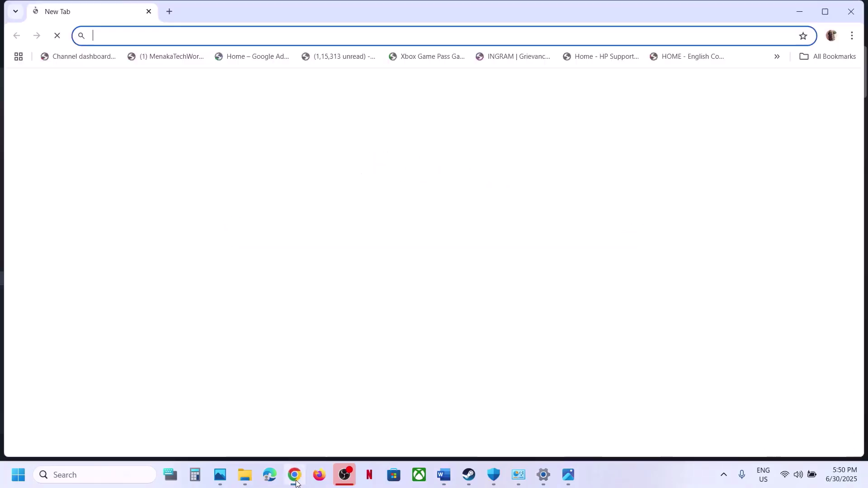
{"action": "key", "text": "ctrl+v"}
{"action": "key", "text": "Return"}
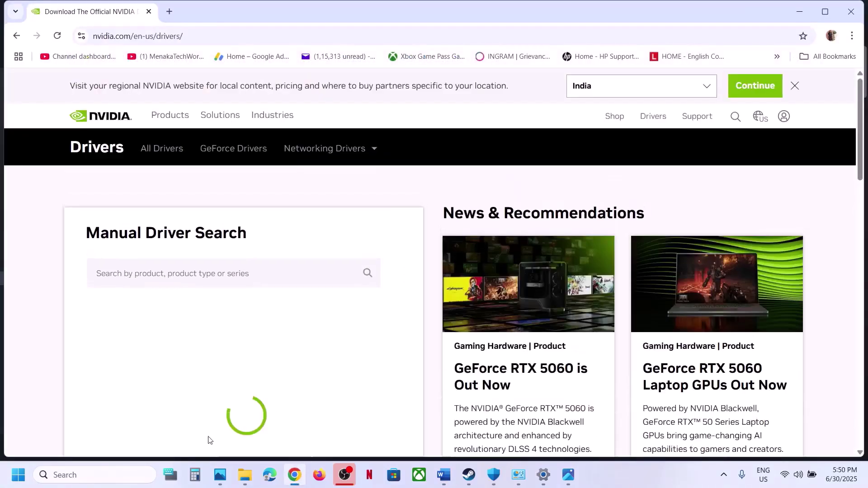
Step: Find the GeForce RTX 3050 Laptop GPU drivers for Windows 11 and browse the older driver versions
{"action": "scroll", "coordinate": [234, 300], "scroll_direction": "down", "scroll_amount": 5}
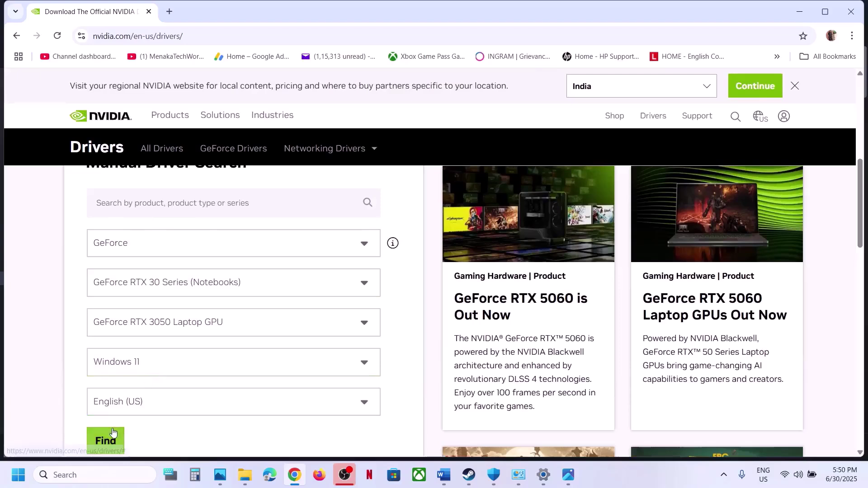
{"action": "left_click", "coordinate": [113, 433]}
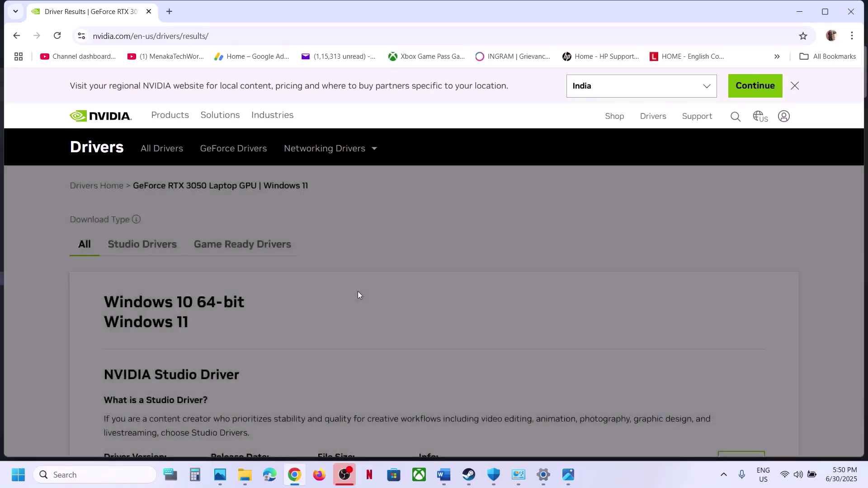
{"action": "scroll", "coordinate": [359, 295], "scroll_direction": "down", "scroll_amount": 10}
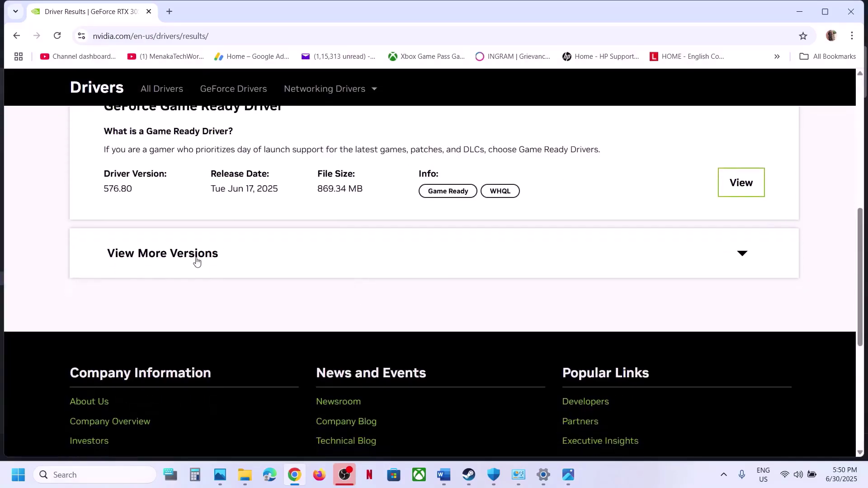
{"action": "left_click", "coordinate": [205, 255]}
{"action": "scroll", "coordinate": [204, 257], "scroll_direction": "down", "scroll_amount": 7}
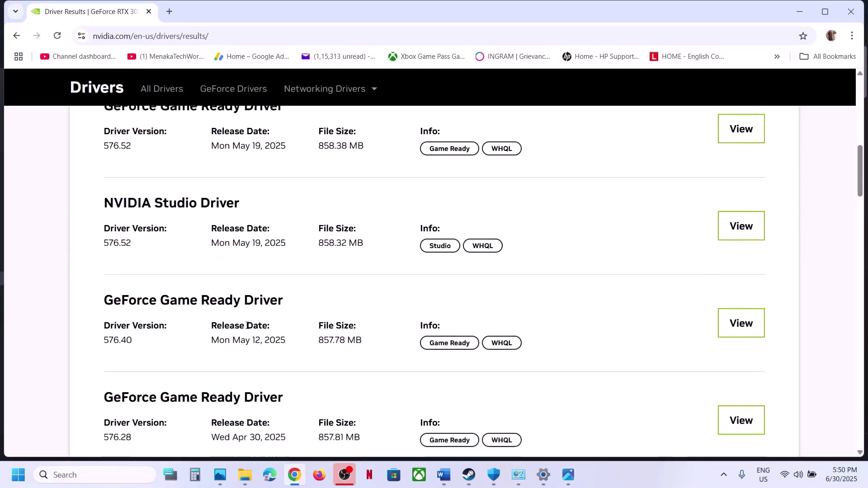
{"action": "scroll", "coordinate": [246, 325], "scroll_direction": "down", "scroll_amount": 1}
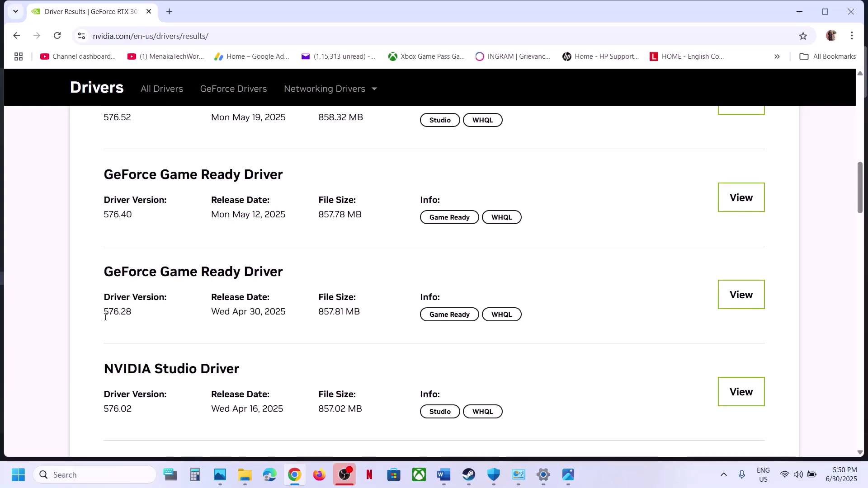
Step: Examine the older GeForce driver versions, marking Game Ready driver versions 576.28 and 566.36
{"action": "left_click_drag", "start_coordinate": [103, 312], "coordinate": [141, 316]}
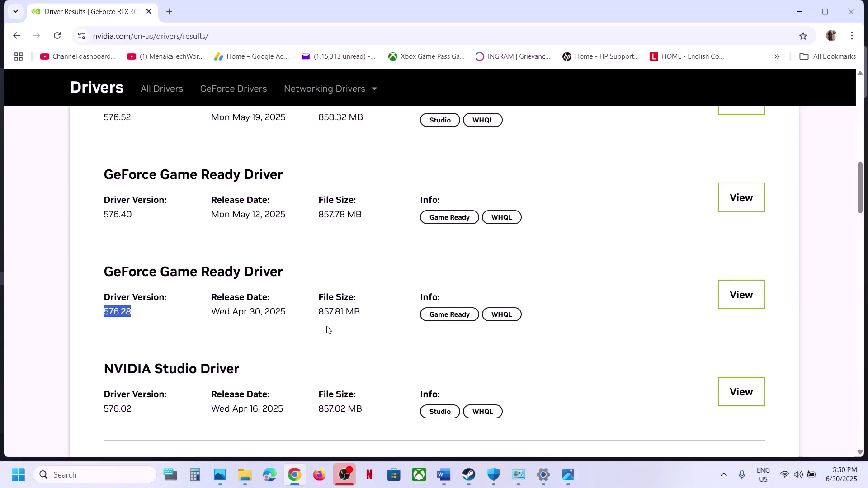
{"action": "scroll", "coordinate": [327, 330], "scroll_direction": "down", "scroll_amount": 8}
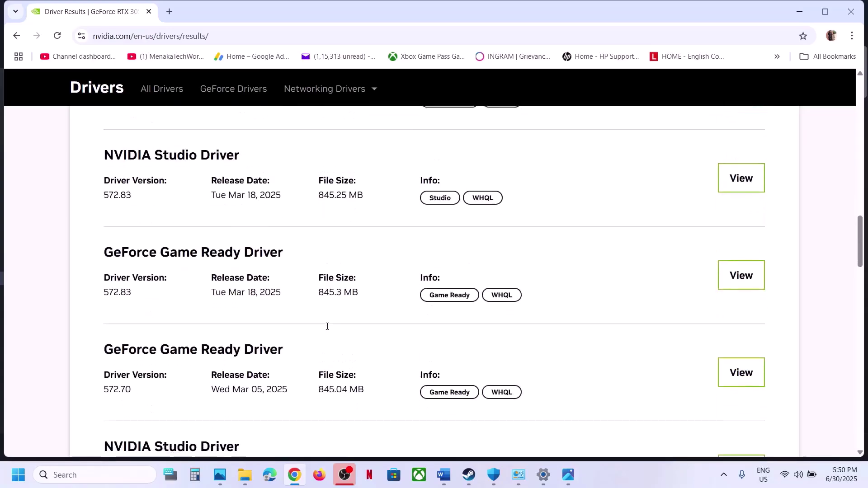
{"action": "scroll", "coordinate": [327, 326], "scroll_direction": "down", "scroll_amount": 13}
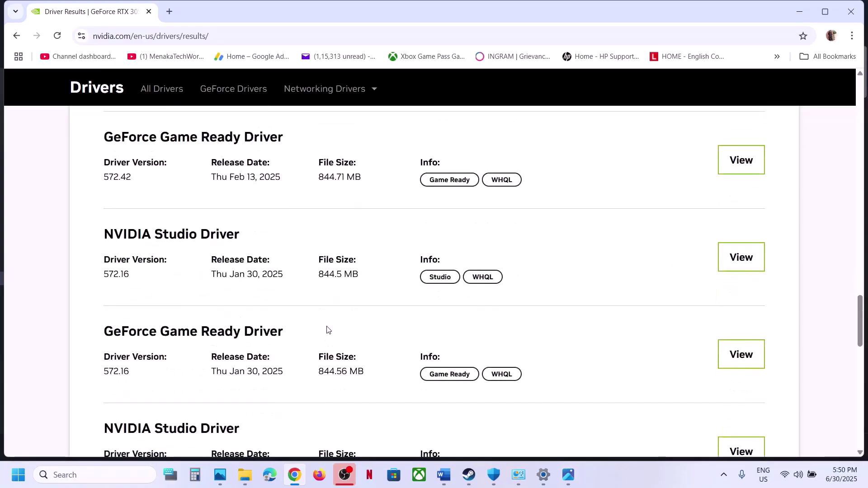
{"action": "scroll", "coordinate": [327, 329], "scroll_direction": "down", "scroll_amount": 6}
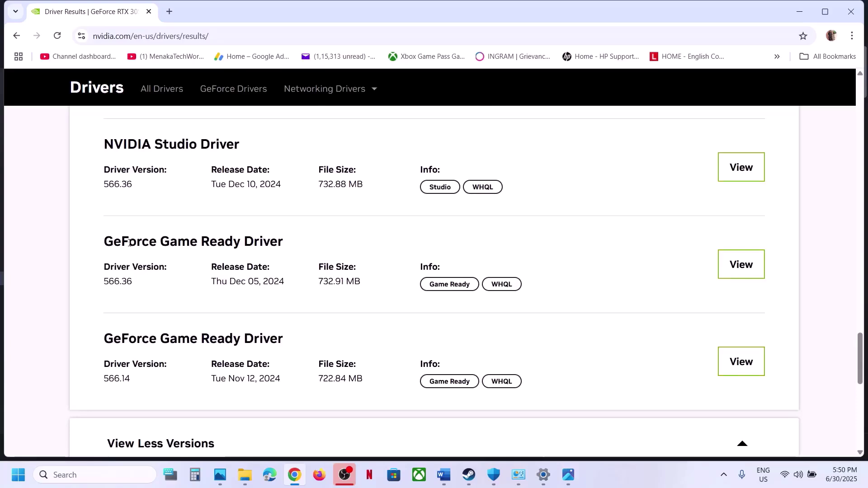
{"action": "left_click_drag", "start_coordinate": [130, 243], "coordinate": [290, 258]}
{"action": "left_click_drag", "start_coordinate": [109, 282], "coordinate": [139, 285]}
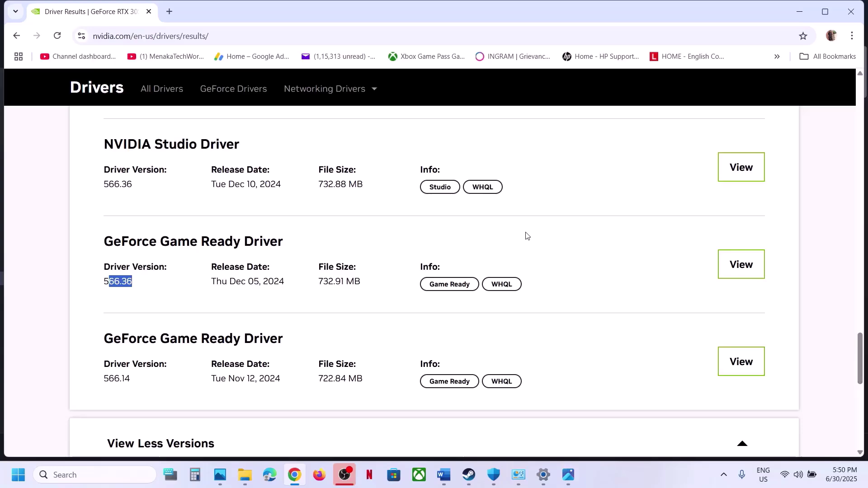
Step: Switch to the Word document and mark "Try power saver mode" in Step 12
{"action": "left_click", "coordinate": [612, 473]}
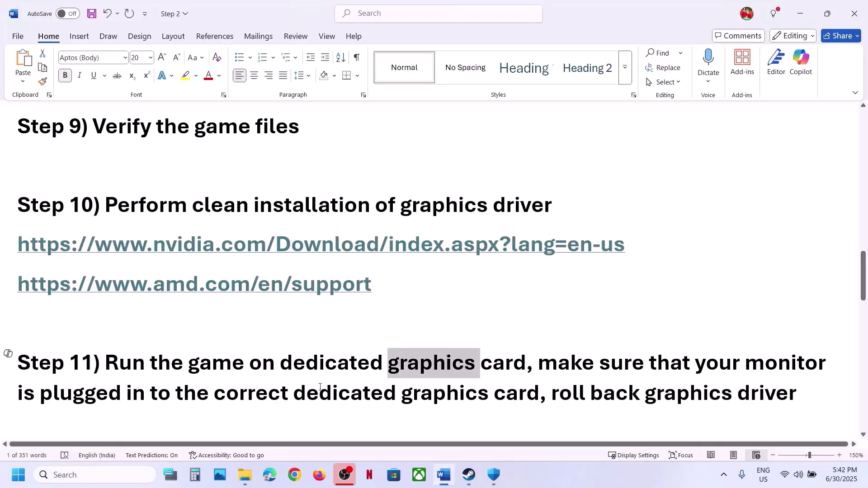
{"action": "scroll", "coordinate": [320, 386], "scroll_direction": "down", "scroll_amount": 3}
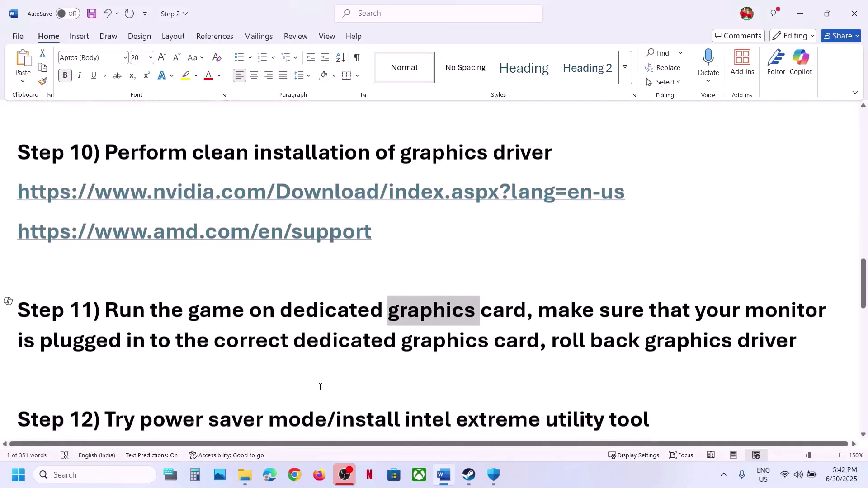
{"action": "scroll", "coordinate": [285, 370], "scroll_direction": "up", "scroll_amount": 3}
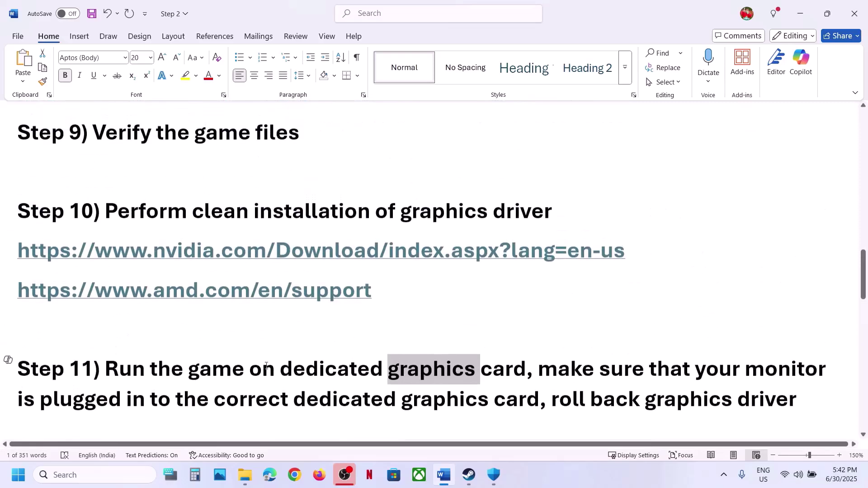
{"action": "scroll", "coordinate": [244, 333], "scroll_direction": "down", "scroll_amount": 2}
{"action": "left_click_drag", "start_coordinate": [112, 359], "coordinate": [327, 360]}
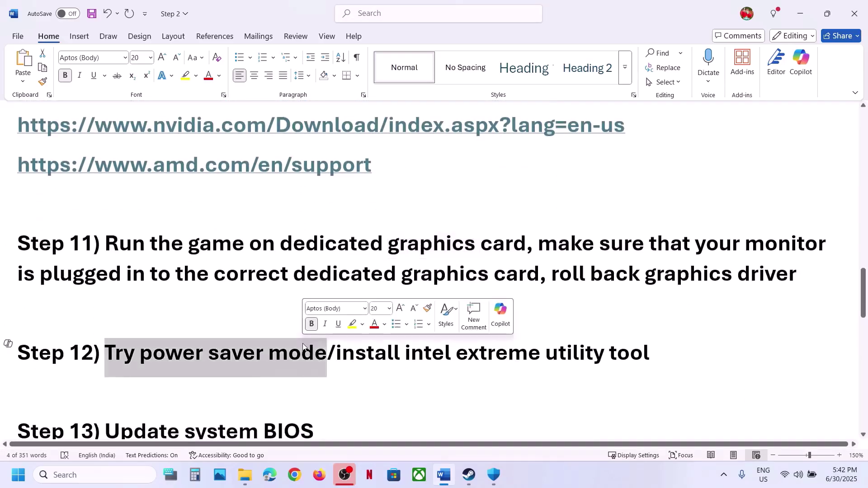
Step: Open Windows Defender Firewall's allowed apps list in Control Panel and unlock it for changes
{"action": "left_click", "coordinate": [67, 476]}
{"action": "type", "text": "cont"}
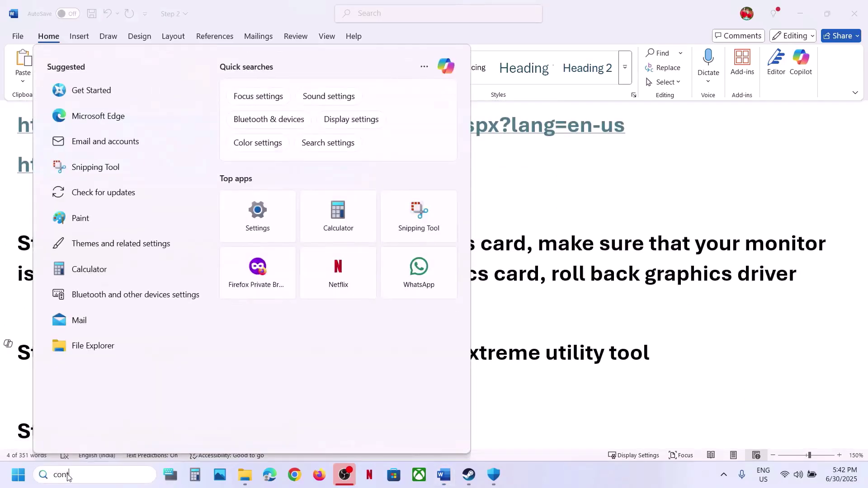
{"action": "type", "text": "rol"}
{"action": "key", "text": "Return"}
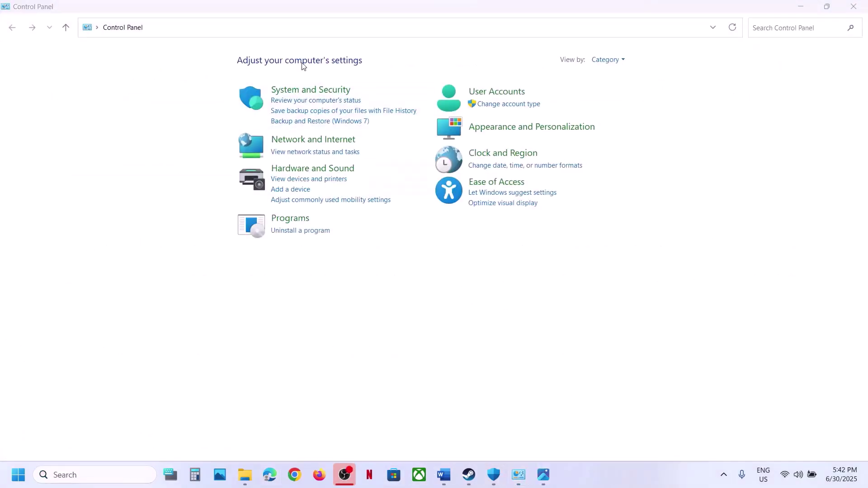
{"action": "left_click", "coordinate": [301, 90]}
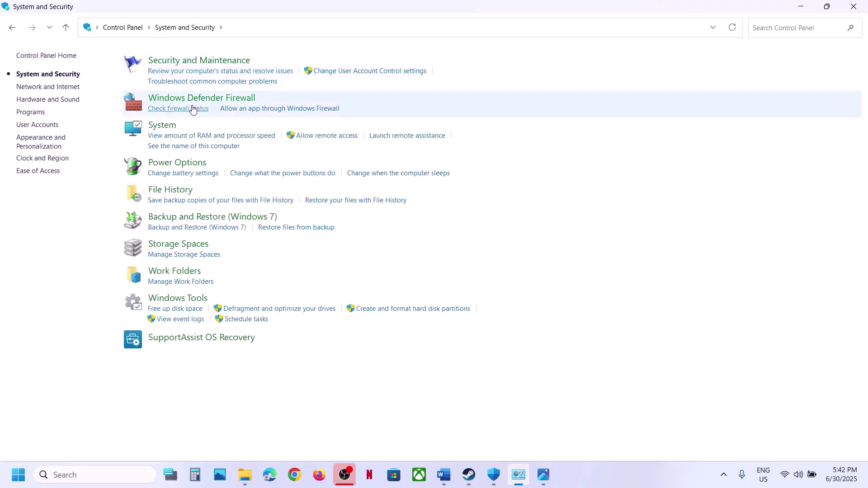
{"action": "left_click", "coordinate": [212, 99]}
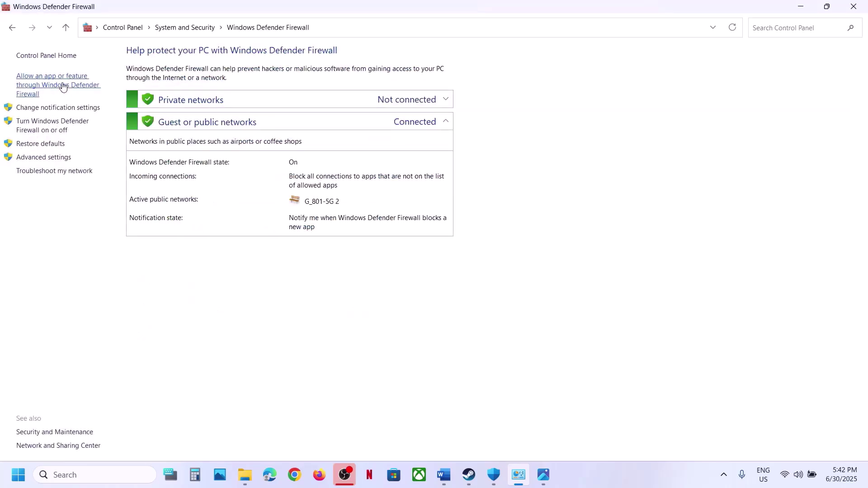
{"action": "left_click", "coordinate": [63, 87]}
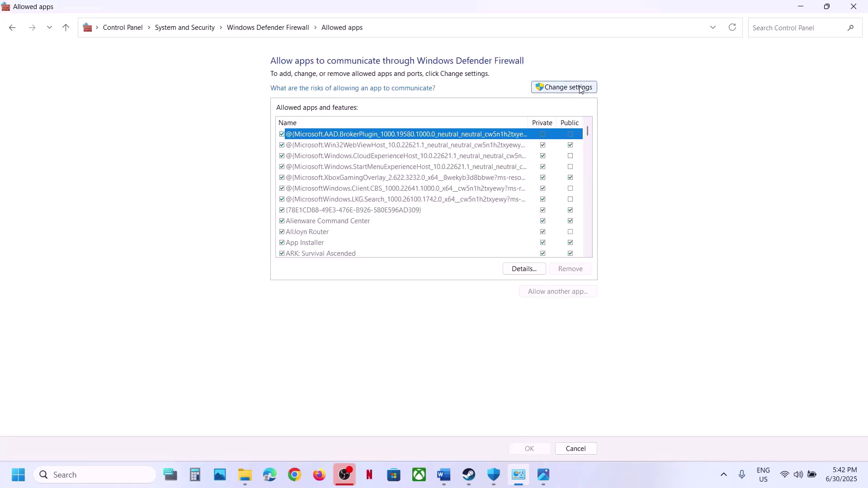
{"action": "left_click", "coordinate": [576, 87]}
Step: Try to add the ReadyOrNot application from steamapps\common\Ready Or Not to the firewall's allowed apps
{"action": "left_click", "coordinate": [581, 292]}
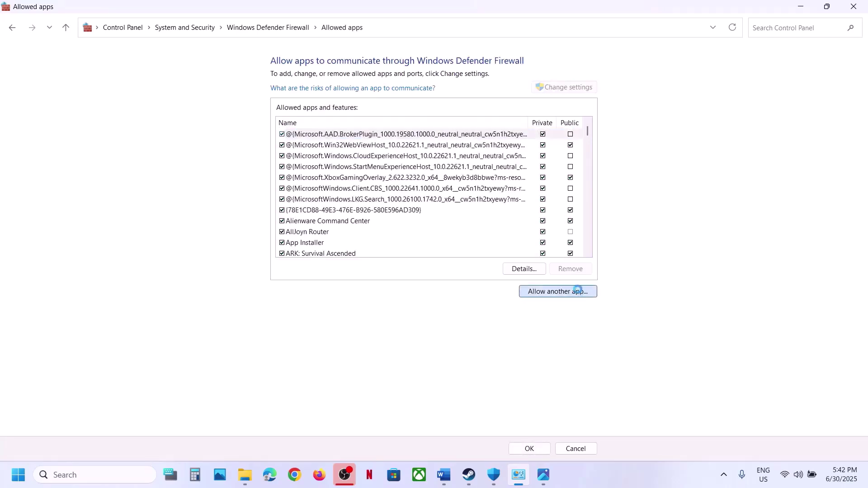
{"action": "left_click", "coordinate": [515, 291]}
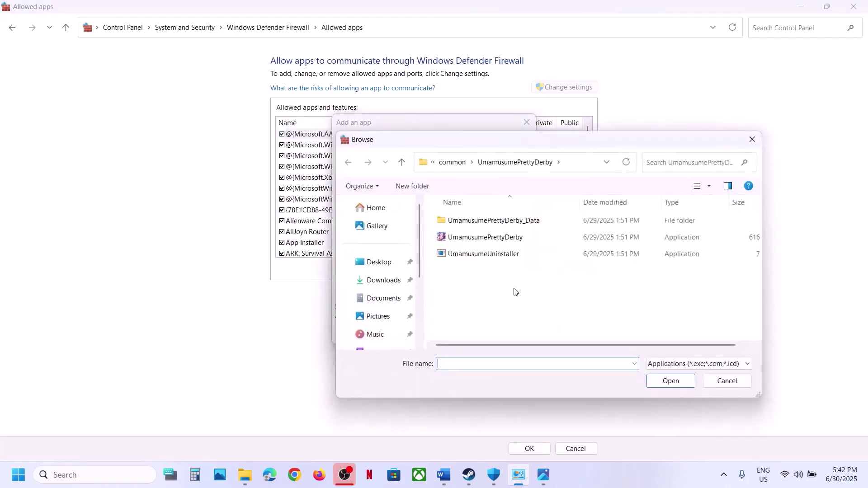
{"action": "left_click", "coordinate": [453, 162]}
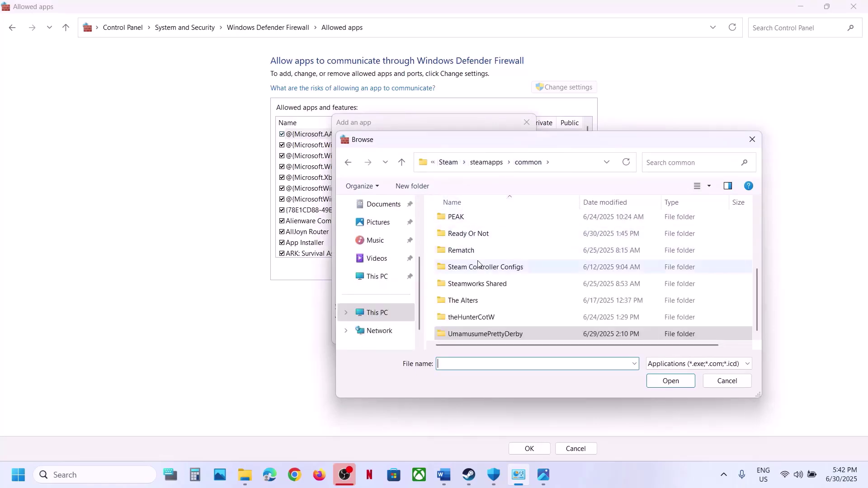
{"action": "double_click", "coordinate": [486, 235]}
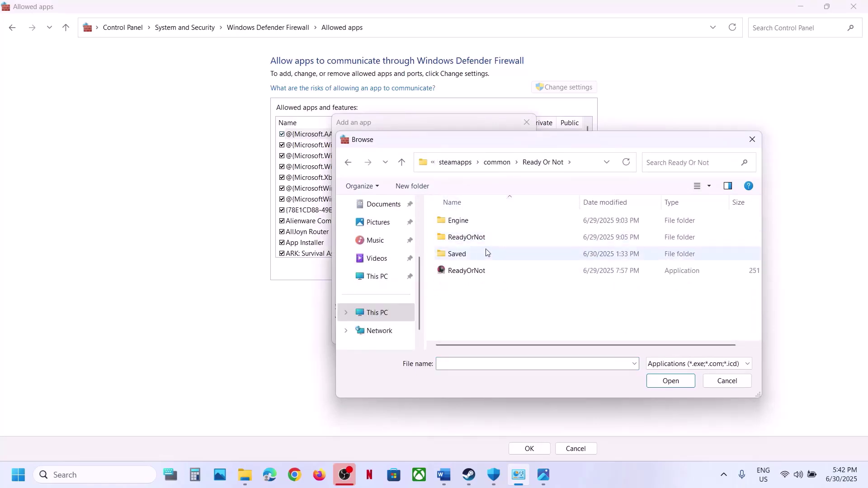
{"action": "left_click", "coordinate": [471, 270]}
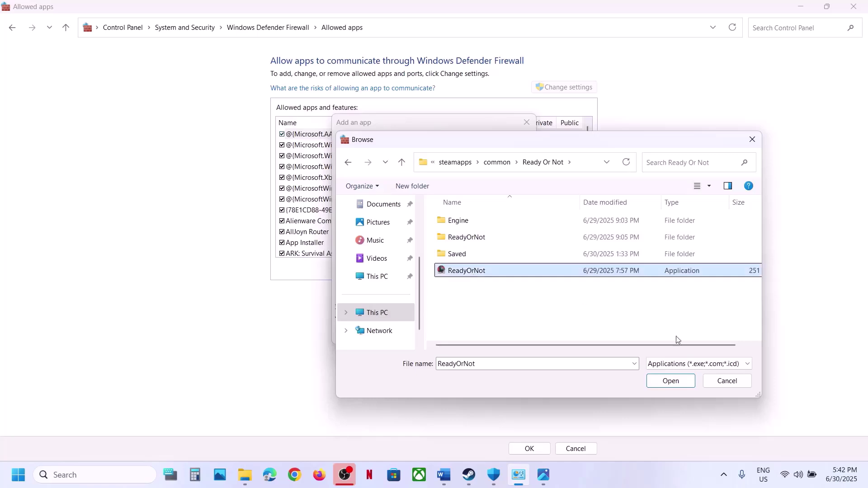
{"action": "left_click", "coordinate": [670, 380]}
{"action": "left_click", "coordinate": [479, 335]}
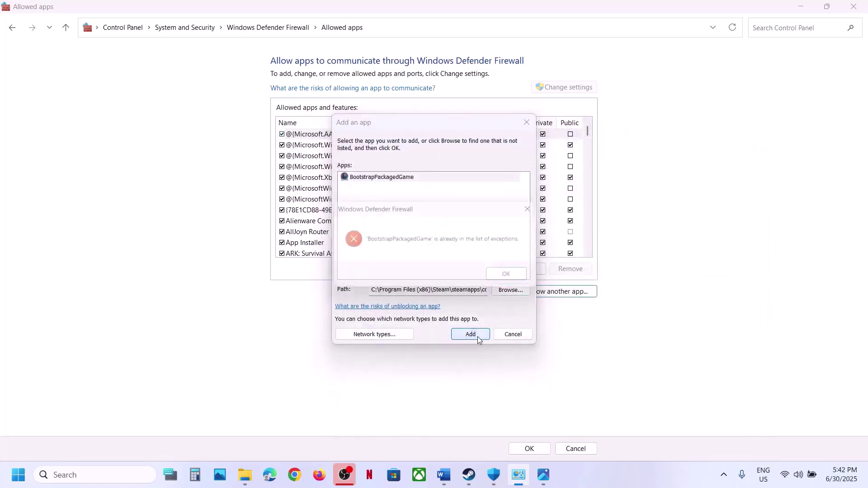
{"action": "left_click", "coordinate": [513, 278]}
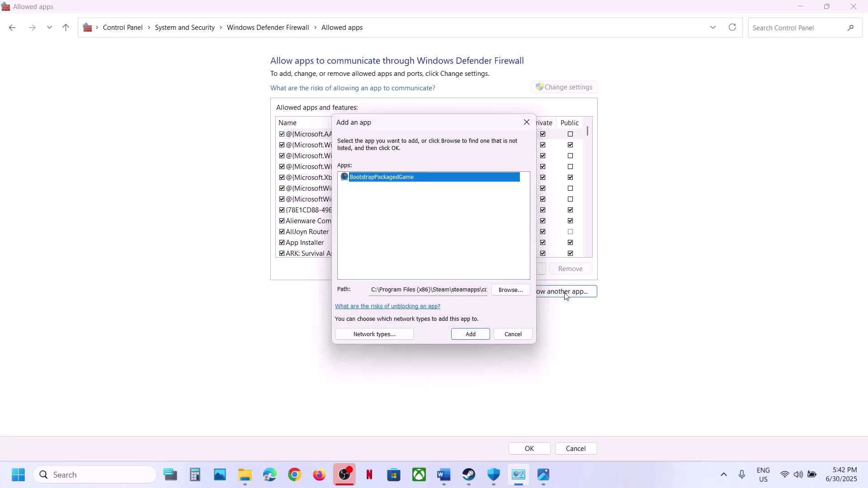
Step: Add ReadyOrNot-Win64-Shipping from ReadyOrNot\Binaries\Win64 to the firewall's allowed apps and select its Ready Or Not entry
{"action": "left_click", "coordinate": [520, 291]}
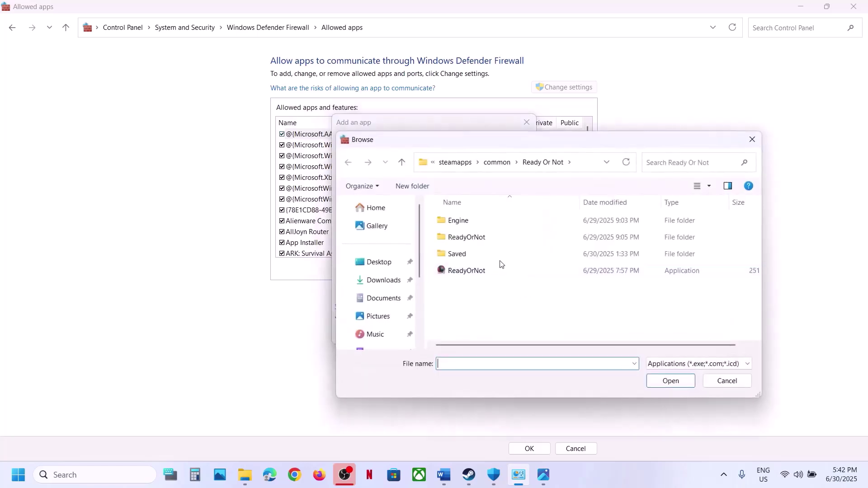
{"action": "double_click", "coordinate": [471, 238]}
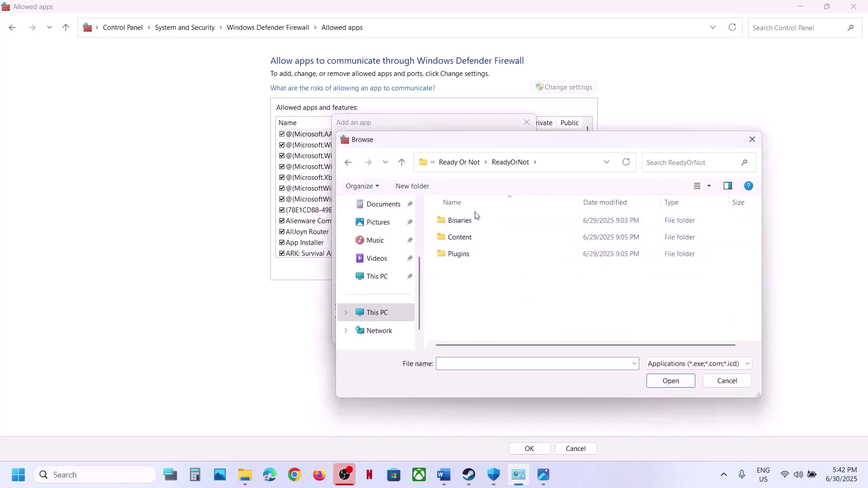
{"action": "double_click", "coordinate": [473, 220]}
{"action": "double_click", "coordinate": [473, 220]}
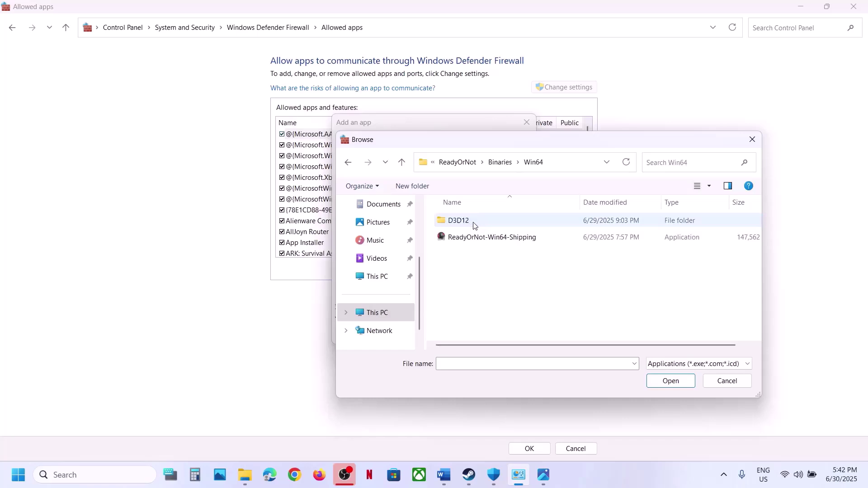
{"action": "left_click", "coordinate": [496, 236]}
{"action": "left_click", "coordinate": [670, 381]}
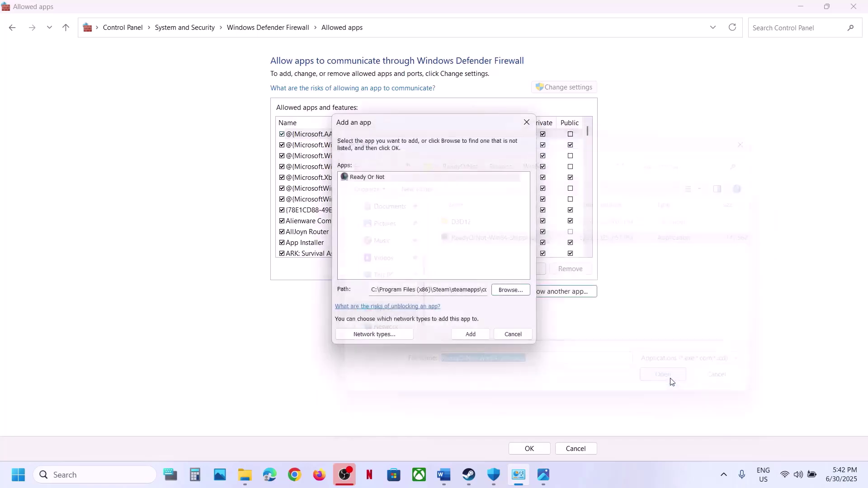
{"action": "left_click", "coordinate": [478, 337]}
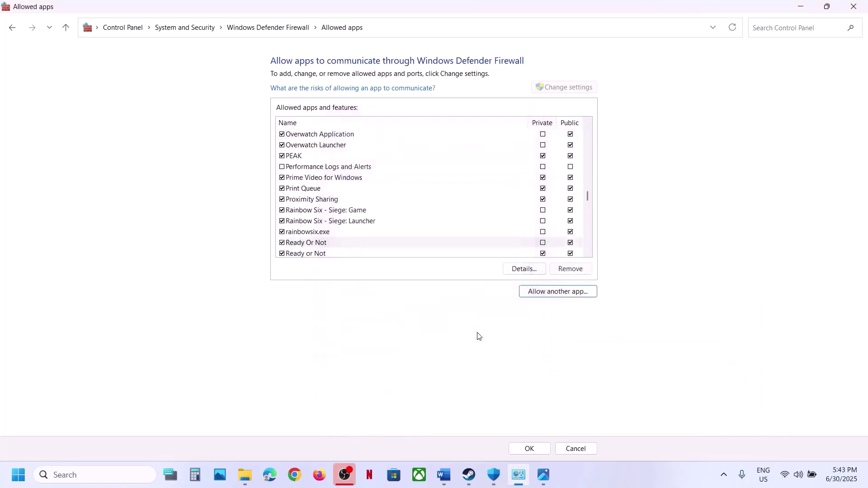
{"action": "left_click", "coordinate": [312, 247]}
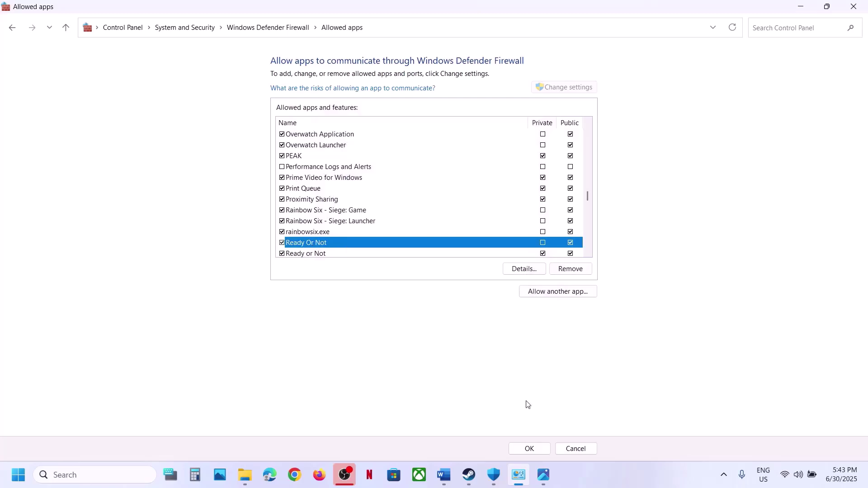
Step: Return to the Word document, and open Control Panel's Power Options under Hardware and Sound
{"action": "left_click", "coordinate": [444, 475]}
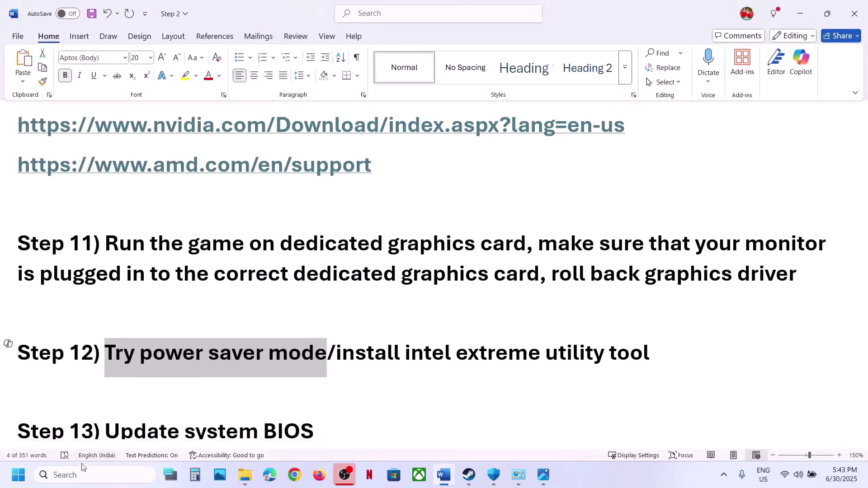
{"action": "left_click", "coordinate": [83, 482]}
{"action": "type", "text": "co"}
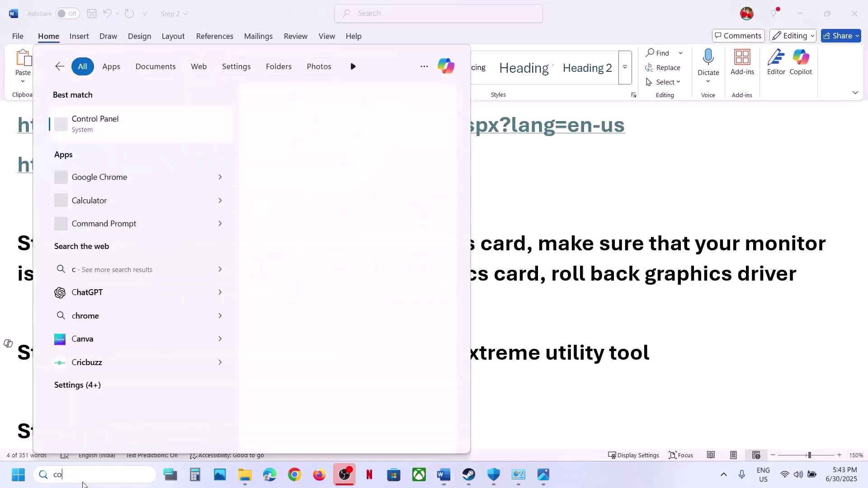
{"action": "type", "text": "ntrol"}
{"action": "key", "text": "Return"}
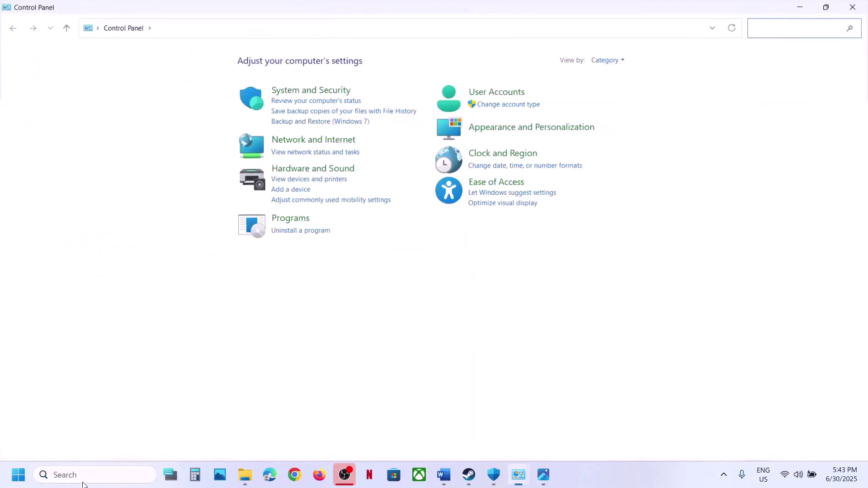
{"action": "left_click", "coordinate": [307, 169]}
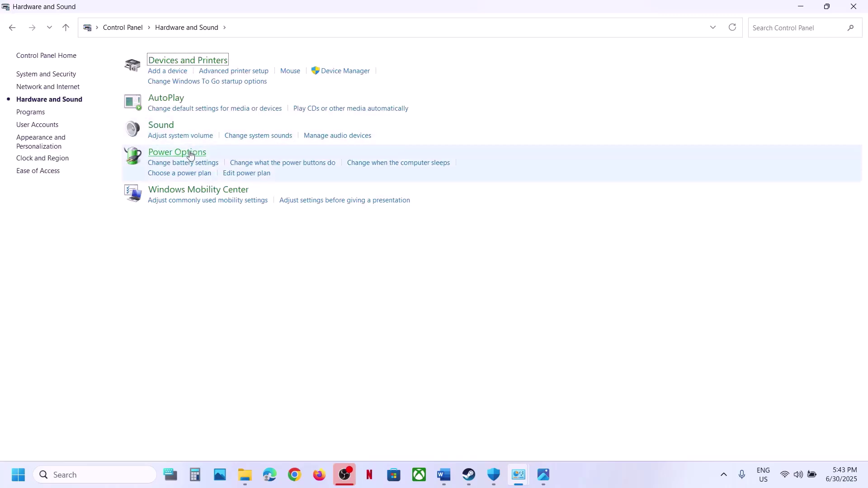
{"action": "left_click", "coordinate": [184, 154]}
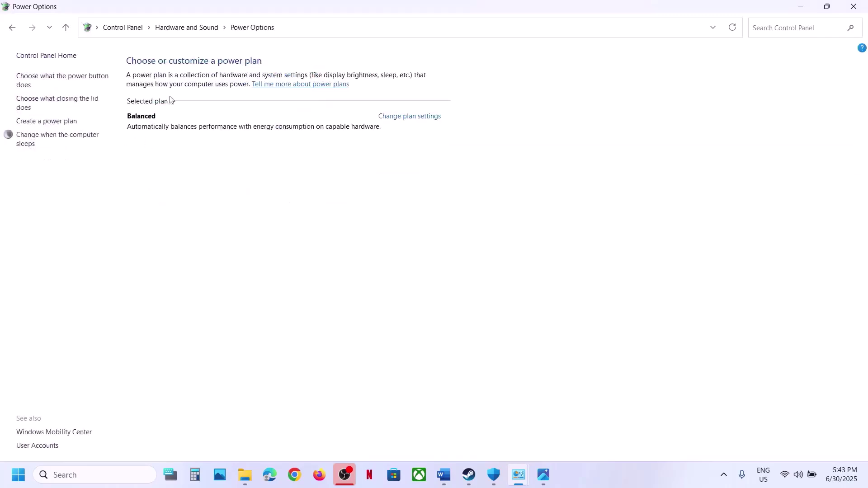
Step: View the power plans in Power Saver.jpg, and mark "install intel extreme utility tool" in Step 12 of the Word document
{"action": "left_click", "coordinate": [544, 476]}
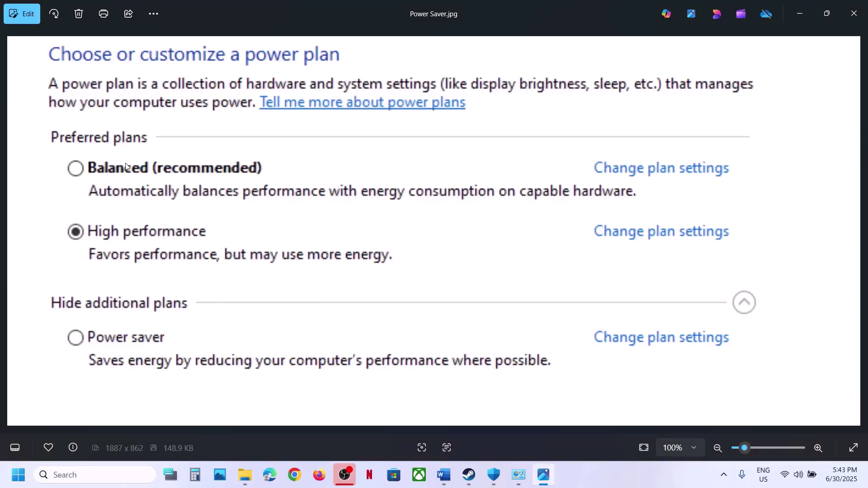
{"action": "left_click", "coordinate": [805, 15]}
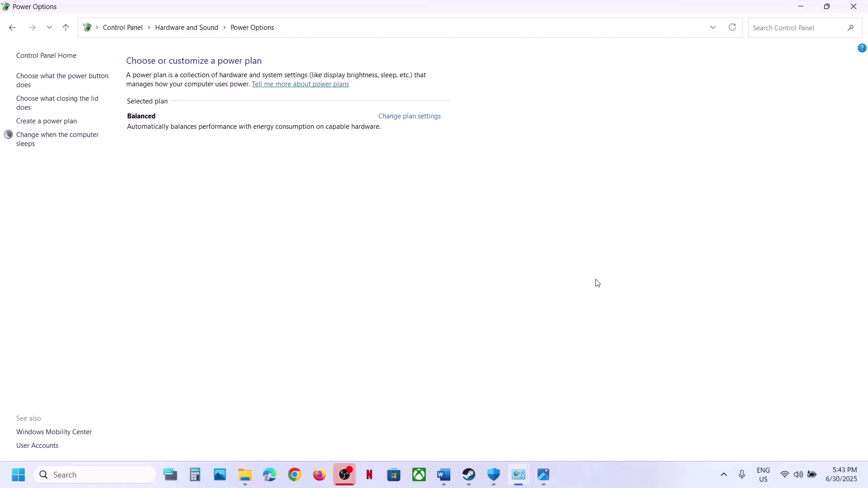
{"action": "left_click", "coordinate": [451, 473]}
{"action": "left_click_drag", "start_coordinate": [344, 357], "coordinate": [666, 357]}
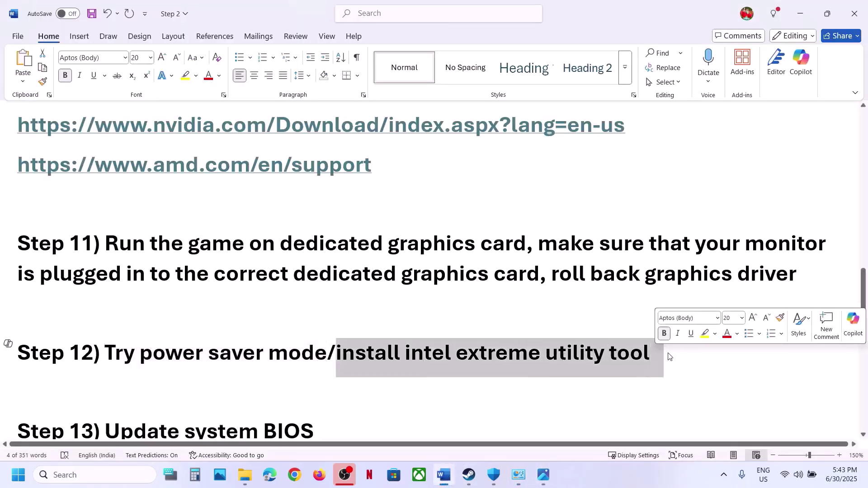
Step: View the Performance Core Ratio setting in the Intel Extreme Tuning Utility image that follows Power Saver.jpg, and close the image viewer
{"action": "left_click", "coordinate": [543, 474]}
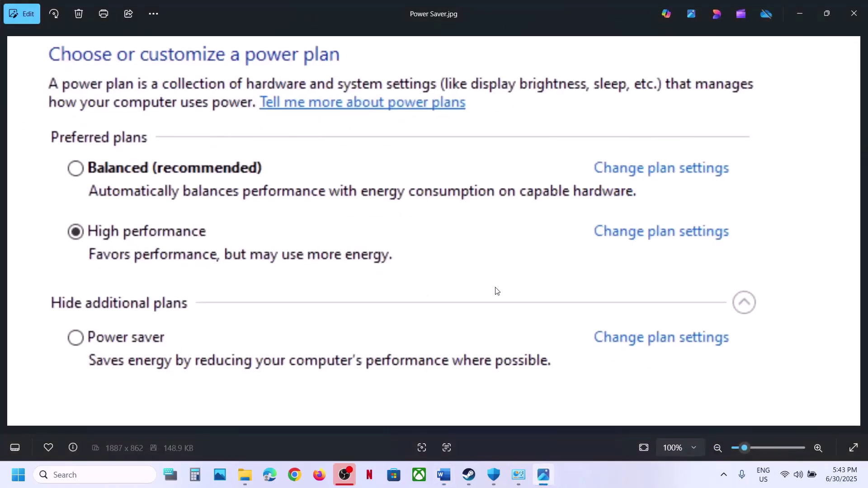
{"action": "key", "text": "Right"}
{"action": "scroll", "coordinate": [519, 167], "scroll_direction": "up", "scroll_amount": 4}
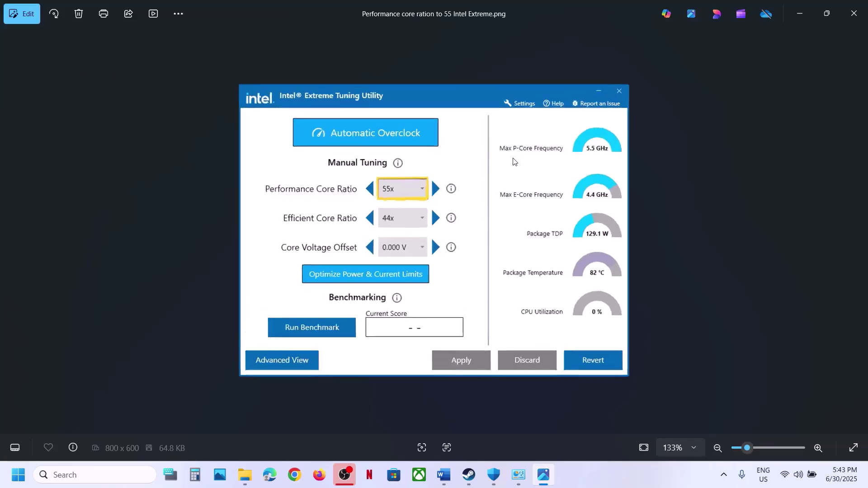
{"action": "left_click_drag", "start_coordinate": [505, 163], "coordinate": [521, 269]}
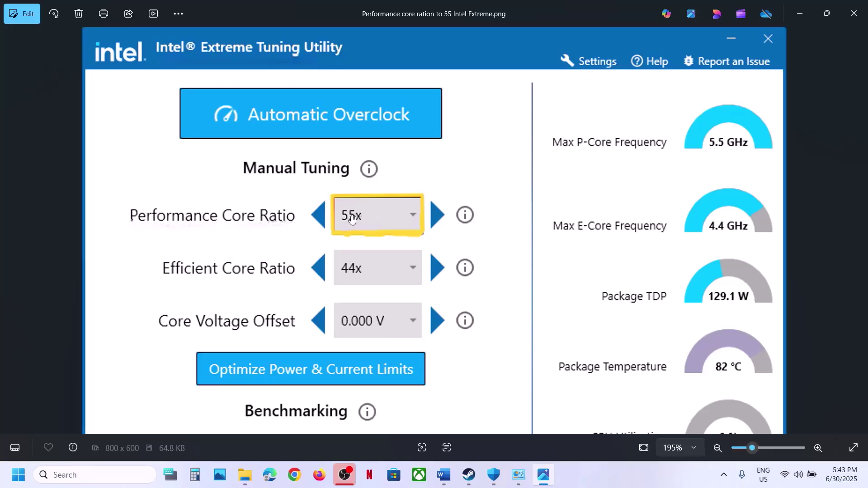
{"action": "scroll", "coordinate": [354, 221], "scroll_direction": "down", "scroll_amount": 5}
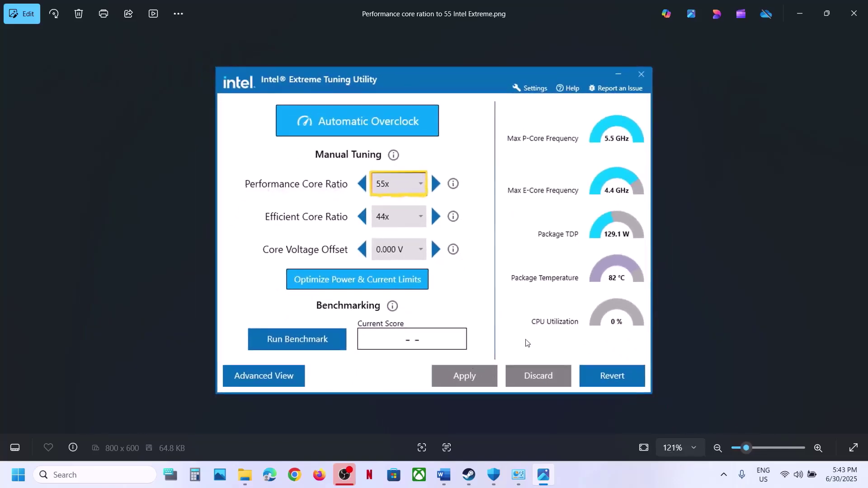
{"action": "left_click", "coordinate": [863, 18]}
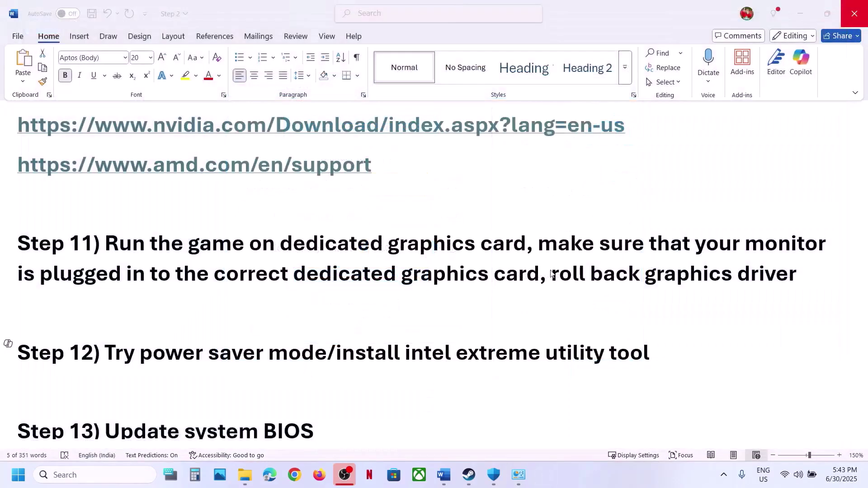
Step: Mark "Update system BIOS" in Step 13 of the Word document, and check the laptop's battery charge level
{"action": "scroll", "coordinate": [298, 392], "scroll_direction": "down", "scroll_amount": 1}
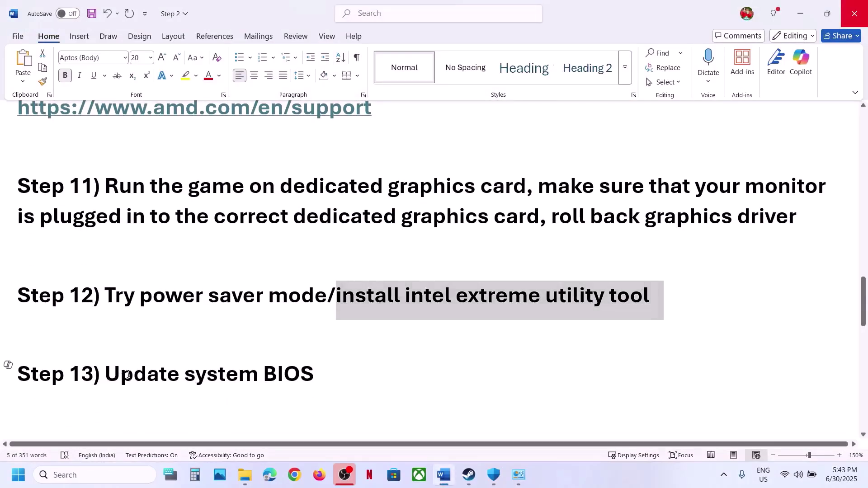
{"action": "left_click_drag", "start_coordinate": [109, 375], "coordinate": [299, 381]}
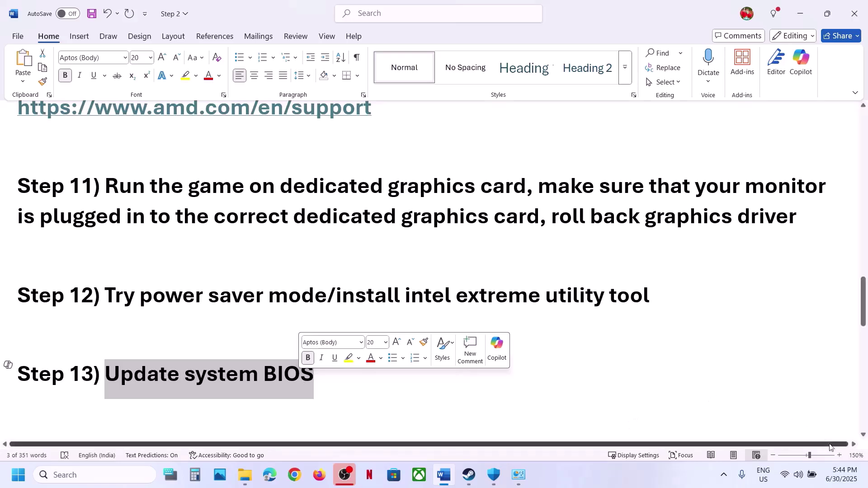
{"action": "left_click", "coordinate": [814, 475]}
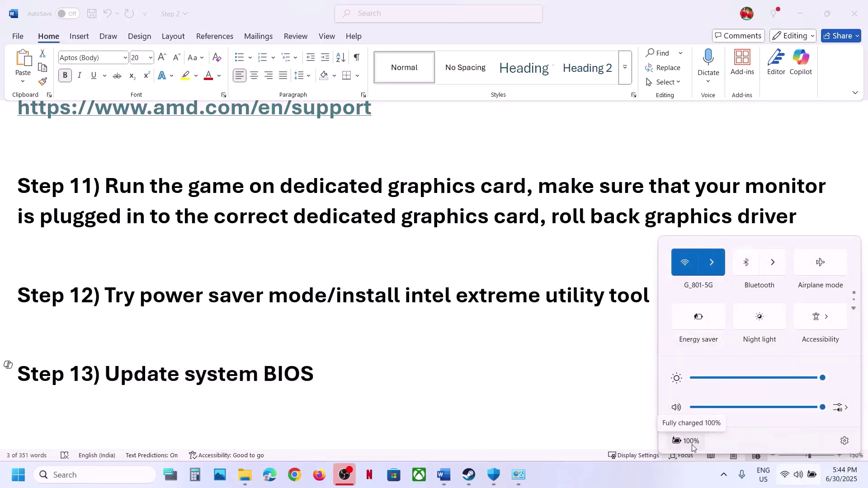
{"action": "left_click", "coordinate": [354, 402]}
Step: Copy the Visual C++ download link from Step 14 and open it in a new Chrome tab
{"action": "scroll", "coordinate": [366, 342], "scroll_direction": "down", "scroll_amount": 4}
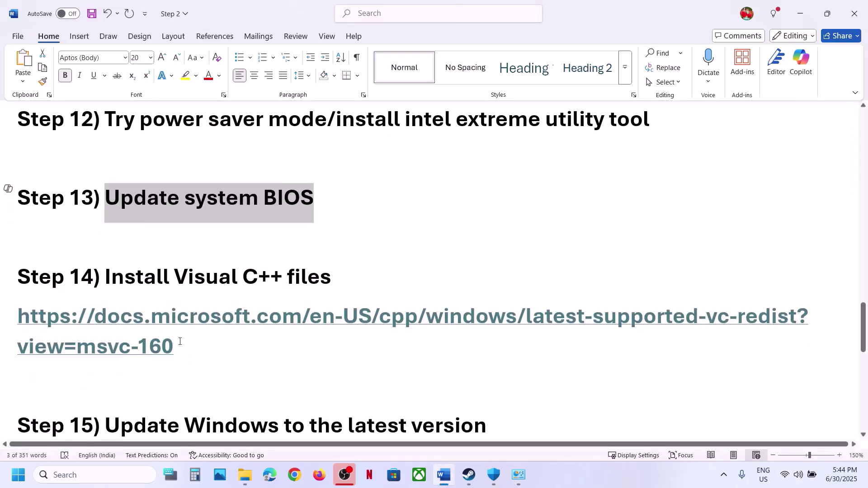
{"action": "triple_click", "coordinate": [176, 342]}
{"action": "key", "text": "ctrl+c"}
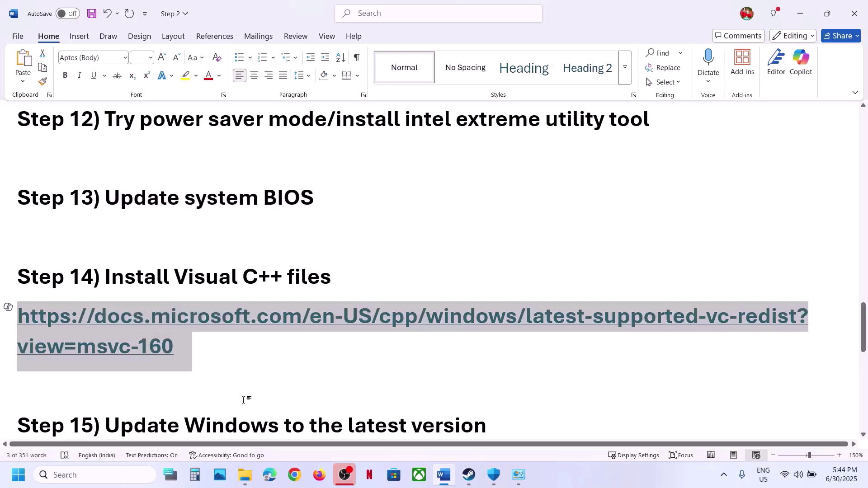
{"action": "left_click", "coordinate": [294, 473]}
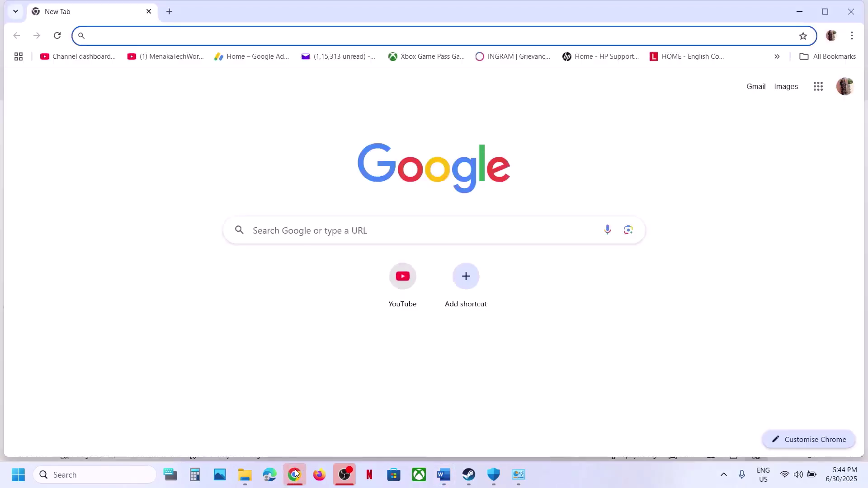
{"action": "left_click", "coordinate": [171, 10]}
{"action": "key", "text": "ctrl+v"}
{"action": "key", "text": "Return"}
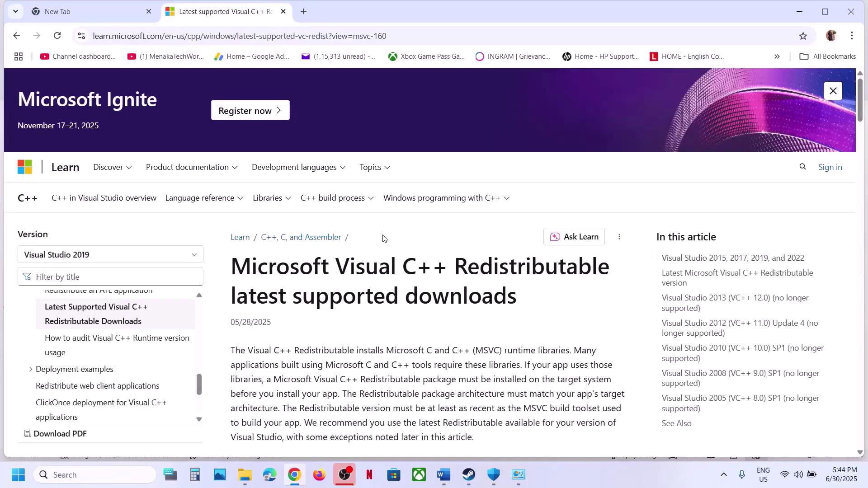
Step: Download the latest X86 Visual C++ Redistributable, and run its installer's Repair with permission to make changes
{"action": "scroll", "coordinate": [383, 238], "scroll_direction": "down", "scroll_amount": 15}
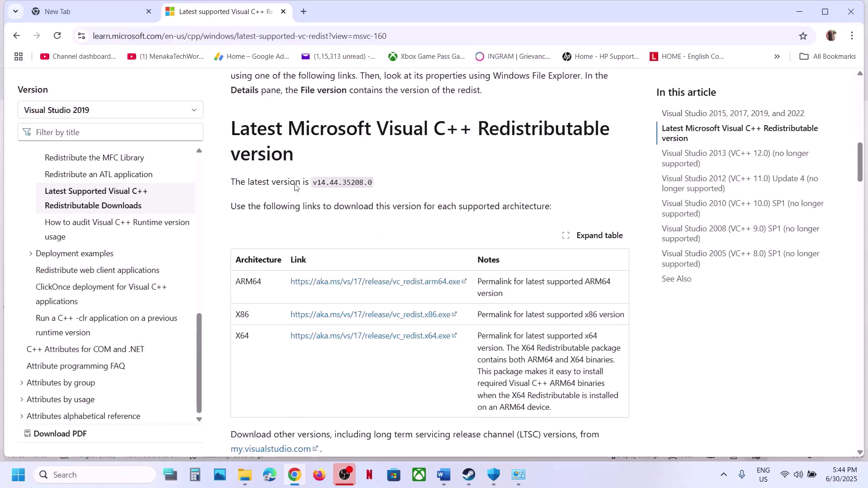
{"action": "double_click", "coordinate": [244, 313]}
{"action": "left_click", "coordinate": [248, 337]}
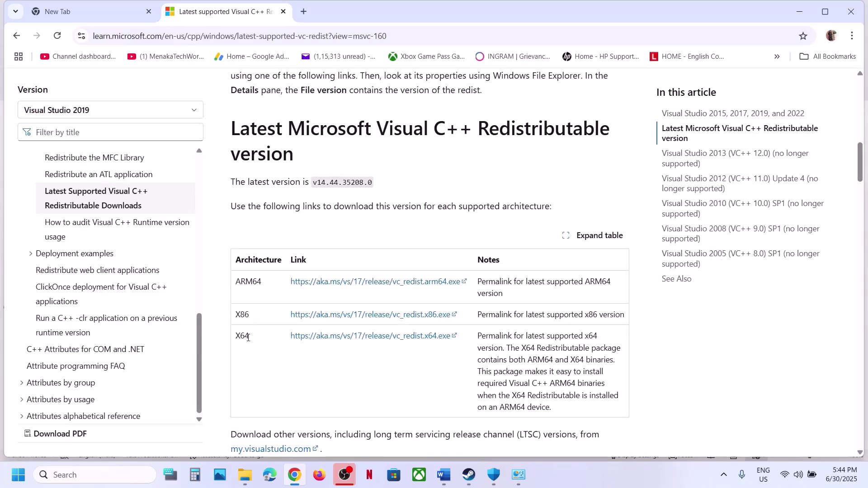
{"action": "left_click", "coordinate": [362, 316]}
{"action": "left_click", "coordinate": [708, 75]}
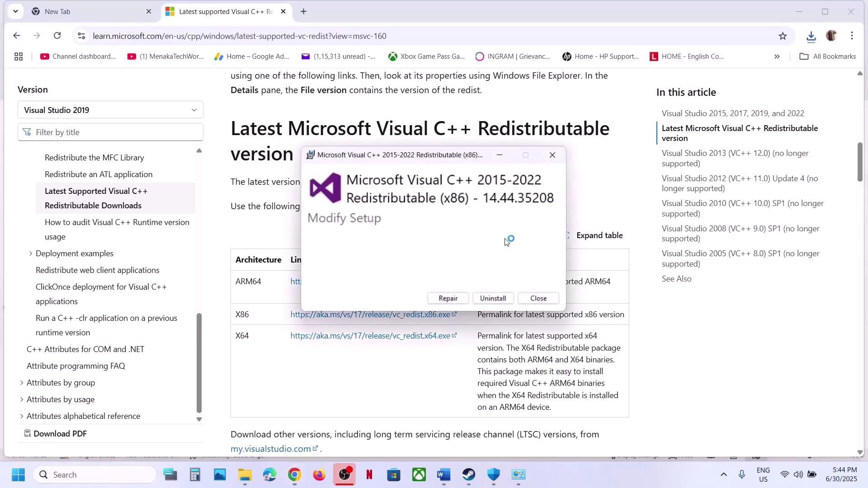
{"action": "left_click", "coordinate": [446, 297]}
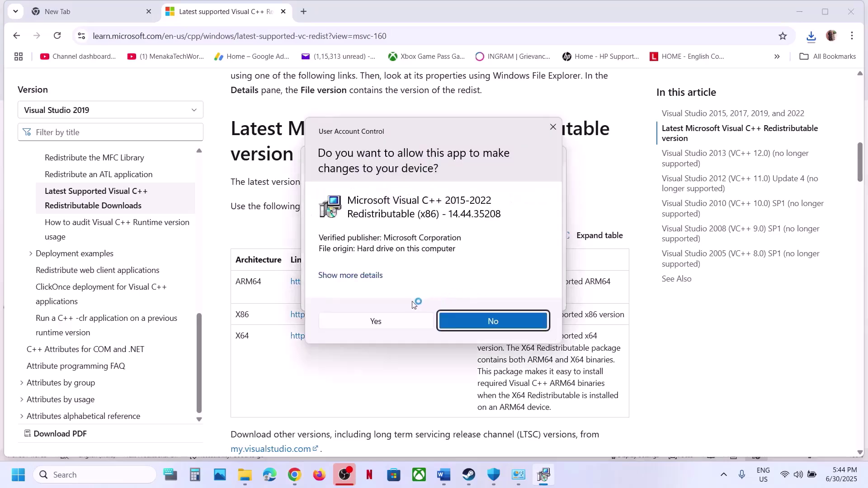
{"action": "left_click", "coordinate": [400, 323]}
Step: Download the X64 Visual C++ Redistributable, run its Repair with permission to make changes, and close both setup windows
{"action": "double_click", "coordinate": [246, 335]}
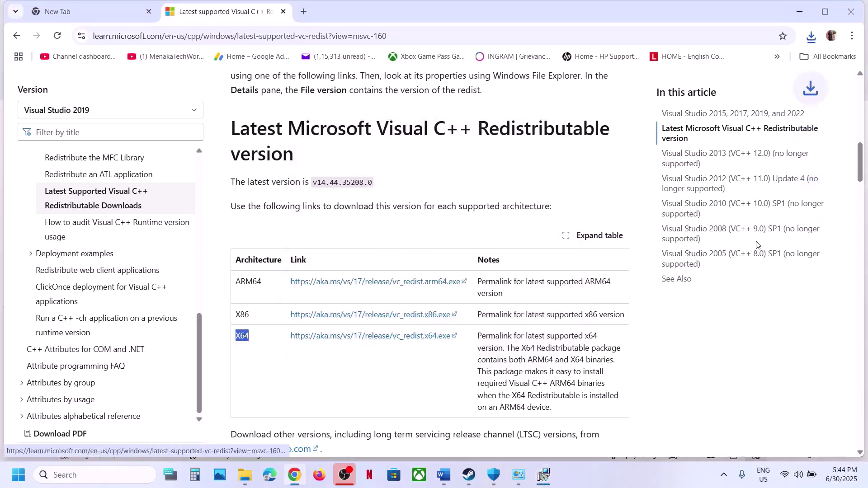
{"action": "left_click", "coordinate": [811, 35]}
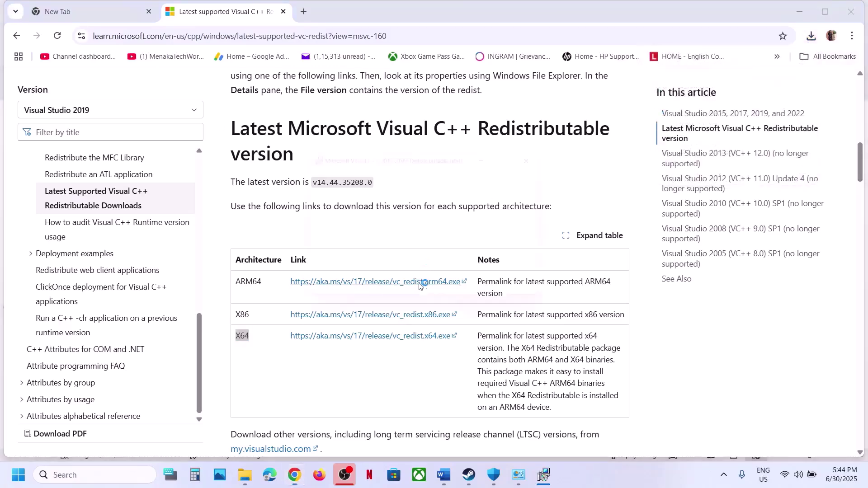
{"action": "left_click", "coordinate": [443, 297]}
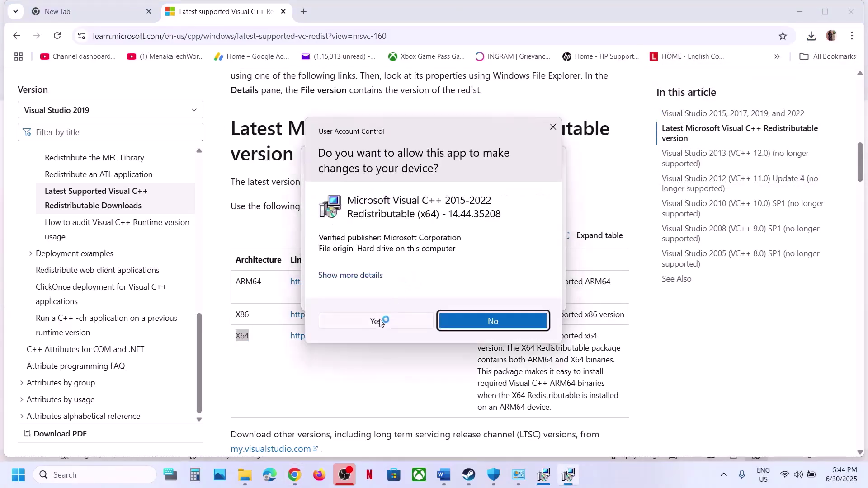
{"action": "left_click", "coordinate": [492, 320]}
{"action": "left_click", "coordinate": [545, 474]}
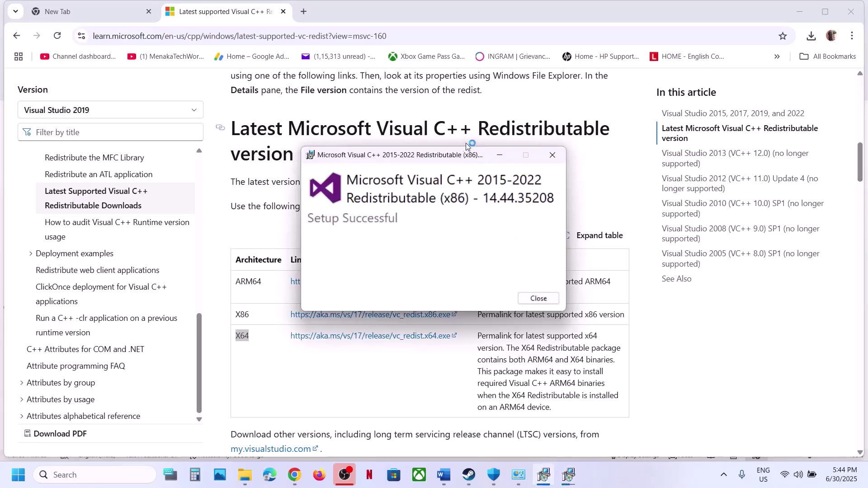
{"action": "left_click_drag", "start_coordinate": [464, 157], "coordinate": [710, 165]}
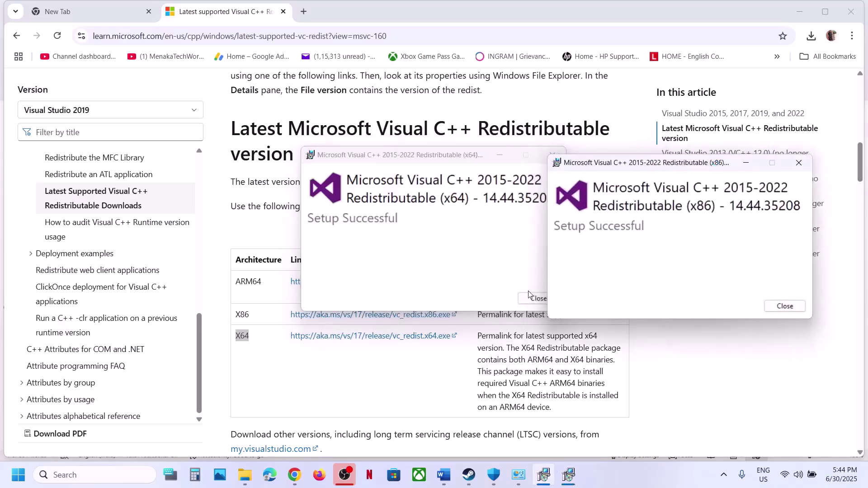
{"action": "left_click", "coordinate": [531, 297]}
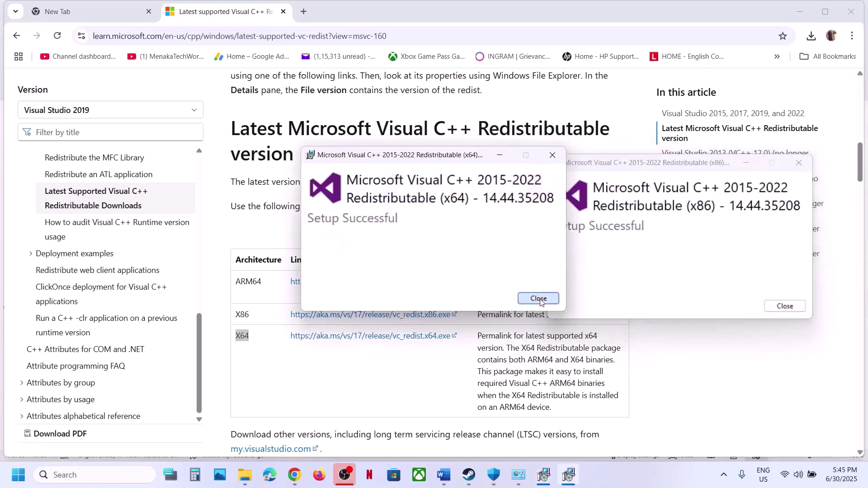
{"action": "left_click", "coordinate": [779, 307]}
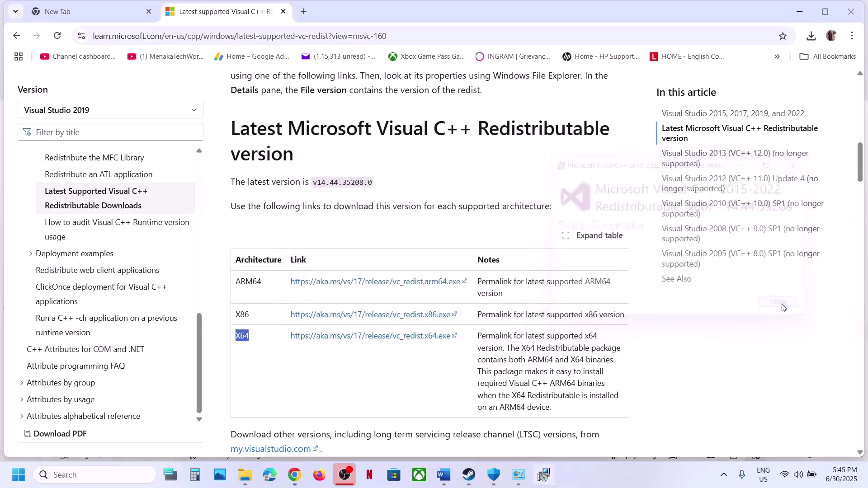
Step: Bring up the computer's restart option without choosing it, and switch to Ready or Not's library page in Steam
{"action": "left_click", "coordinate": [14, 481]}
{"action": "left_click", "coordinate": [328, 435]}
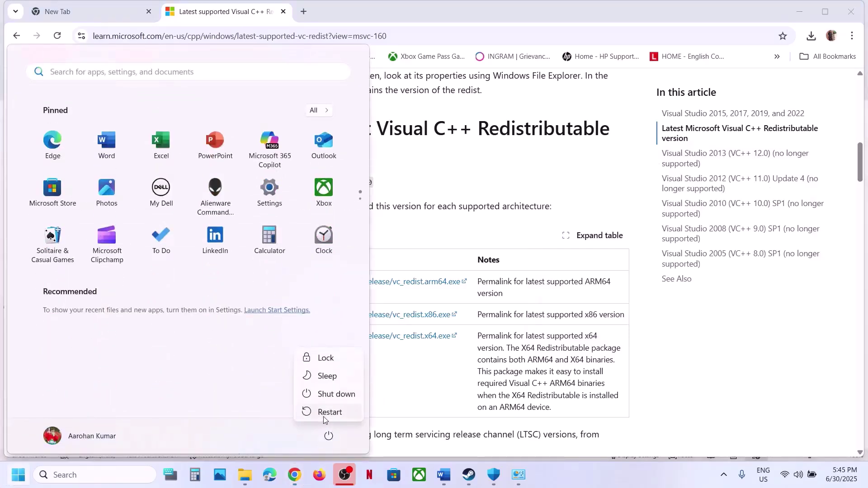
{"action": "left_click", "coordinate": [468, 474]}
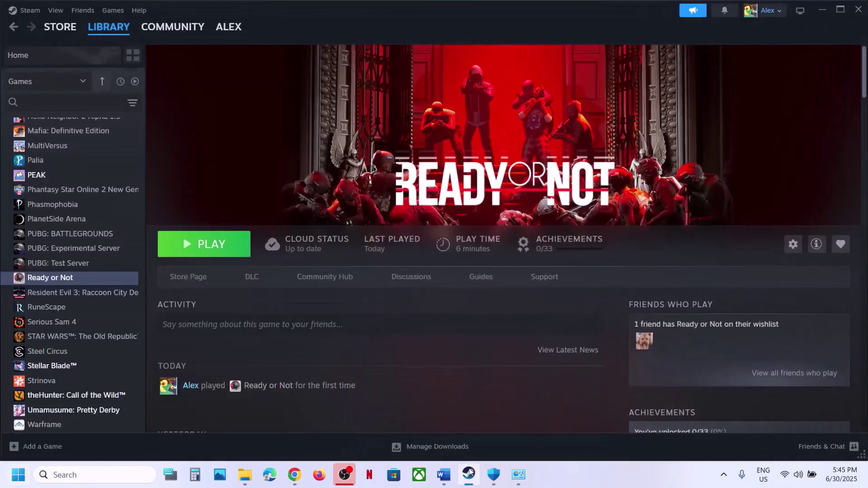
Step: Return to the Word document and mark "Windows to the latest version" in Step 15
{"action": "left_click", "coordinate": [450, 475]}
{"action": "scroll", "coordinate": [367, 344], "scroll_direction": "down", "scroll_amount": 2}
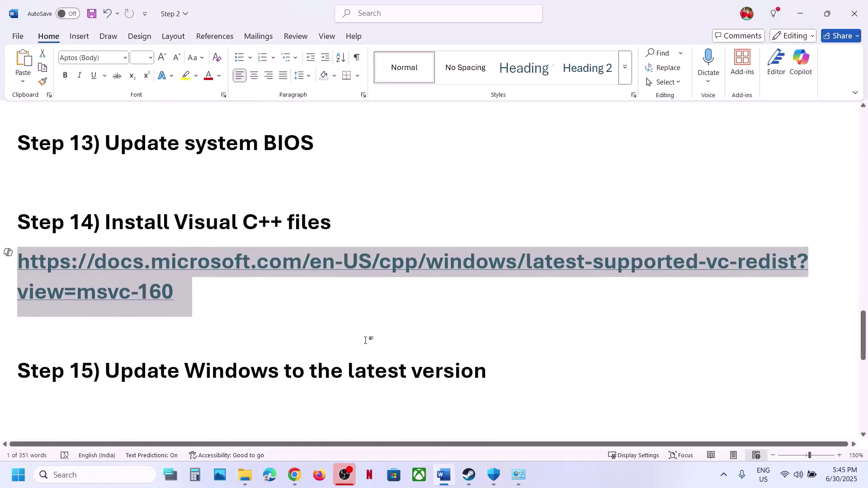
{"action": "left_click_drag", "start_coordinate": [222, 364], "coordinate": [454, 365]}
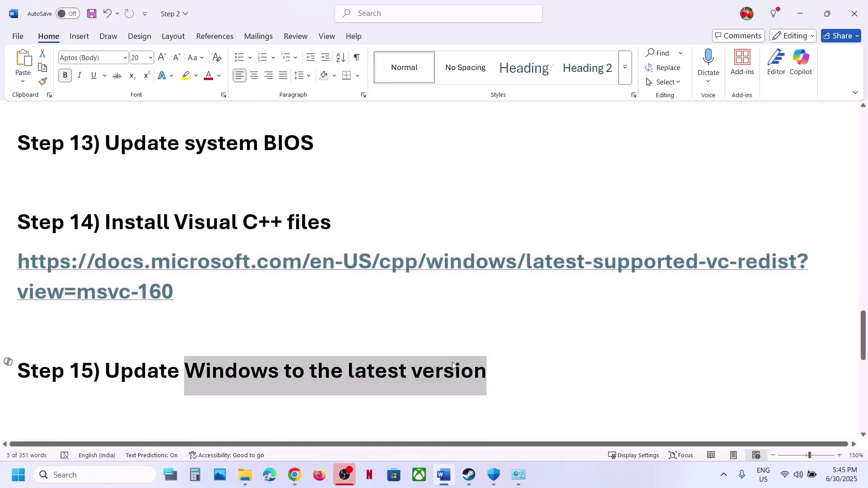
Step: Open Windows Update in the Settings app and check for updates
{"action": "key", "text": "super+i"}
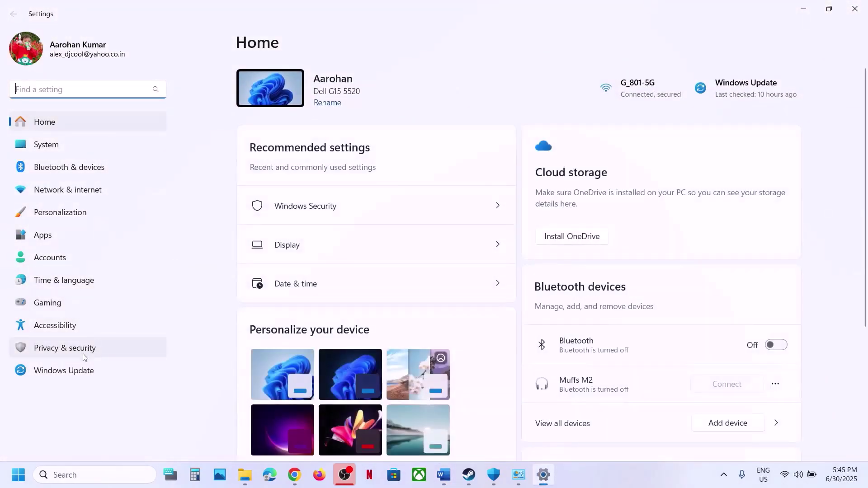
{"action": "left_click", "coordinate": [74, 370]}
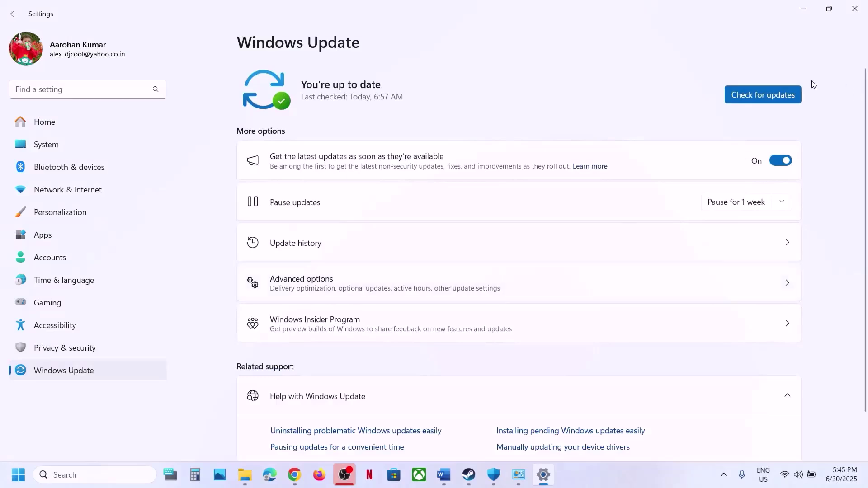
{"action": "left_click", "coordinate": [778, 97]}
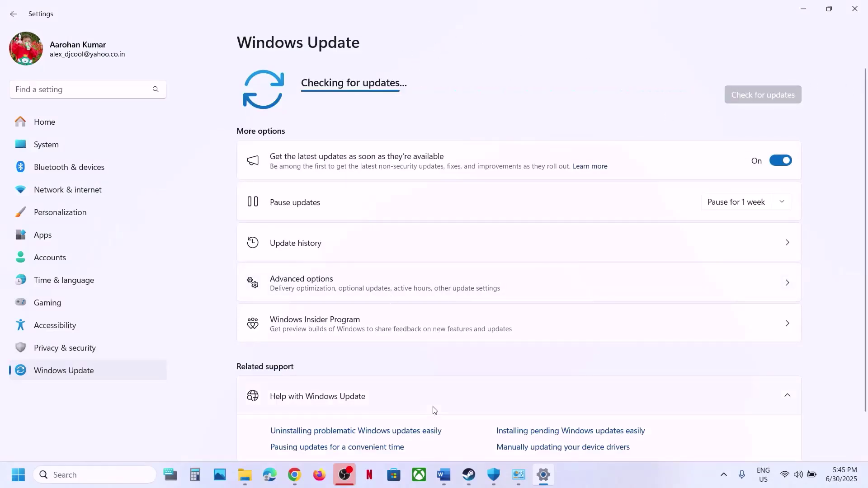
Step: Bring up the computer's power options without choosing one, and go back to the Word document by way of Steam
{"action": "left_click", "coordinate": [22, 483]}
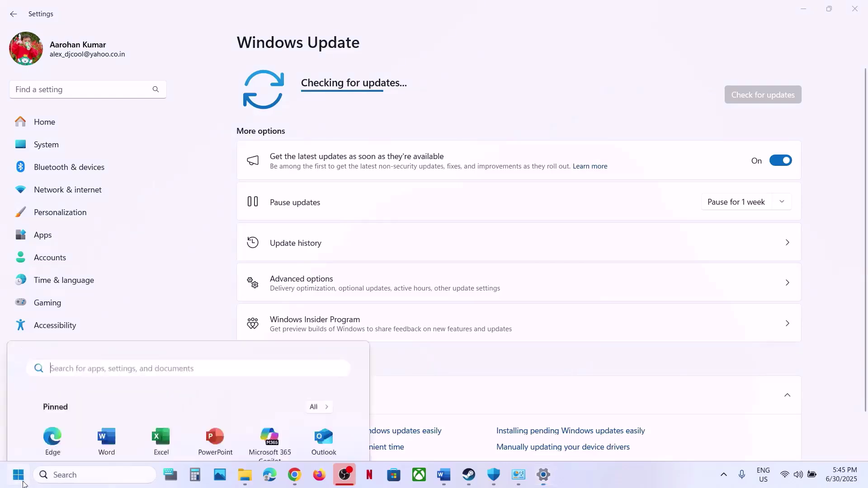
{"action": "left_click", "coordinate": [329, 436]}
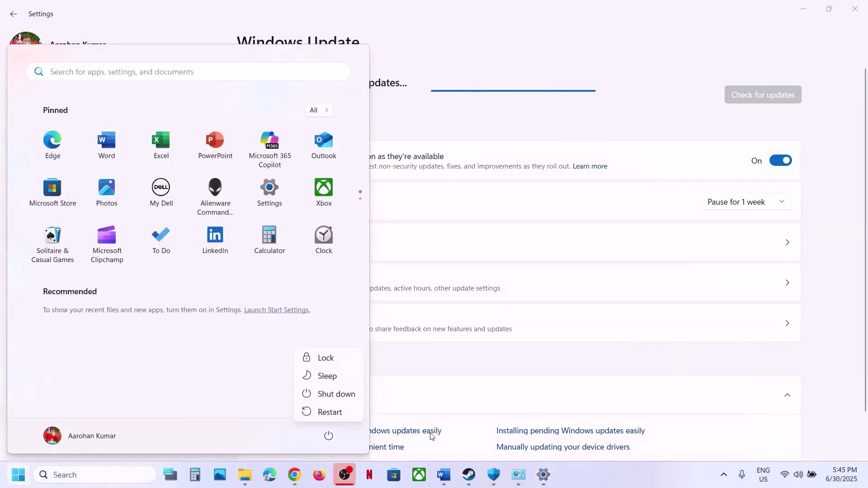
{"action": "left_click", "coordinate": [470, 475]}
{"action": "left_click", "coordinate": [443, 474]}
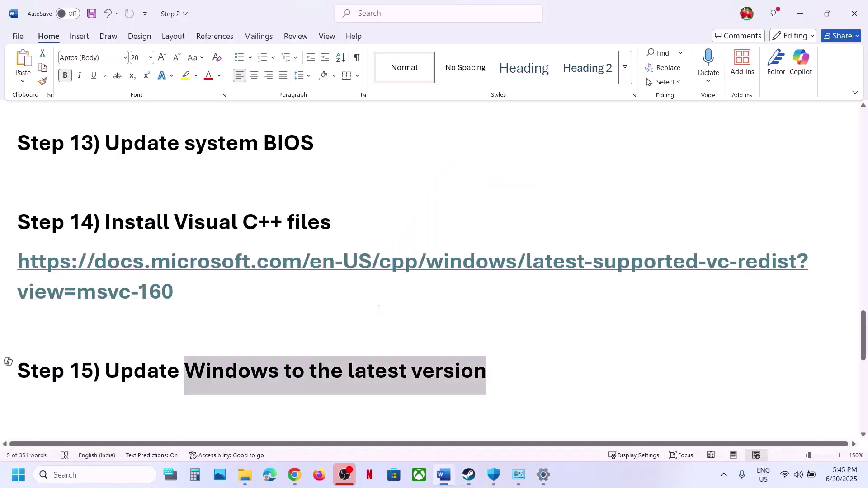
Step: Mark the opening of Step 16, from "Unplug external devices" through "additional USB adapter connected"
{"action": "scroll", "coordinate": [378, 309], "scroll_direction": "down", "scroll_amount": 5}
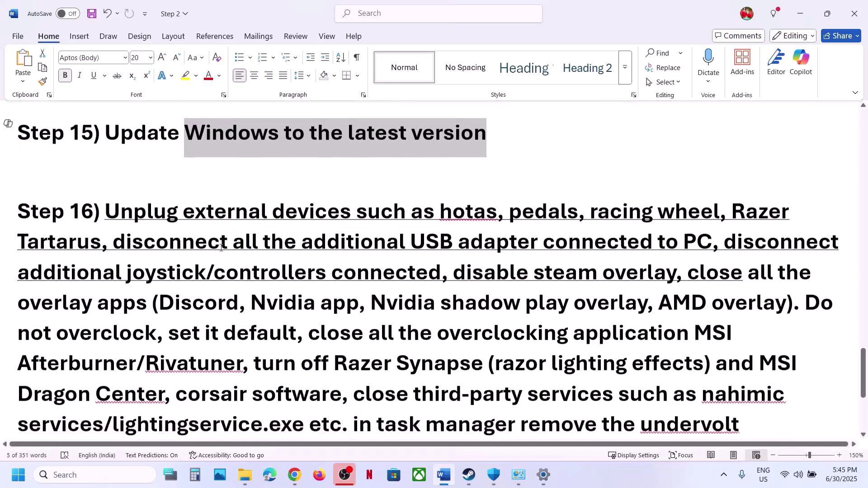
{"action": "scroll", "coordinate": [212, 231], "scroll_direction": "down", "scroll_amount": 1}
{"action": "left_click_drag", "start_coordinate": [112, 176], "coordinate": [655, 209]}
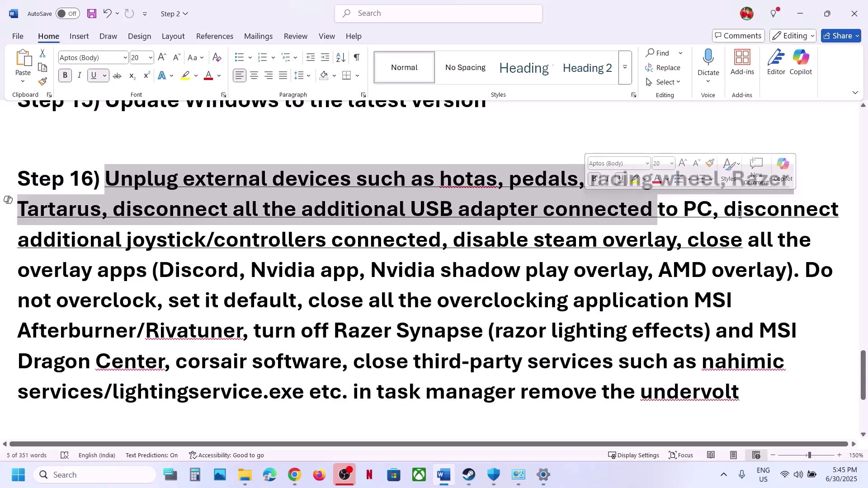
Step: Mark "disable steam overlay" in Step 16, and turn off the in-game Steam Overlay for Ready or Not in Steam
{"action": "left_click_drag", "start_coordinate": [725, 210], "coordinate": [649, 243]}
{"action": "left_click", "coordinate": [468, 474]}
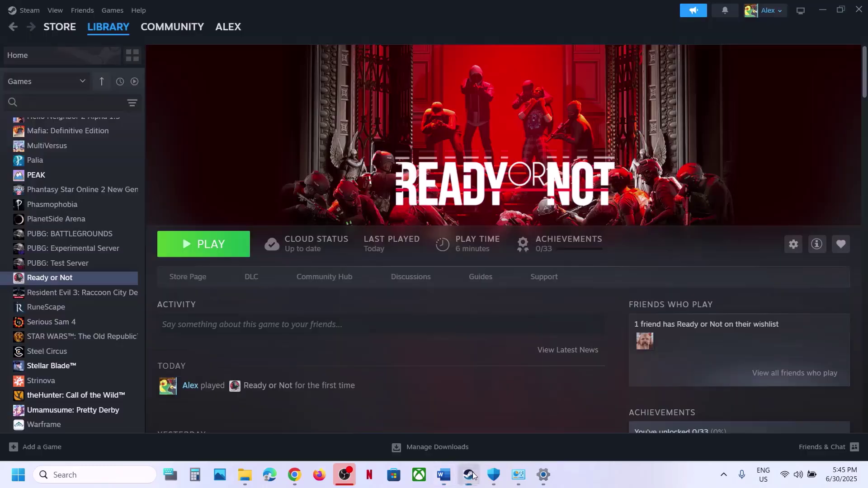
{"action": "right_click", "coordinate": [99, 279]}
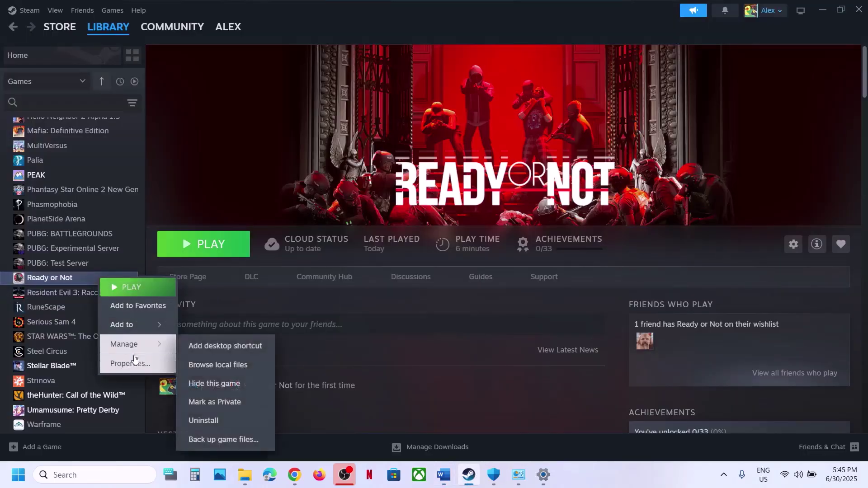
{"action": "left_click", "coordinate": [134, 364]}
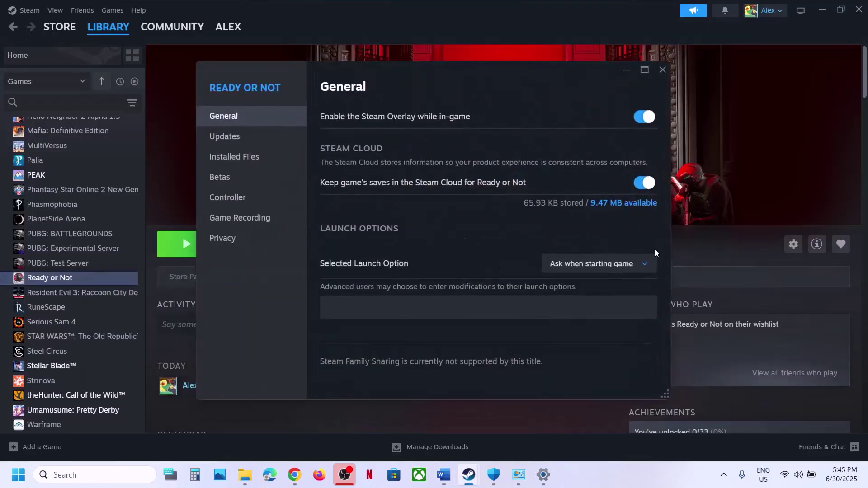
{"action": "left_click", "coordinate": [642, 118]}
{"action": "left_click", "coordinate": [663, 70]}
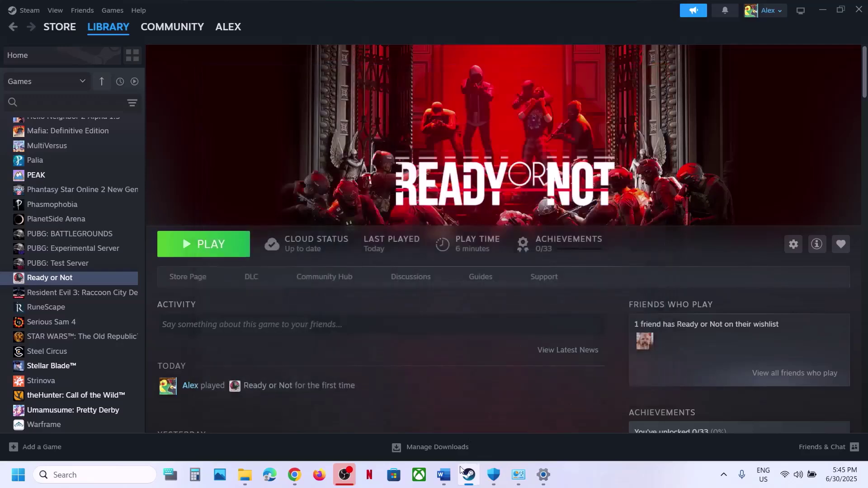
Step: Return to the Word document and mark "Nvidia app" in Step 16
{"action": "left_click", "coordinate": [451, 473]}
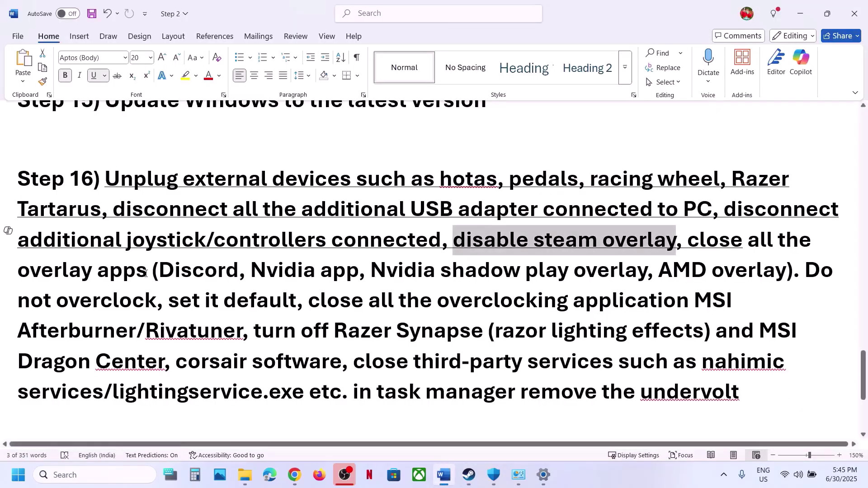
{"action": "left_click_drag", "start_coordinate": [173, 275], "coordinate": [357, 276]}
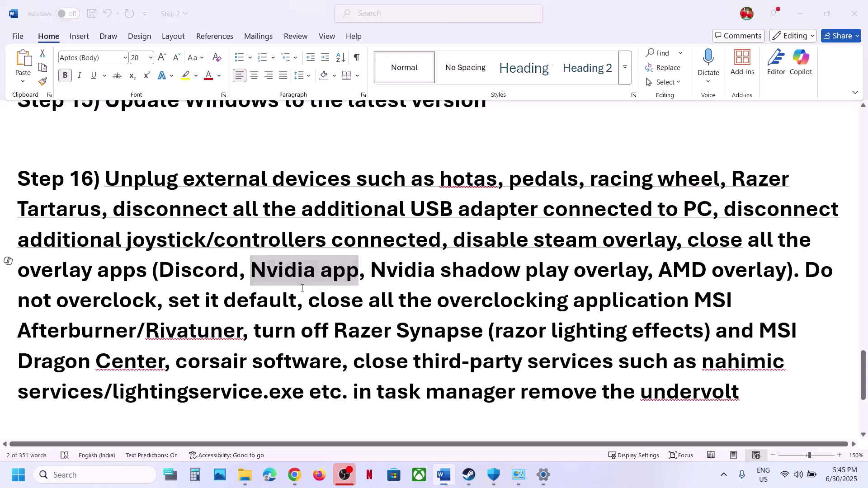
{"action": "key", "text": "super"}
{"action": "key", "text": "Escape"}
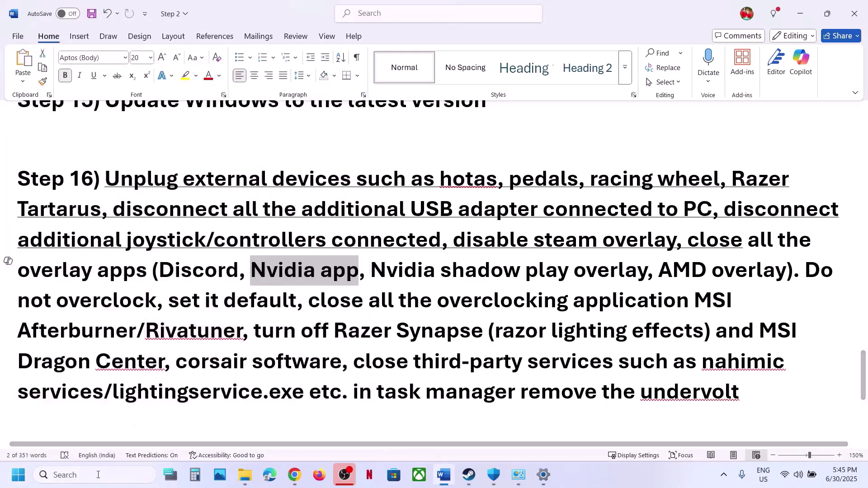
Step: Find and open the NVIDIA App, and bring up its NVIDIA overlay setting
{"action": "left_click", "coordinate": [97, 475]}
{"action": "type", "text": "nvi"}
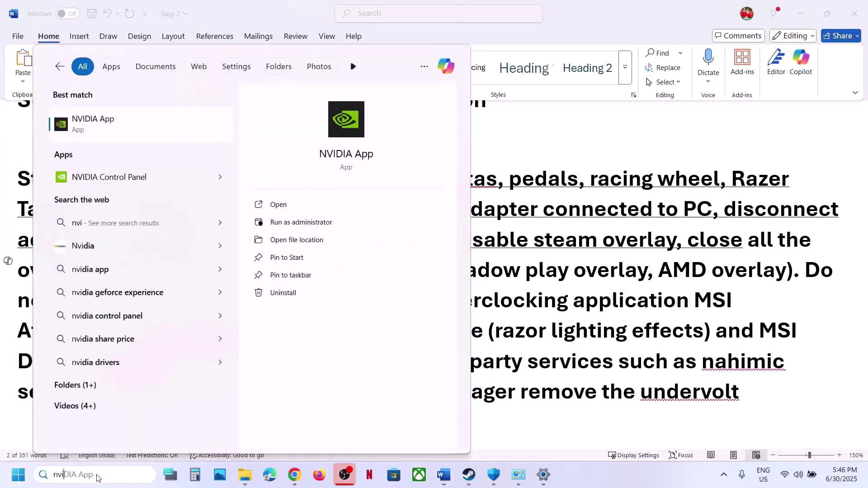
{"action": "key", "text": "Return"}
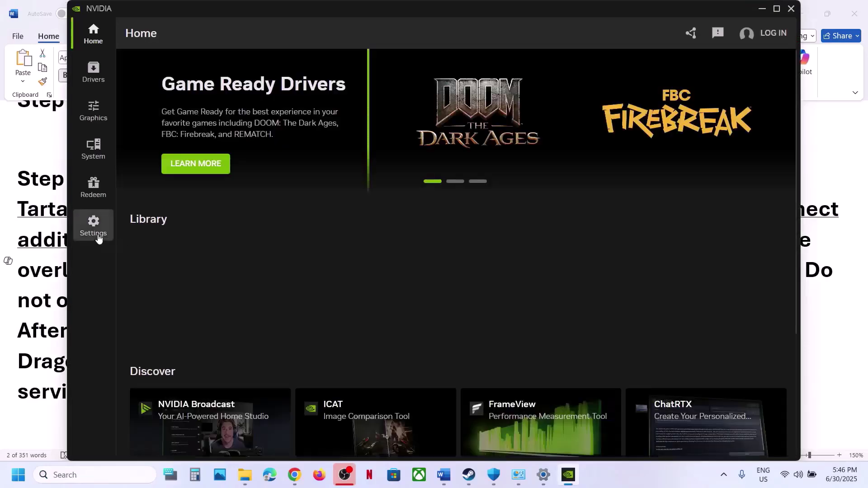
{"action": "left_click", "coordinate": [96, 233]}
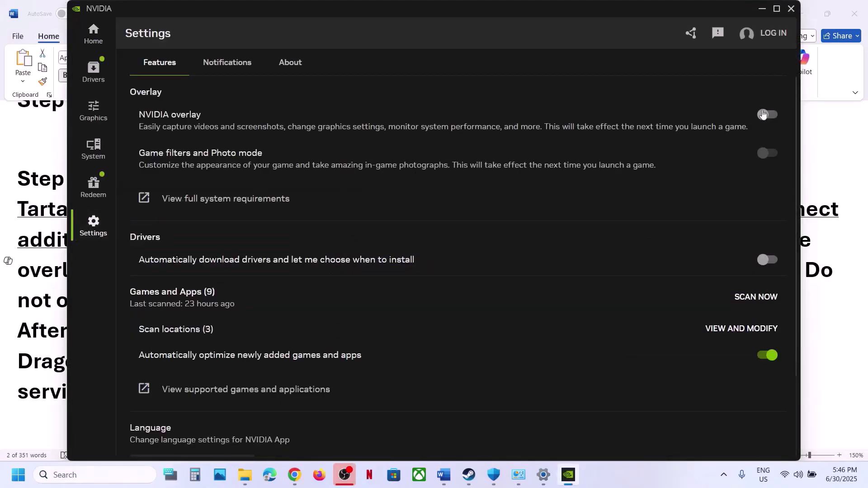
Step: View Ready or Not's program graphics settings from the NVIDIA App's library, and close the app
{"action": "left_click", "coordinate": [94, 36]}
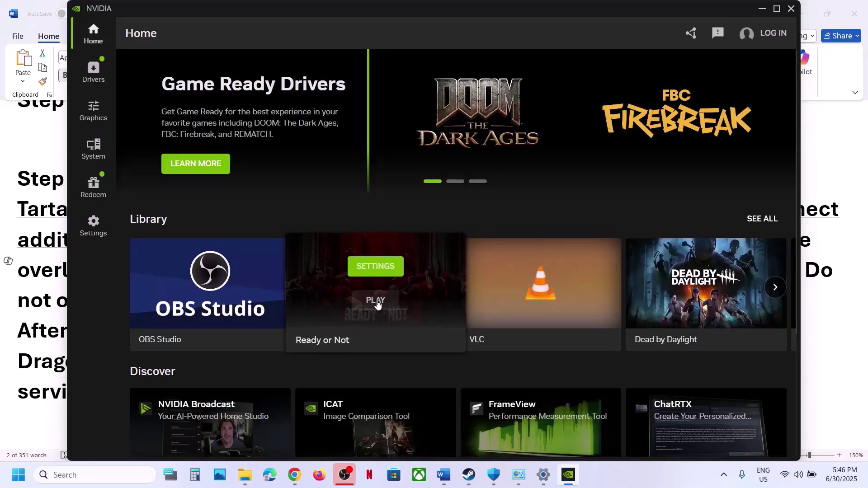
{"action": "left_click", "coordinate": [369, 268]}
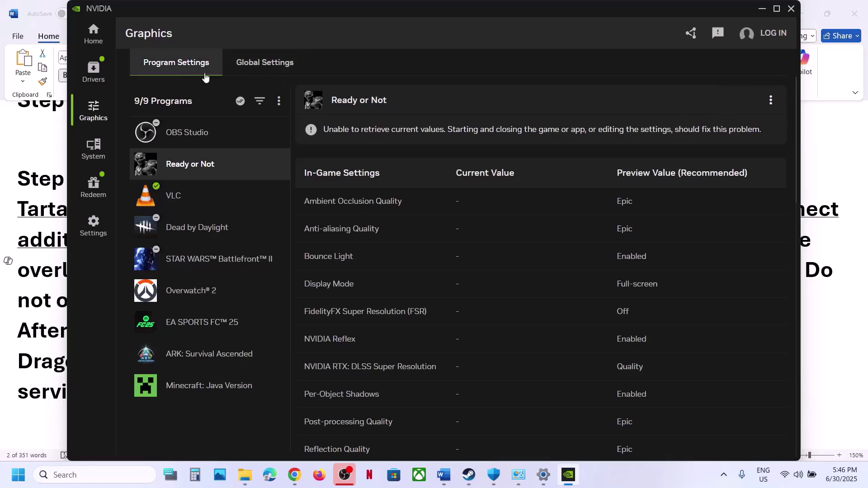
{"action": "left_click", "coordinate": [792, 9]}
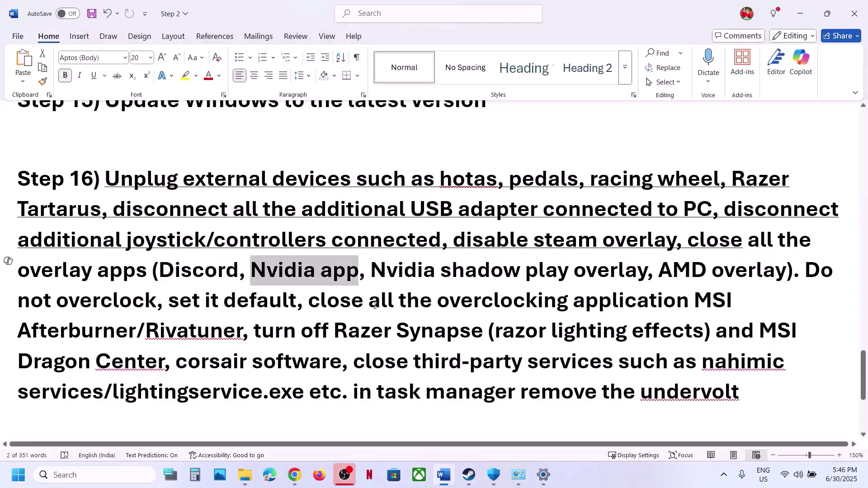
Step: Mark the rest of Step 16 in passages, from "close all the overlay apps" through "remove the undervolt"
{"action": "left_click_drag", "start_coordinate": [685, 233], "coordinate": [153, 275]}
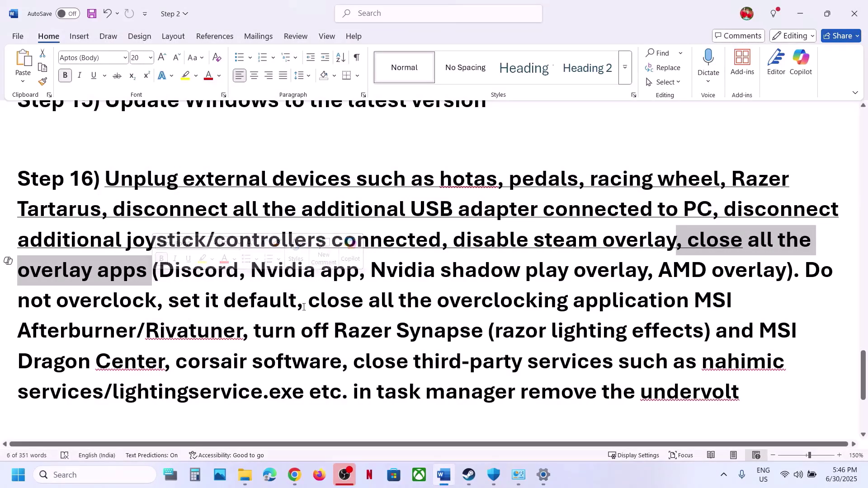
{"action": "left_click_drag", "start_coordinate": [299, 300], "coordinate": [624, 302]}
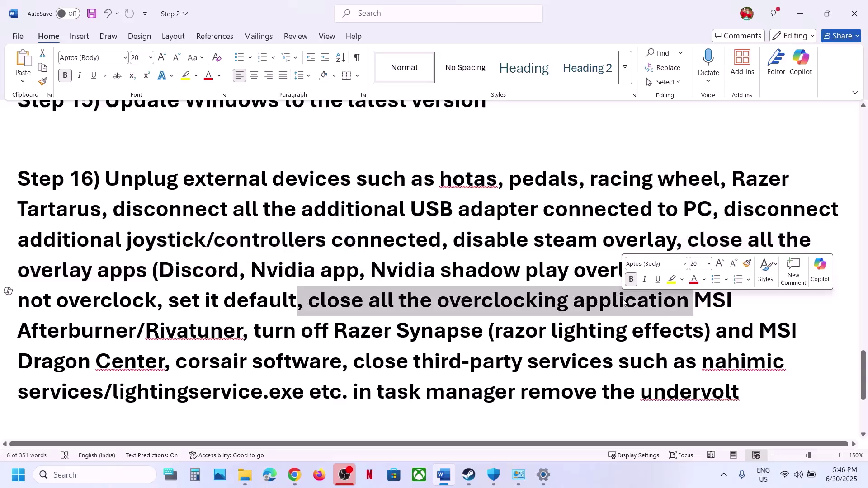
{"action": "left_click", "coordinate": [695, 373]}
{"action": "left_click_drag", "start_coordinate": [805, 268], "coordinate": [482, 295]}
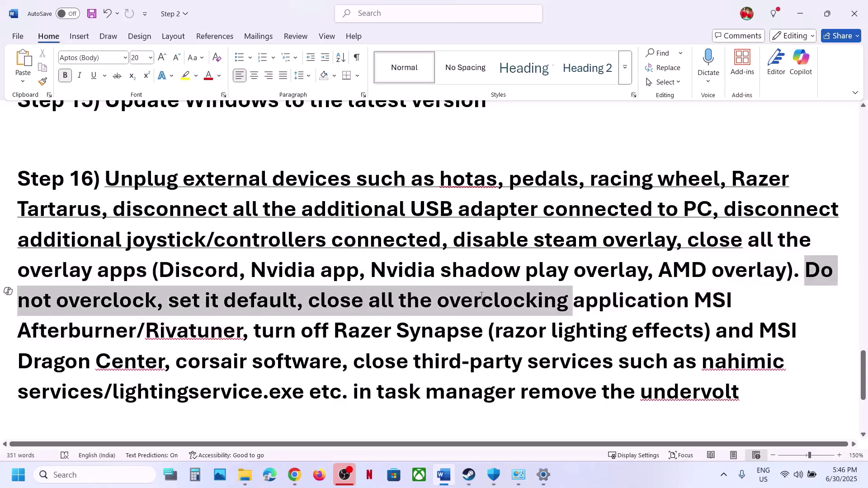
{"action": "left_click_drag", "start_coordinate": [576, 303], "coordinate": [161, 330]}
{"action": "left_click_drag", "start_coordinate": [233, 329], "coordinate": [710, 388]}
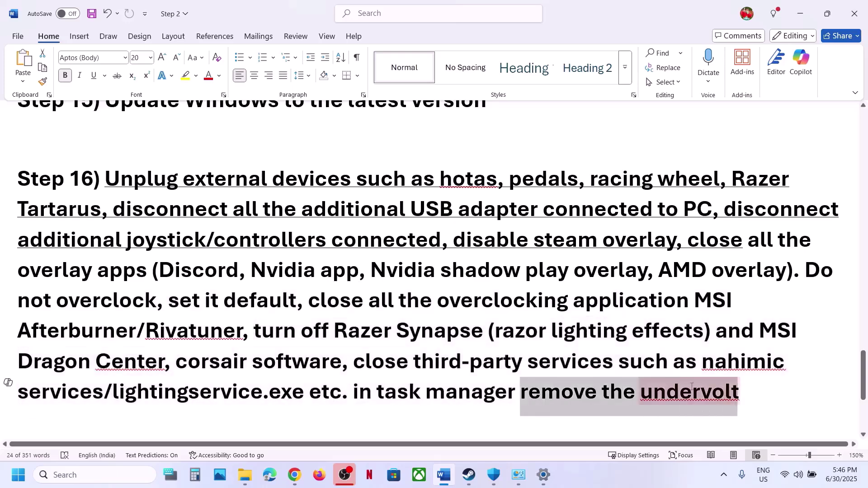
{"action": "left_click", "coordinate": [364, 300]}
Step: Mark "Increase Virtual Memory" in Step 17
{"action": "scroll", "coordinate": [362, 306], "scroll_direction": "down", "scroll_amount": 2}
{"action": "scroll", "coordinate": [362, 306], "scroll_direction": "down", "scroll_amount": 2}
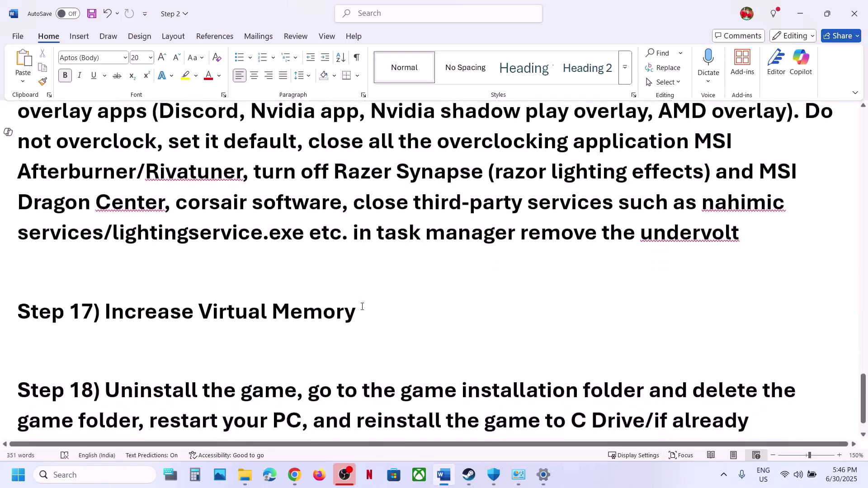
{"action": "scroll", "coordinate": [362, 306], "scroll_direction": "up", "scroll_amount": 1}
{"action": "left_click_drag", "start_coordinate": [149, 351], "coordinate": [390, 352]}
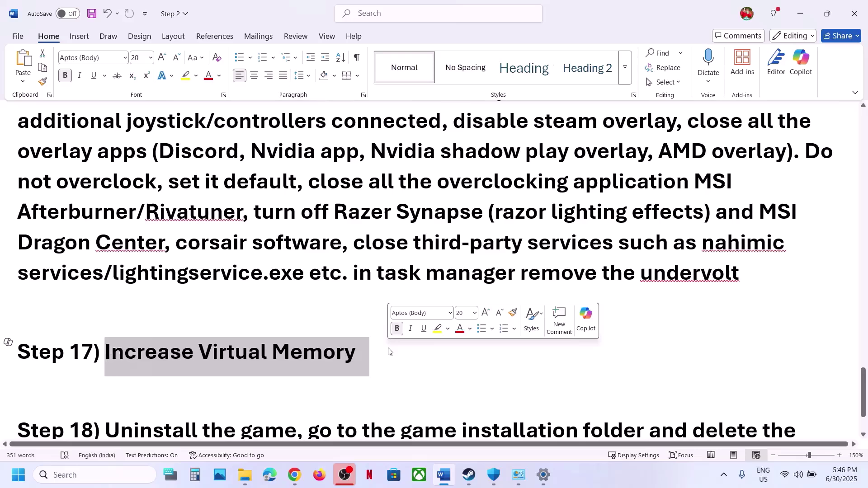
{"action": "left_click", "coordinate": [615, 465]}
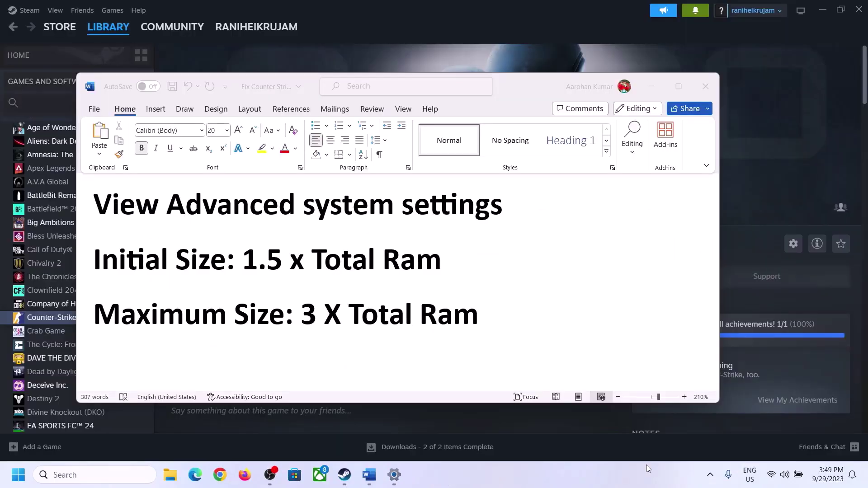
Step: Mark the "View Advanced system settings" line in the notes, and open that item through Windows search
{"action": "left_click", "coordinate": [151, 206]}
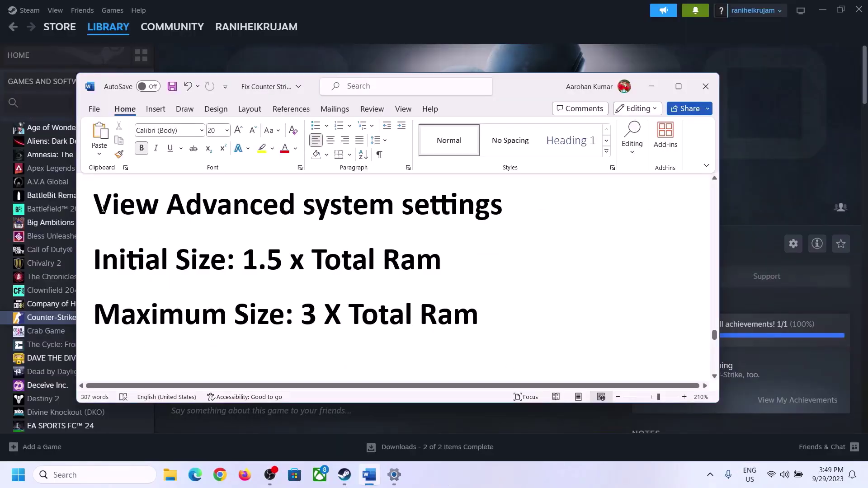
{"action": "left_click_drag", "start_coordinate": [104, 208], "coordinate": [474, 220]}
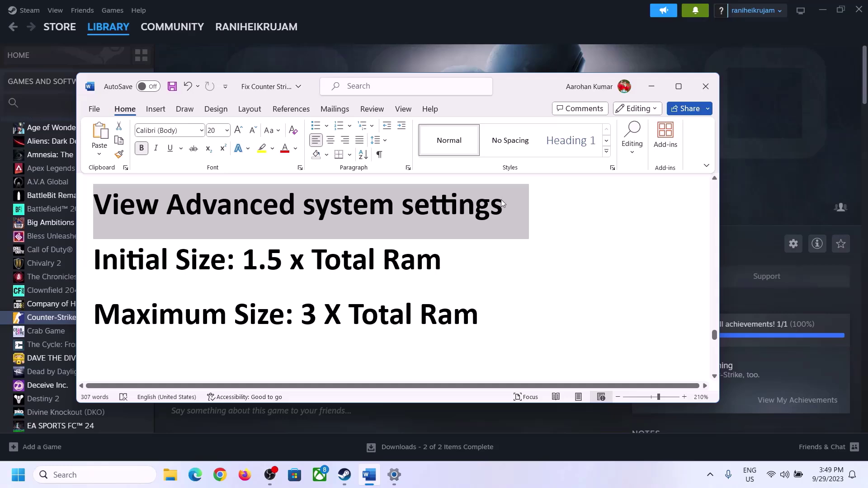
{"action": "left_click", "coordinate": [103, 474]}
{"action": "type", "text": "Advanced system settings"}
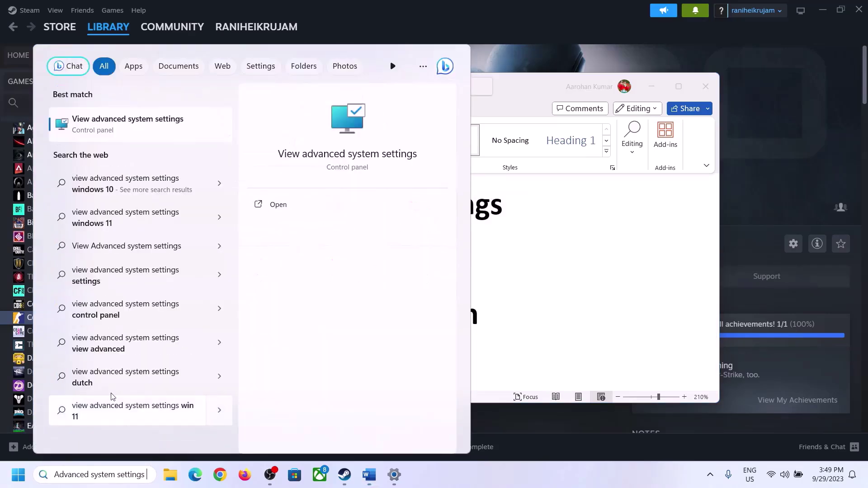
{"action": "left_click", "coordinate": [123, 132]}
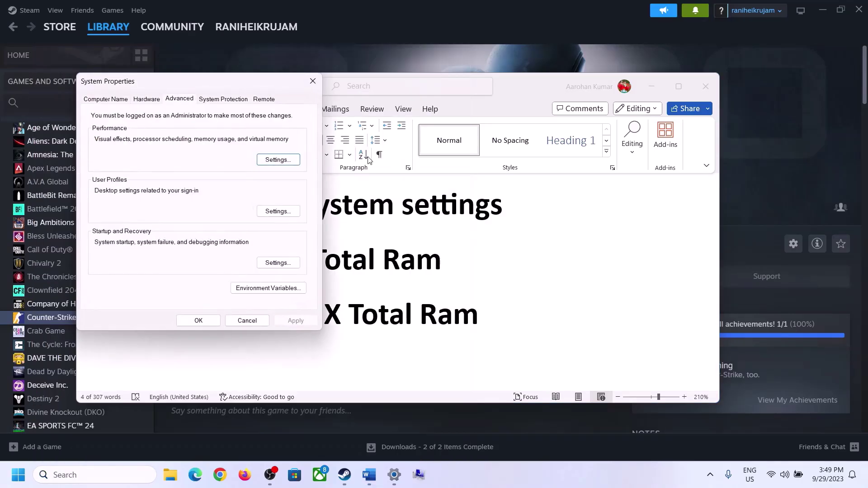
Step: Open the Virtual Memory settings from the advanced performance options in System Properties
{"action": "left_click_drag", "start_coordinate": [185, 89], "coordinate": [388, 157]}
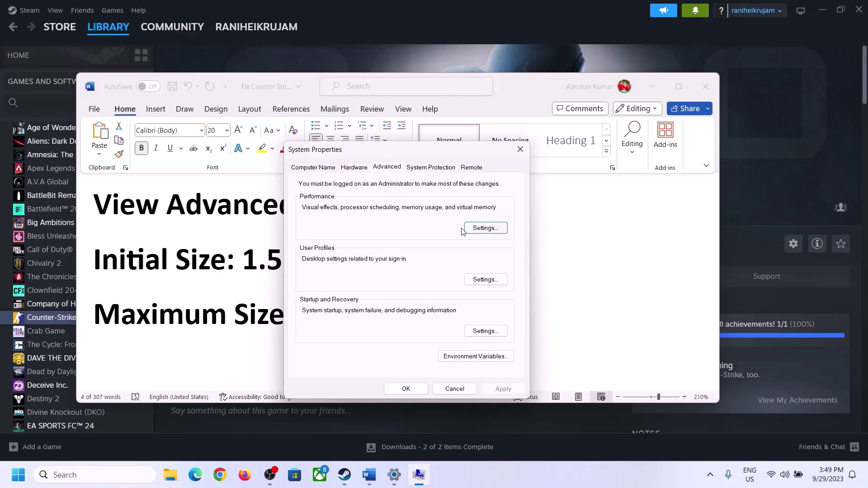
{"action": "left_click", "coordinate": [486, 229]}
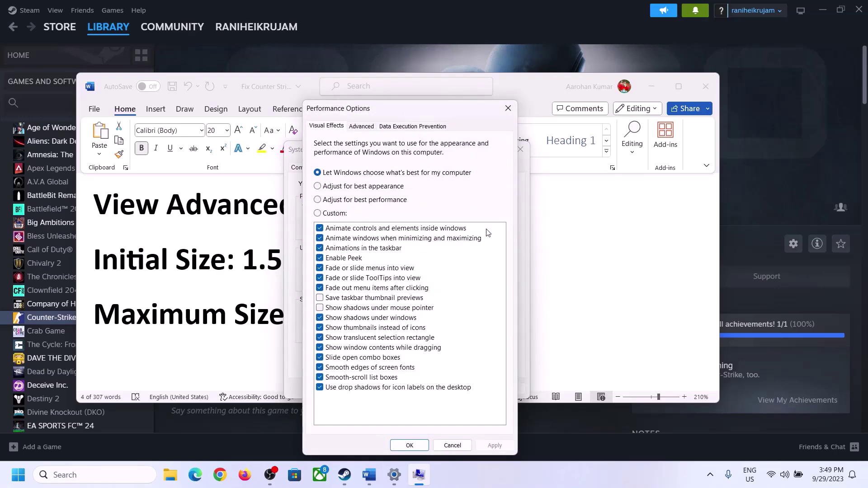
{"action": "left_click", "coordinate": [361, 126]}
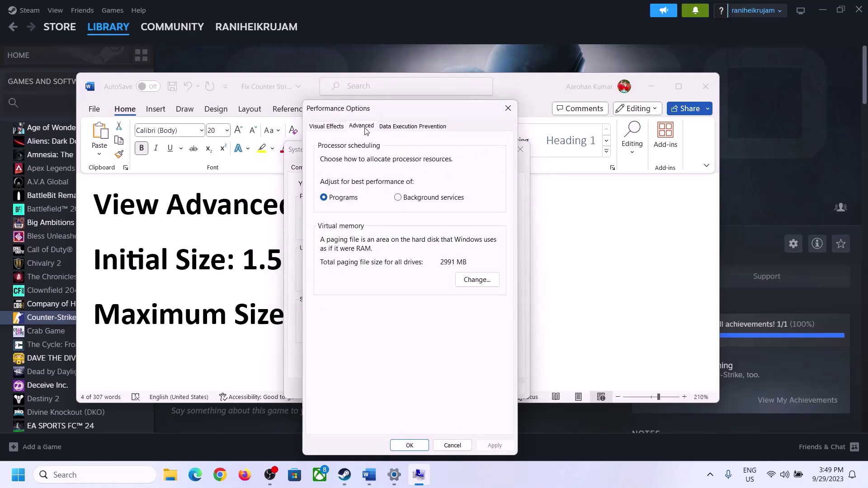
{"action": "left_click", "coordinate": [479, 279]}
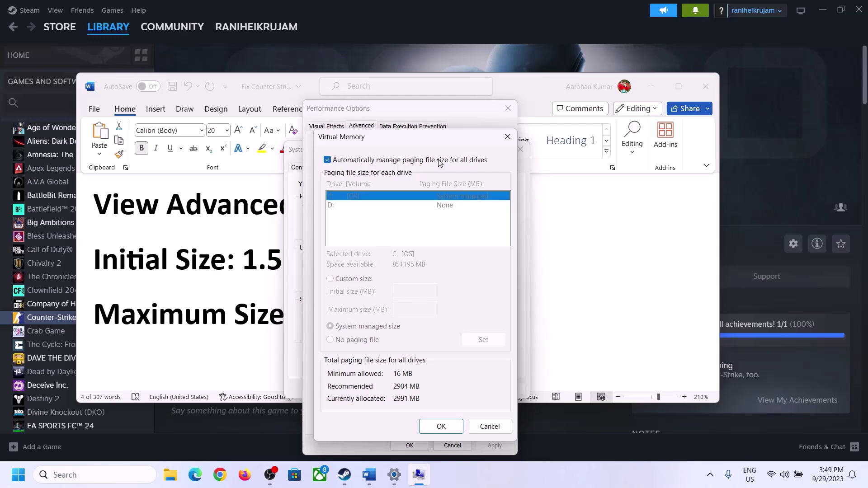
Step: Turn off automatic paging file management for all drives, and choose a custom size for drive C
{"action": "left_click", "coordinate": [327, 161]}
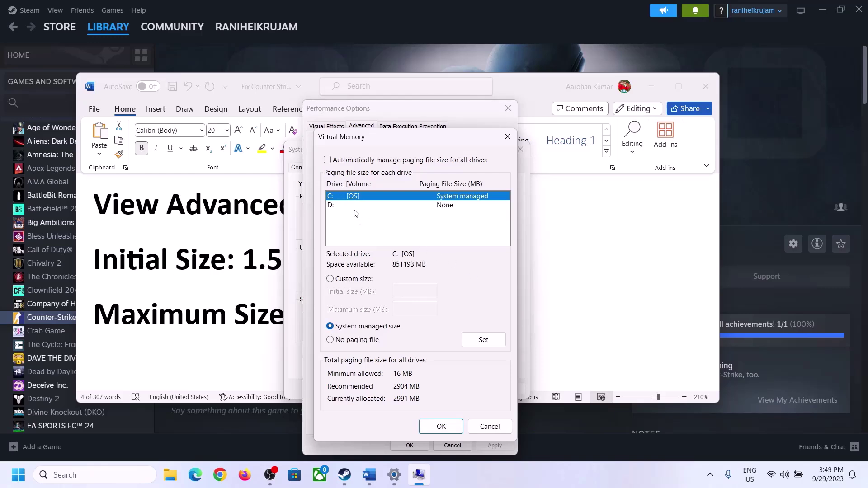
{"action": "left_click", "coordinate": [331, 279]}
{"action": "left_click", "coordinate": [415, 291]}
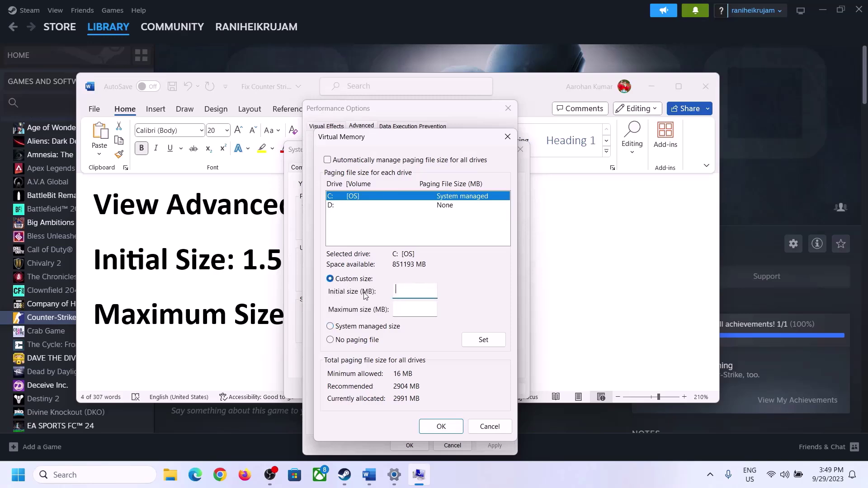
Step: Mark the initial size rule "1.5 x Total Ram" in the notes, and check the installed RAM in the Settings app's About page
{"action": "left_click", "coordinate": [240, 271]}
{"action": "left_click_drag", "start_coordinate": [260, 260], "coordinate": [403, 270]}
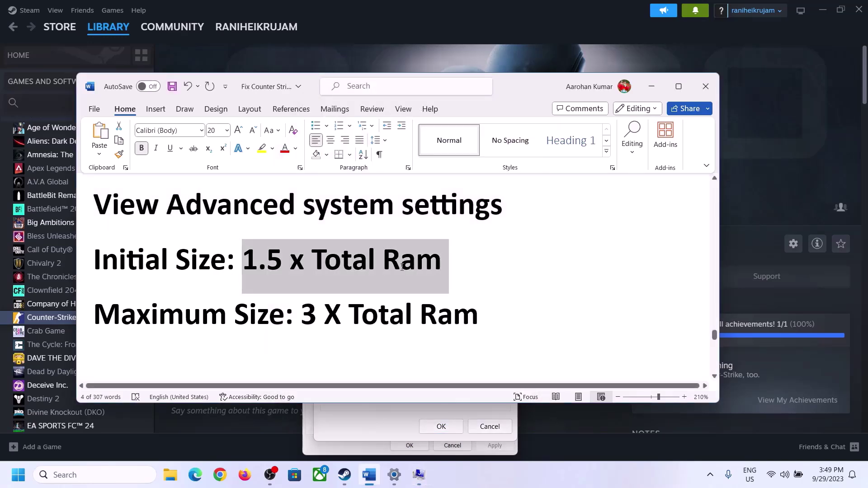
{"action": "left_click", "coordinate": [394, 477]}
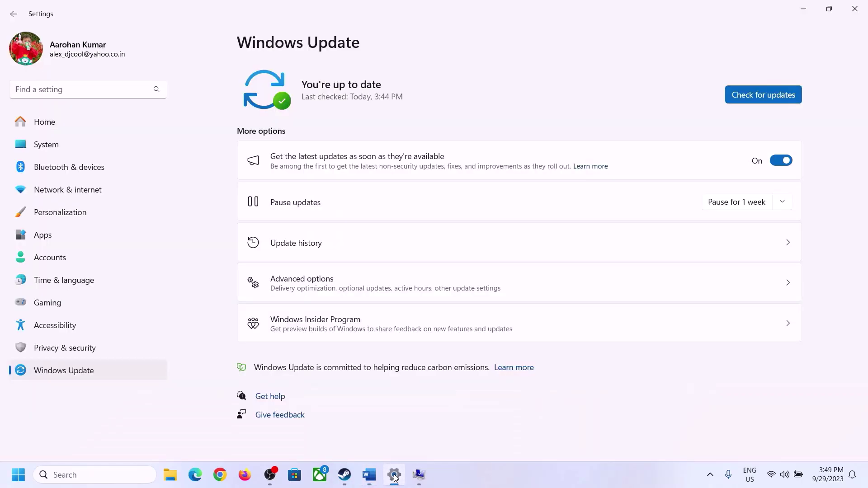
{"action": "left_click", "coordinate": [40, 149]}
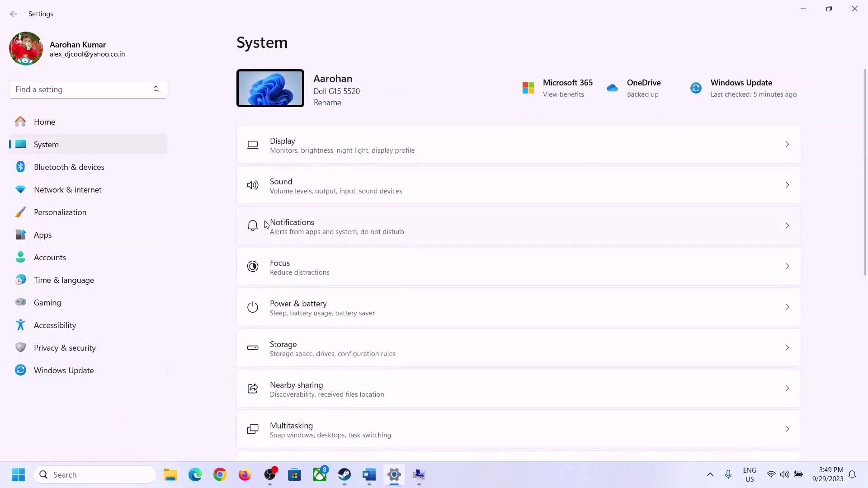
{"action": "scroll", "coordinate": [310, 368], "scroll_direction": "down", "scroll_amount": 8}
{"action": "left_click", "coordinate": [286, 429]}
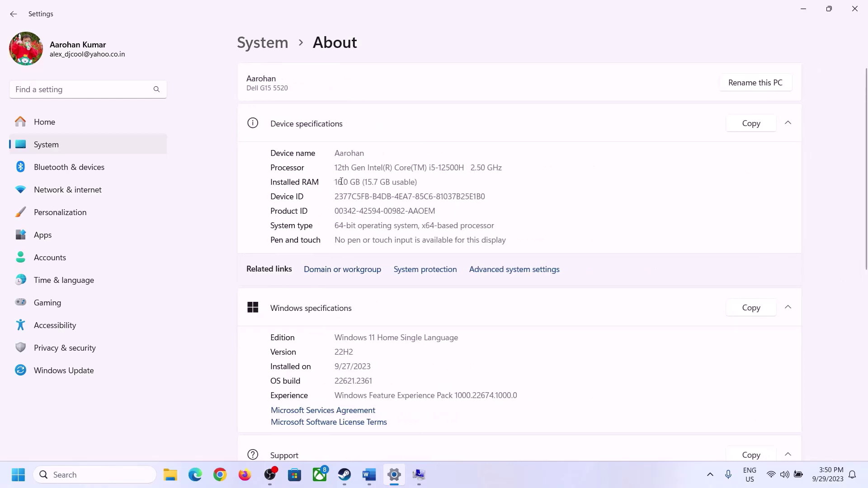
{"action": "left_click_drag", "start_coordinate": [342, 182], "coordinate": [330, 183]}
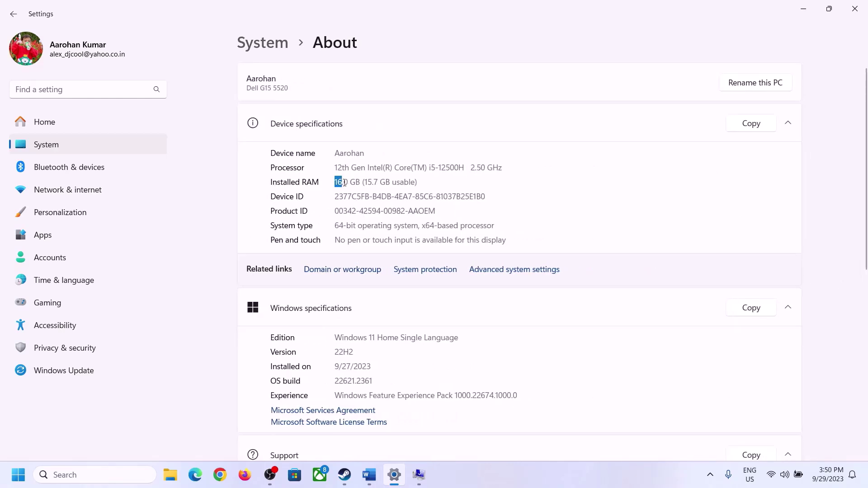